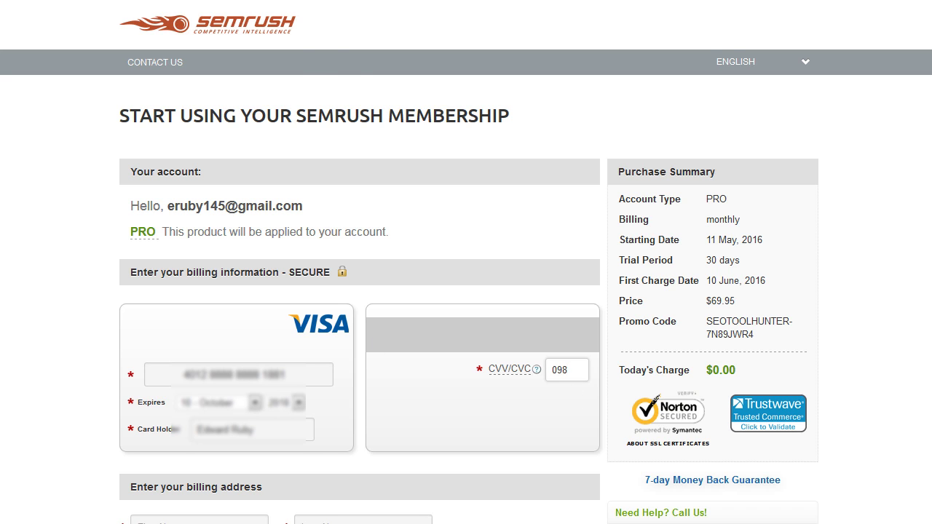
Enter the first and last name in the Pro membership billing fields, then scroll down the form
key("Tab")
key("Tab")
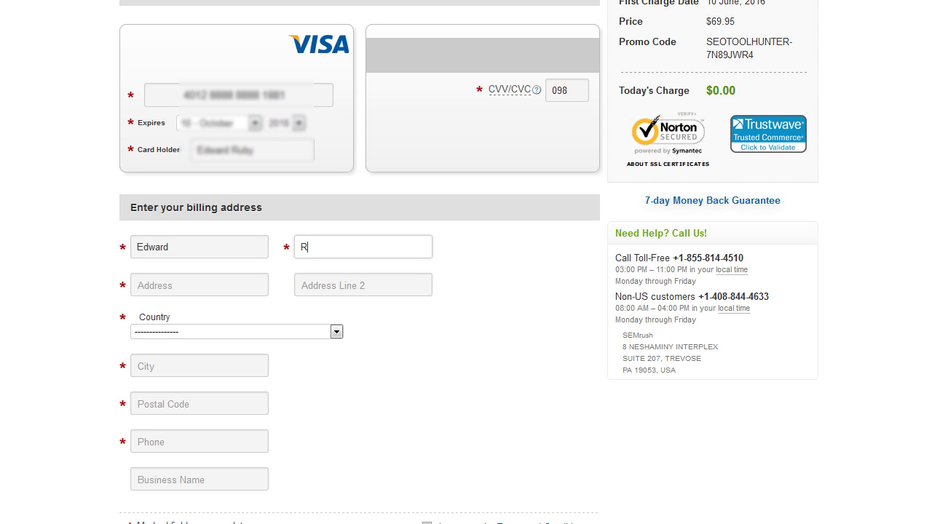
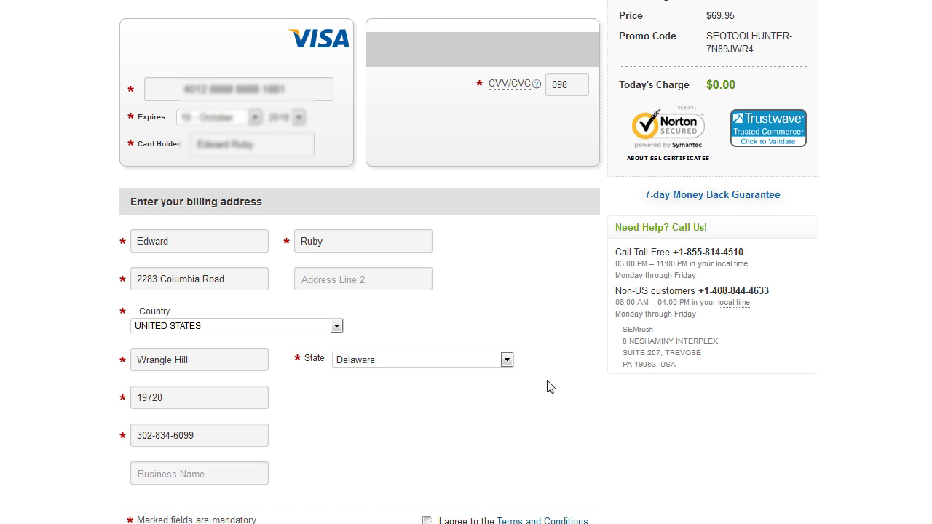
scroll(547, 387, "down", 4)
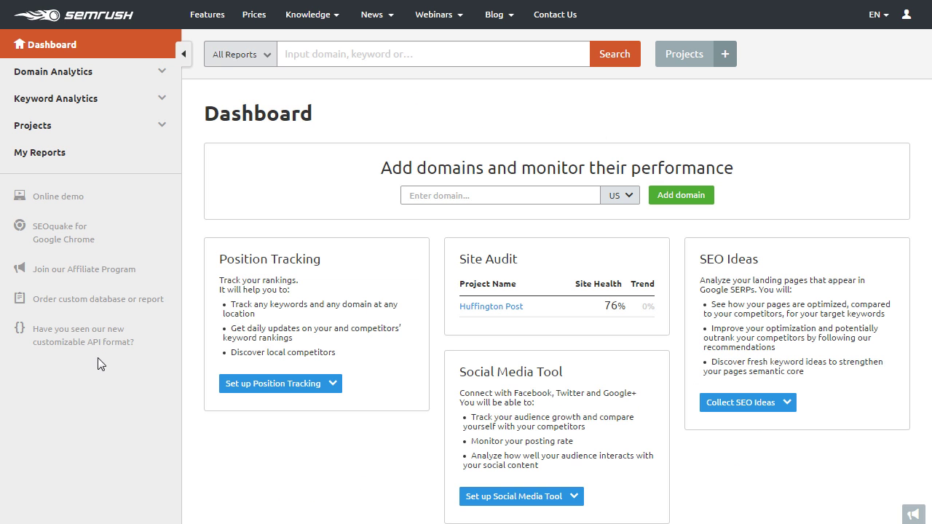
left_click(310, 64)
type("www.hu")
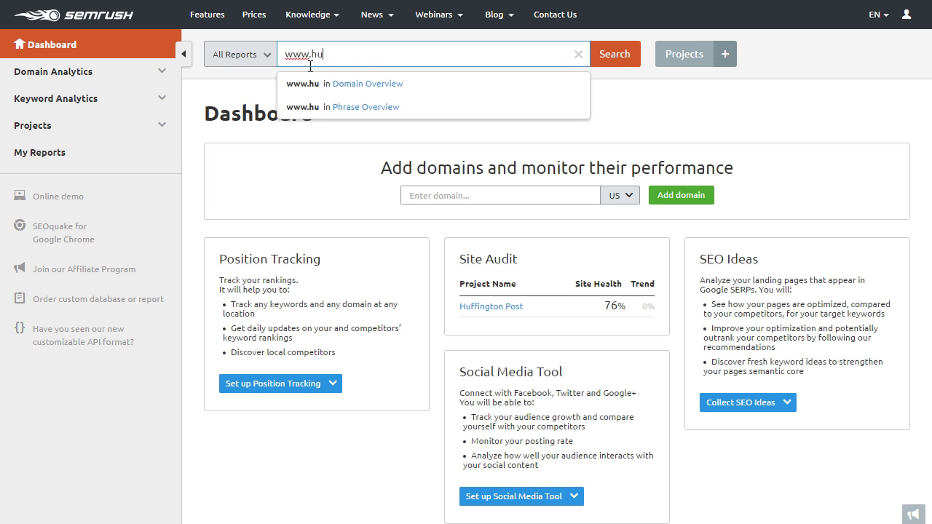
type("ffingtonpost.c")
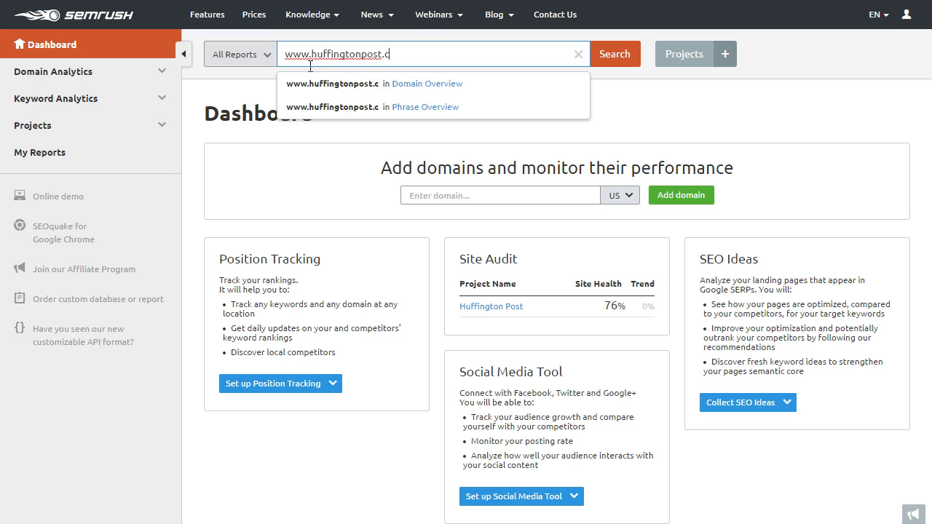
type("om")
key("Return")
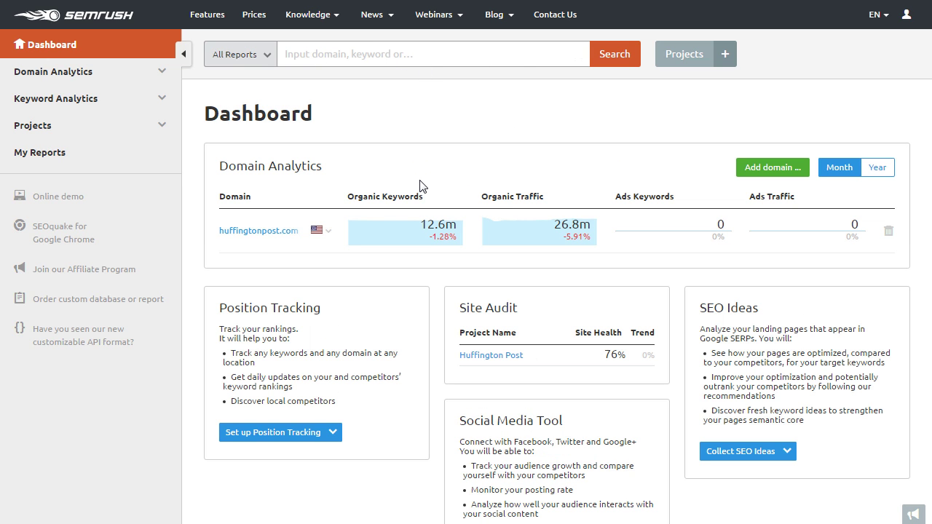
left_click(142, 78)
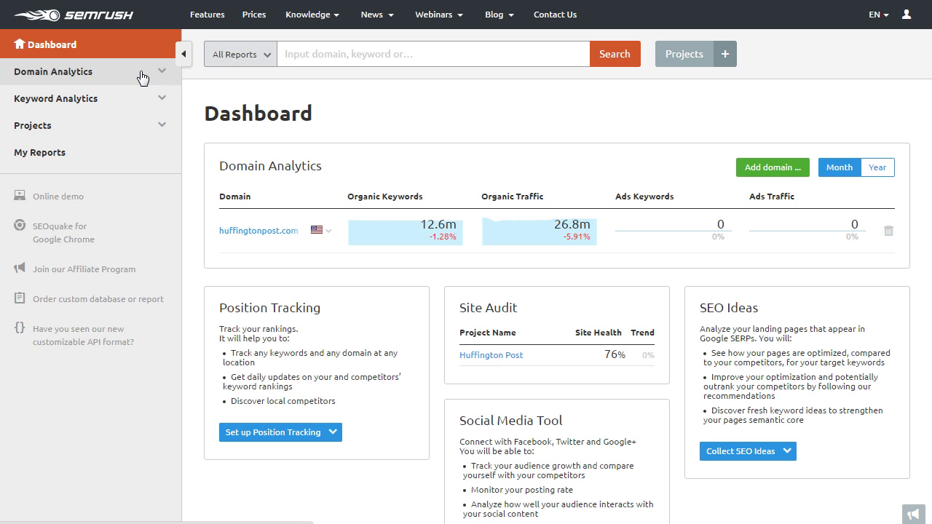
left_click(56, 95)
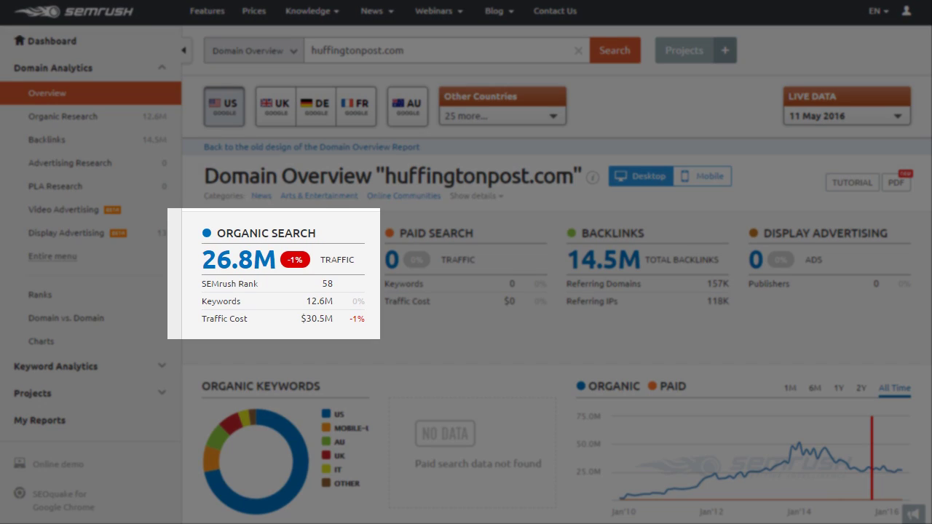
scroll(466, 262, "down", 3)
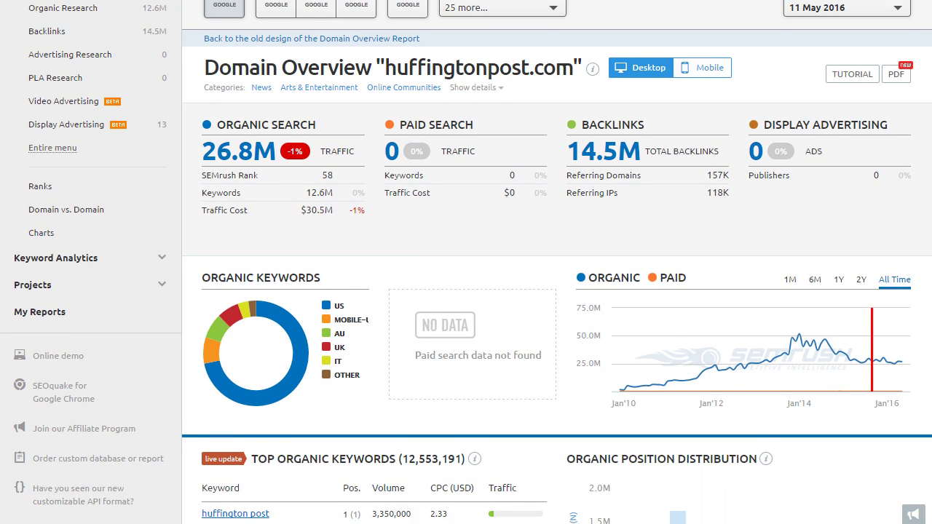
scroll(467, 262, "down", 2)
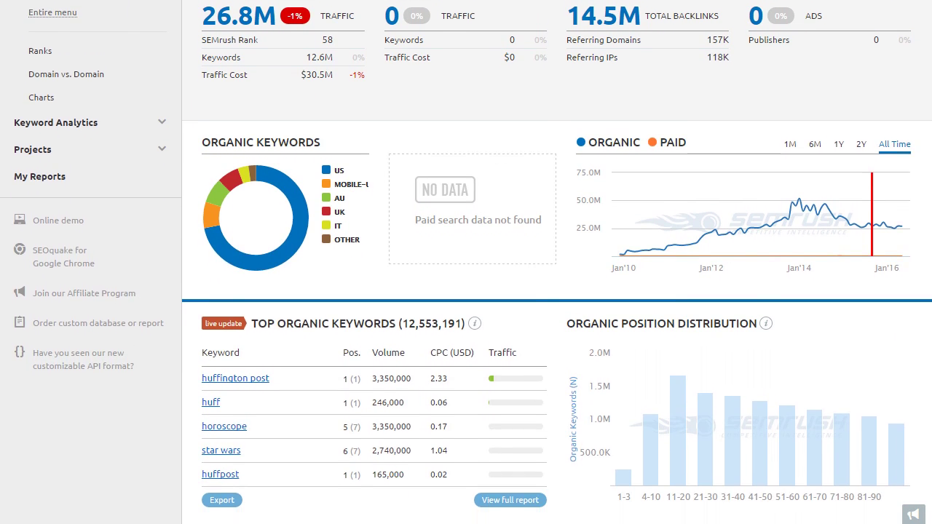
scroll(466, 262, "down", 2)
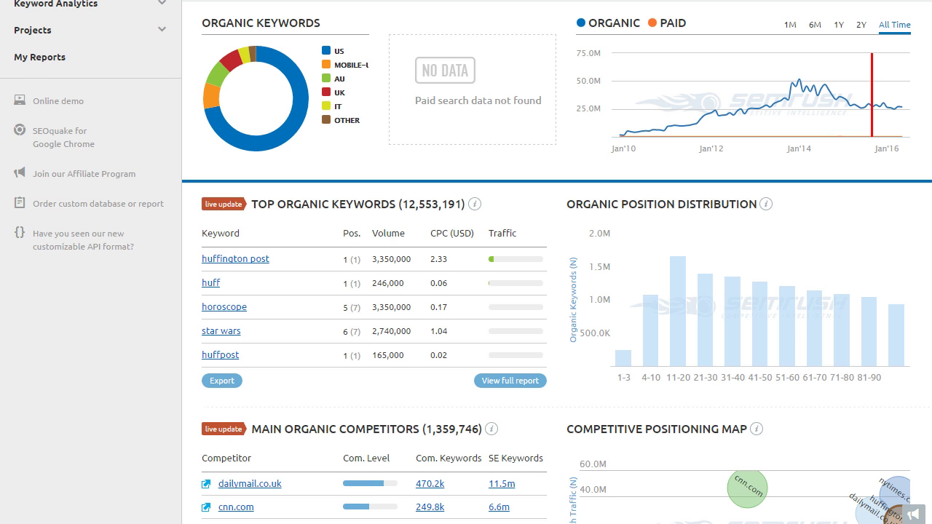
scroll(466, 262, "down", 3)
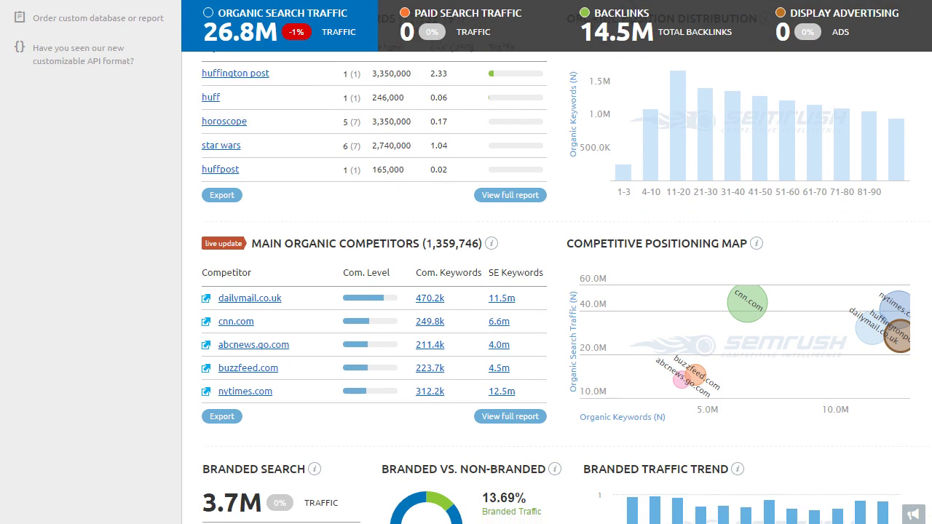
scroll(466, 262, "down", 1)
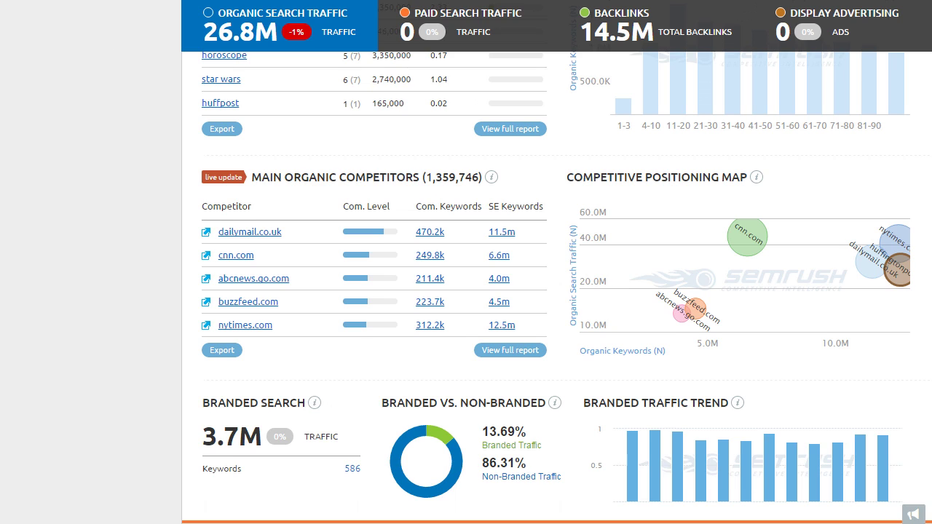
scroll(466, 262, "down", 1)
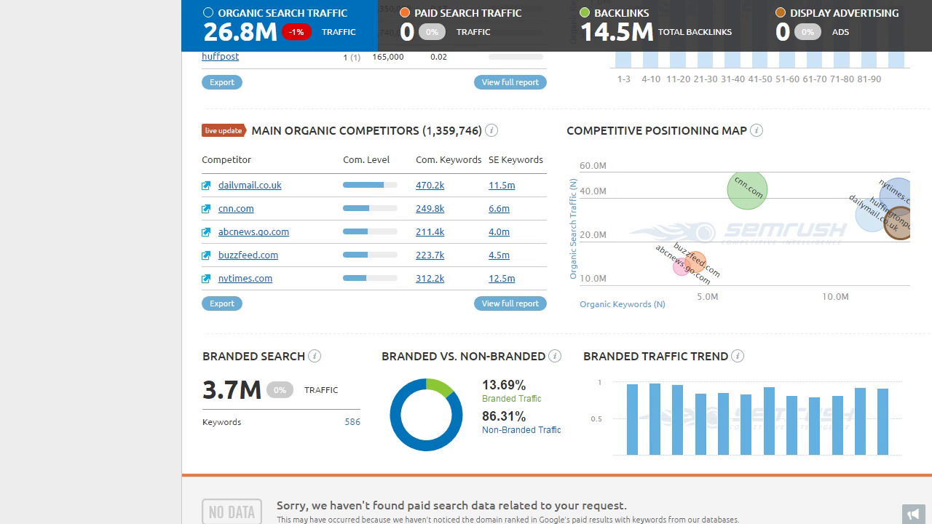
scroll(557, 287, "down", 4)
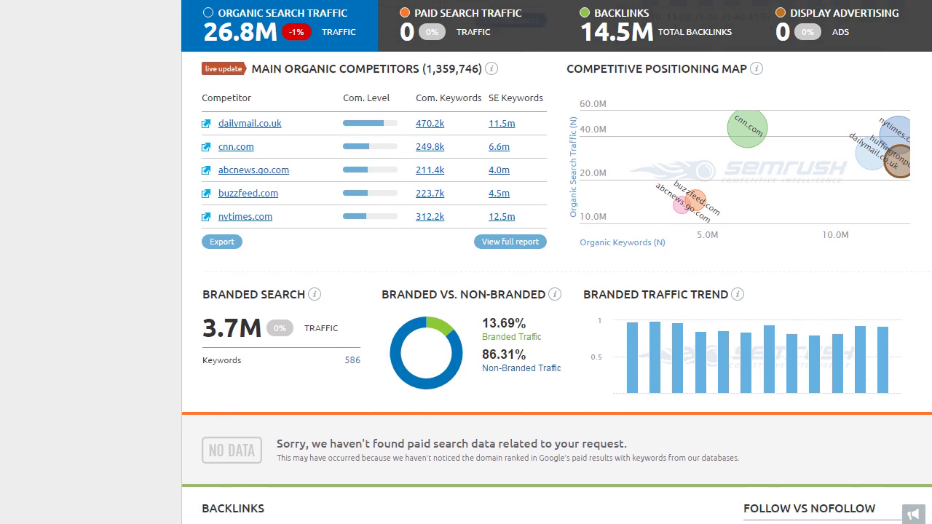
scroll(557, 287, "down", 3)
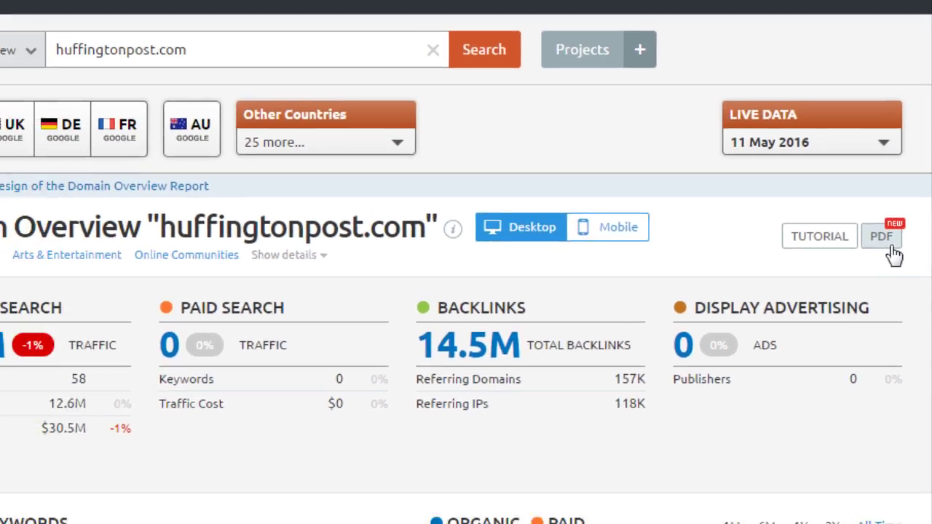
left_click(874, 302)
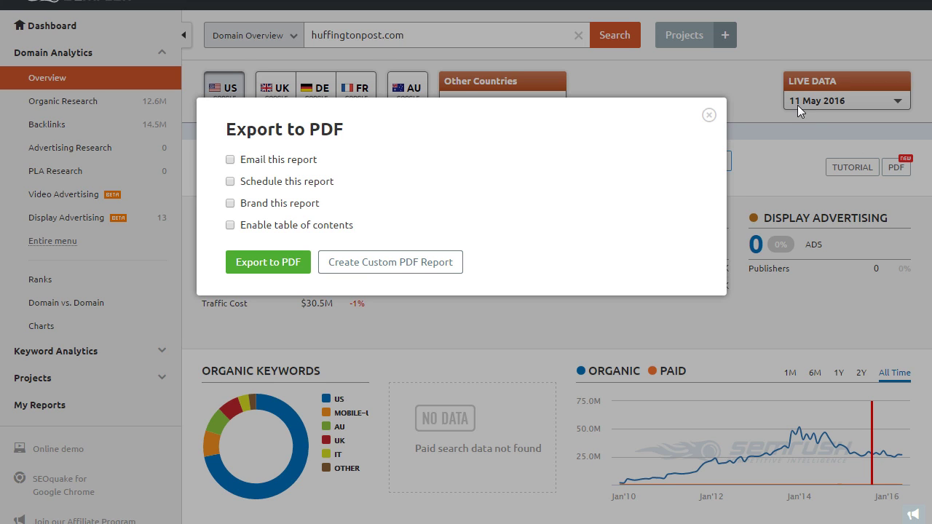
left_click(710, 115)
scroll(710, 117, "down", 5)
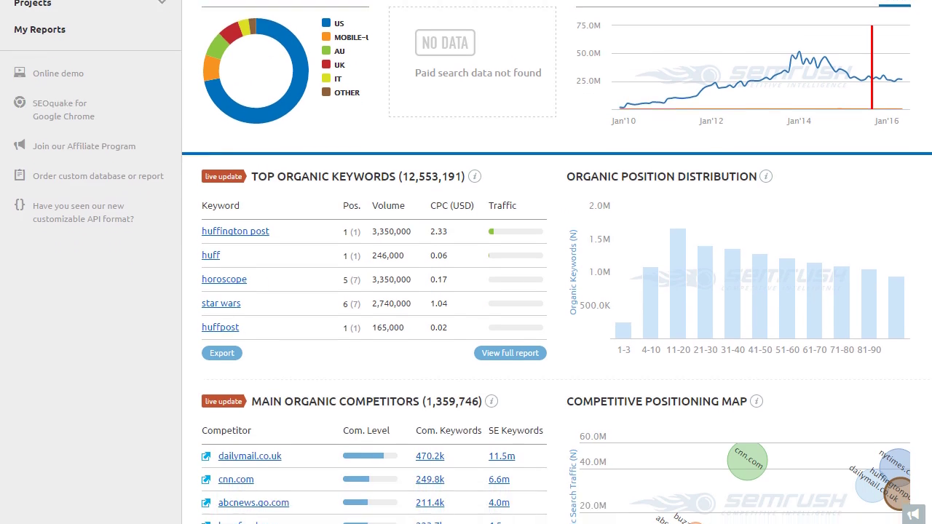
scroll(710, 116, "down", 1)
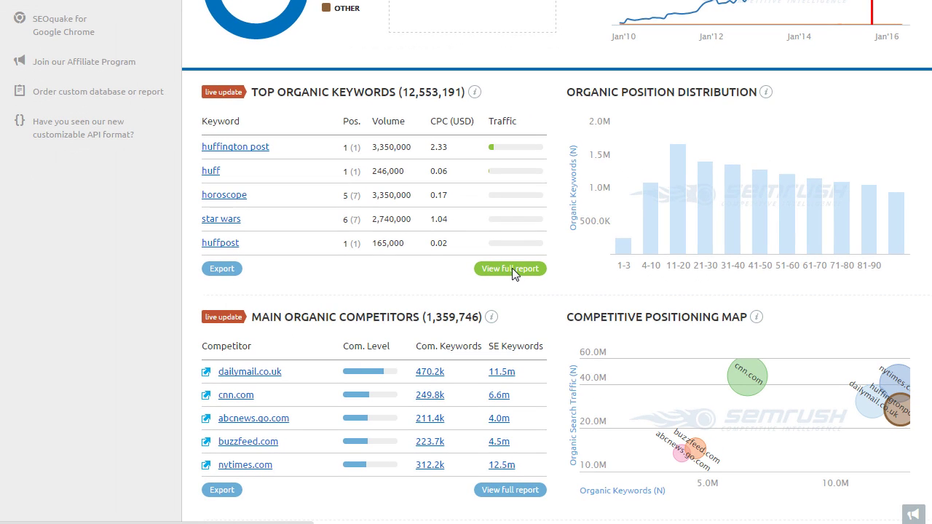
left_click(510, 269)
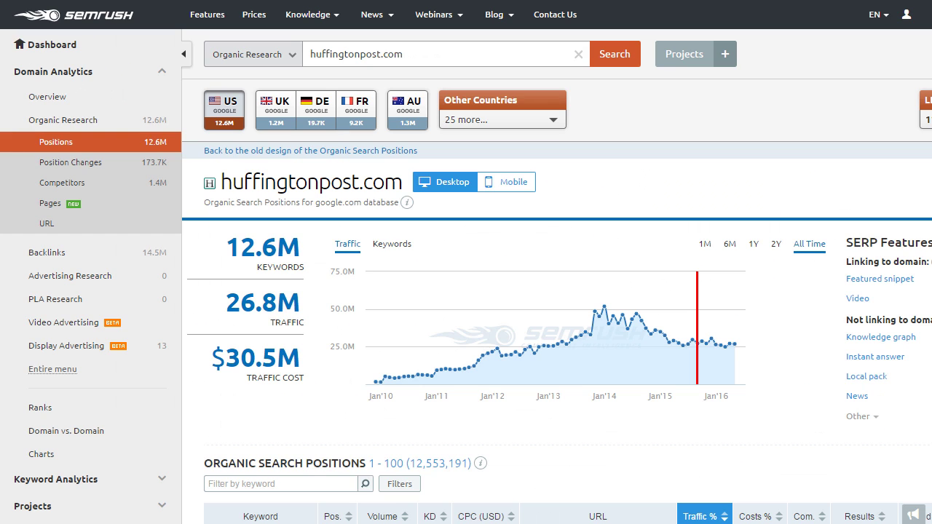
scroll(466, 262, "down", 3)
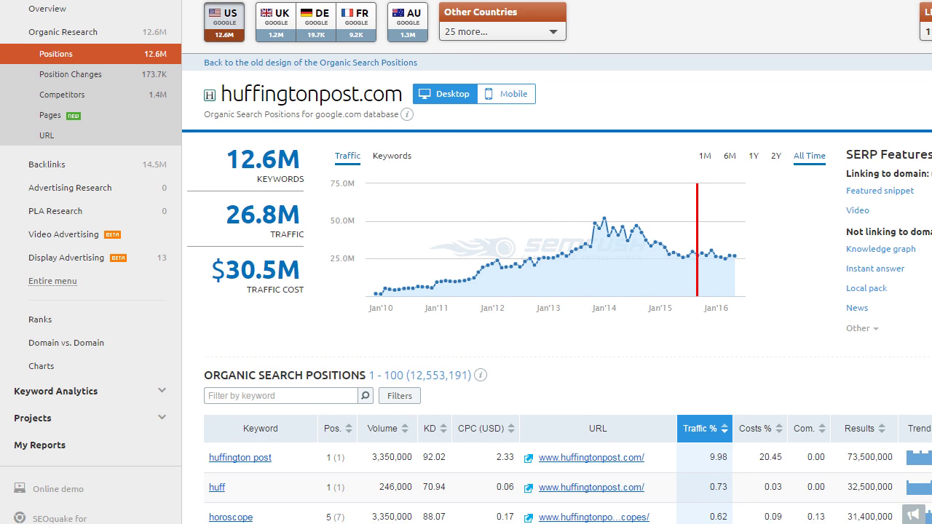
scroll(466, 263, "down", 2)
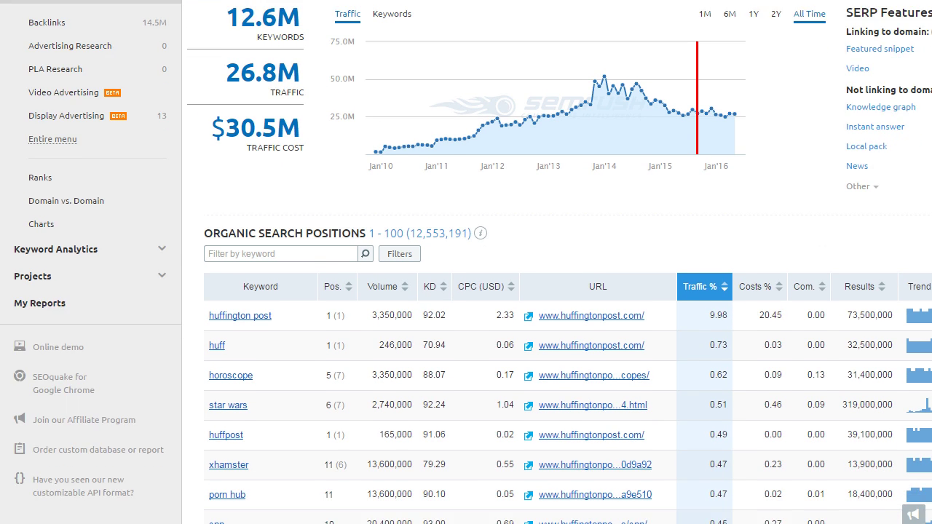
scroll(466, 263, "down", 3)
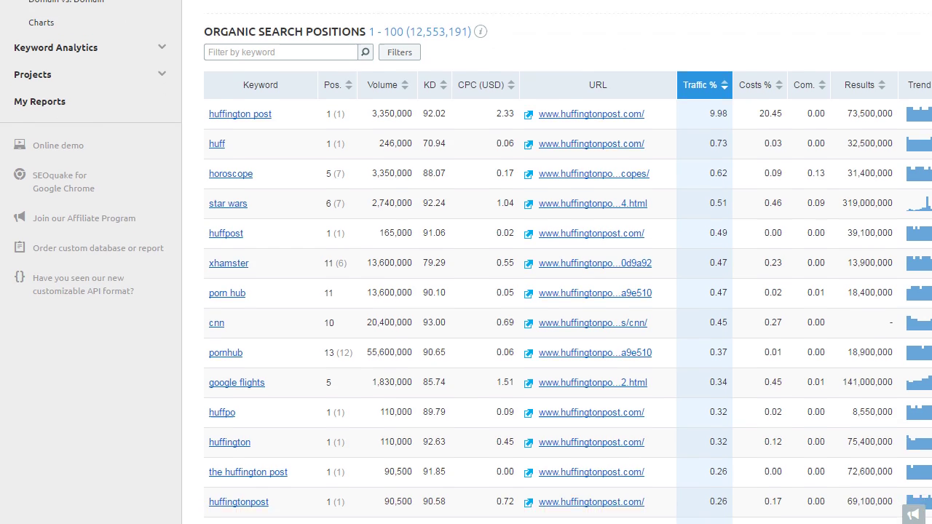
scroll(467, 262, "down", 4)
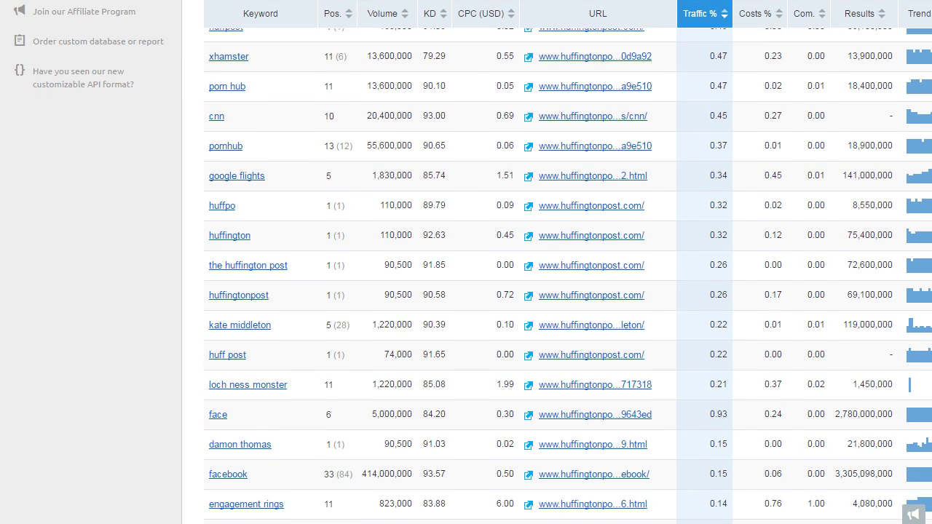
scroll(466, 263, "up", 6)
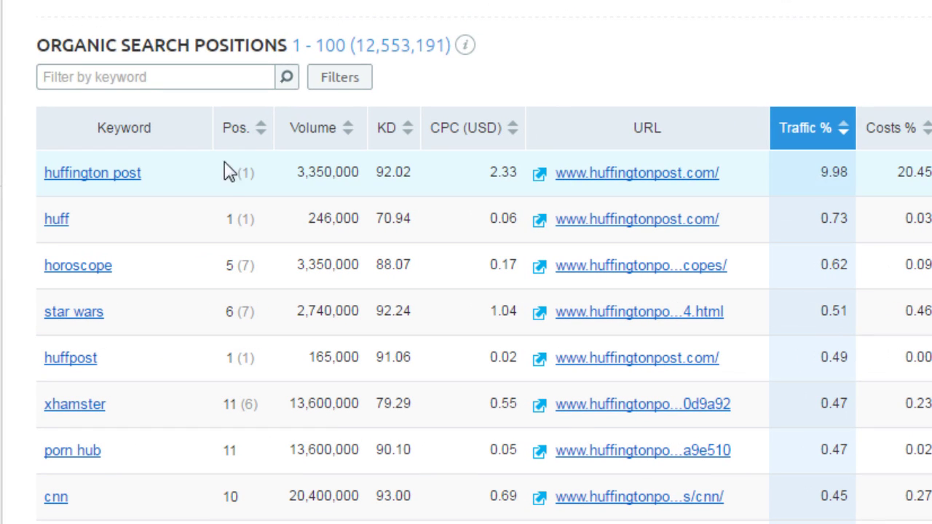
mouse_move(302, 170)
mouse_move(350, 134)
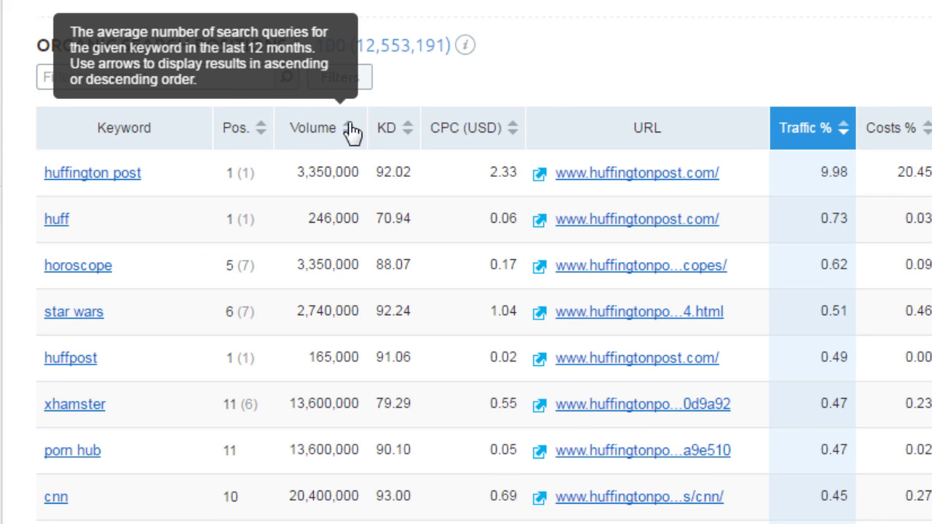
mouse_move(463, 129)
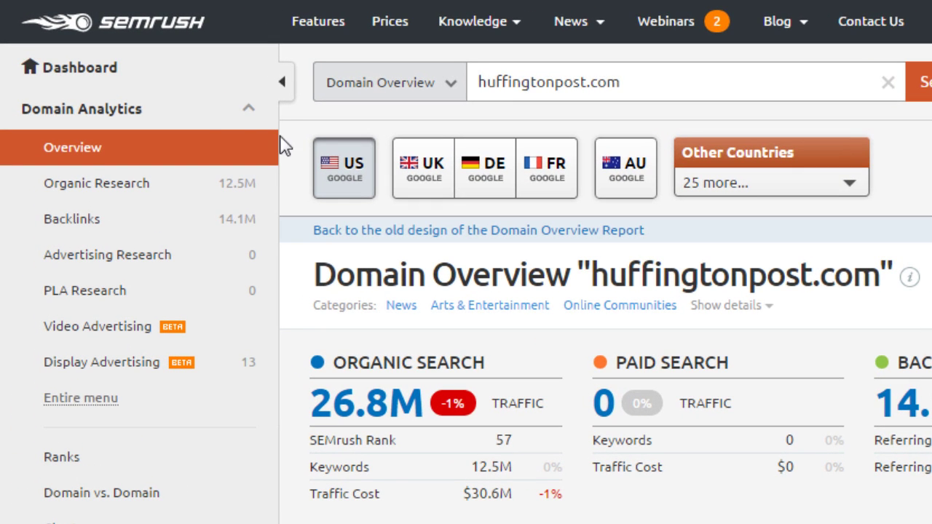
Open Organic Research Competitors for huffingtonpost.com and inspect dailymail.co.uk's keyword and traffic bubble
left_click(161, 184)
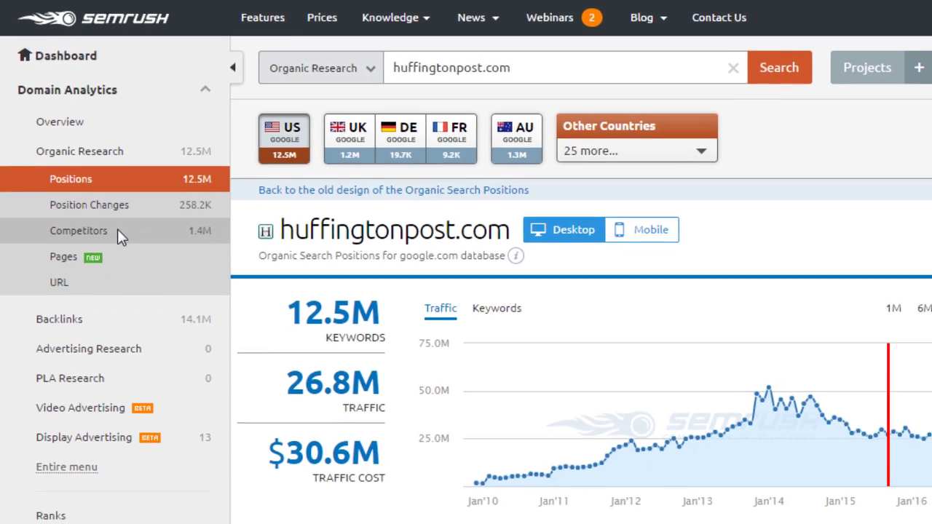
left_click(142, 277)
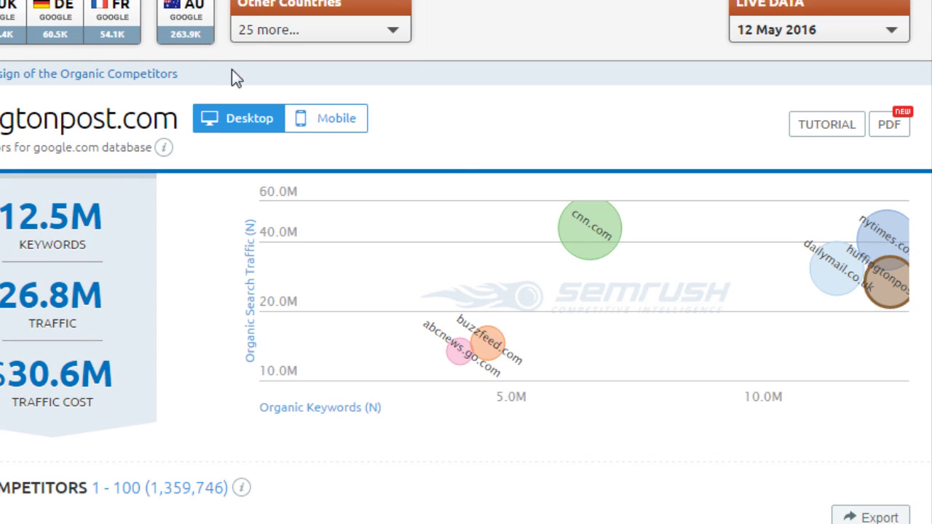
mouse_move(844, 280)
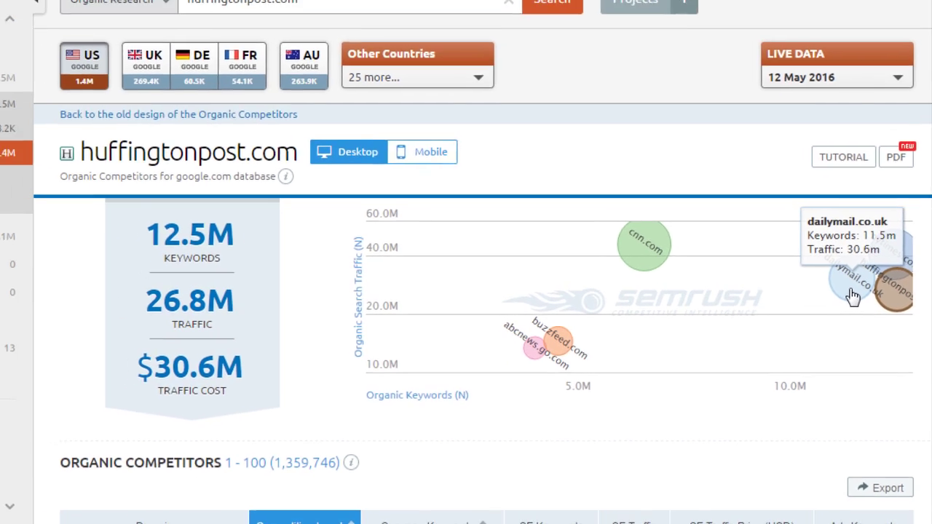
left_click(838, 290)
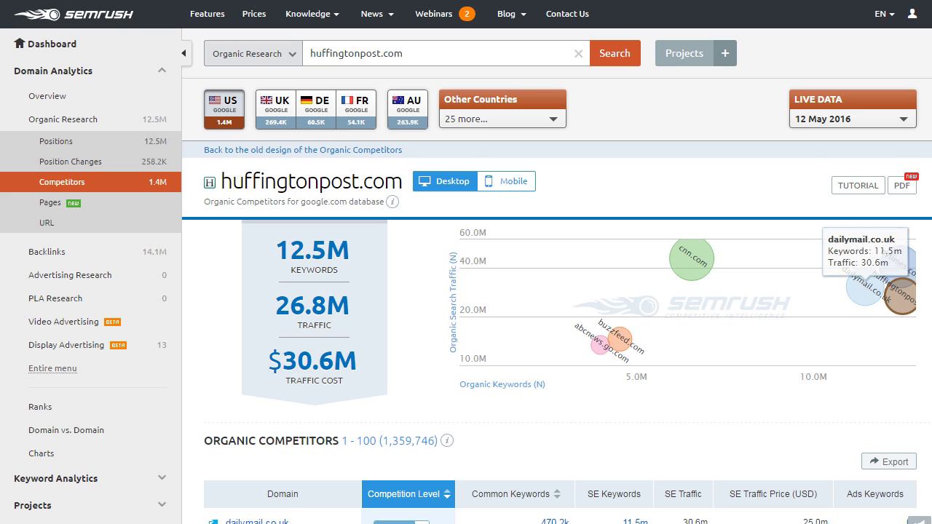
Open the Domain vs. Domain comparison via dailymail.co.uk's 470.2K Common Keywords value
scroll(866, 302, "down", 2)
scroll(561, 291, "down", 3)
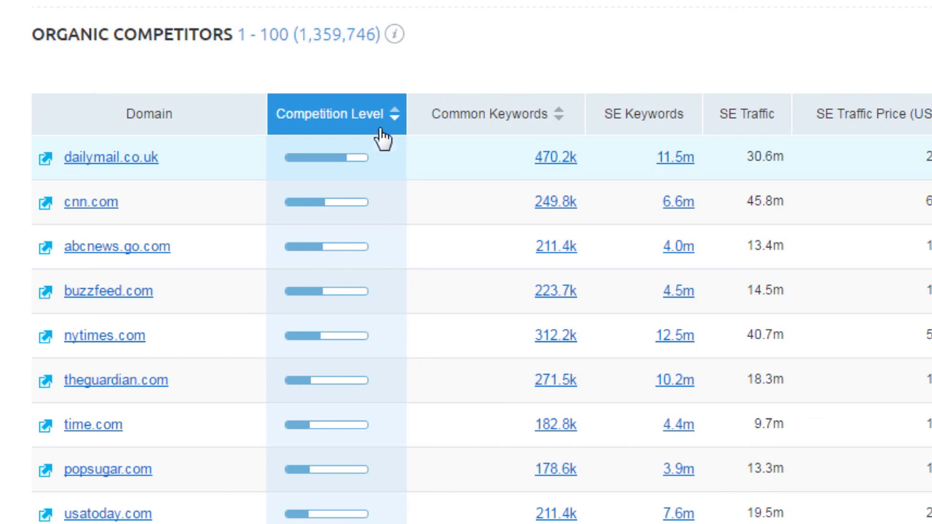
mouse_move(379, 125)
scroll(378, 126, "up", 1)
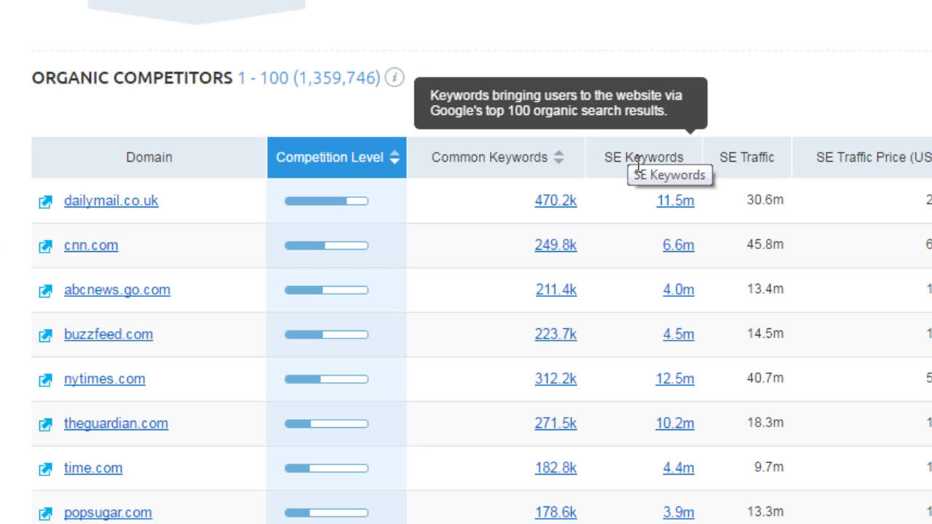
mouse_move(518, 155)
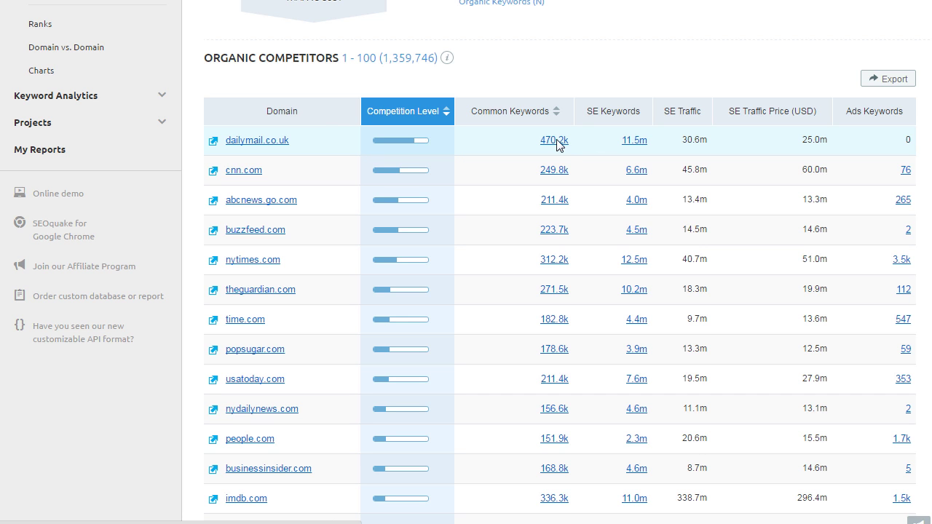
left_click(556, 140)
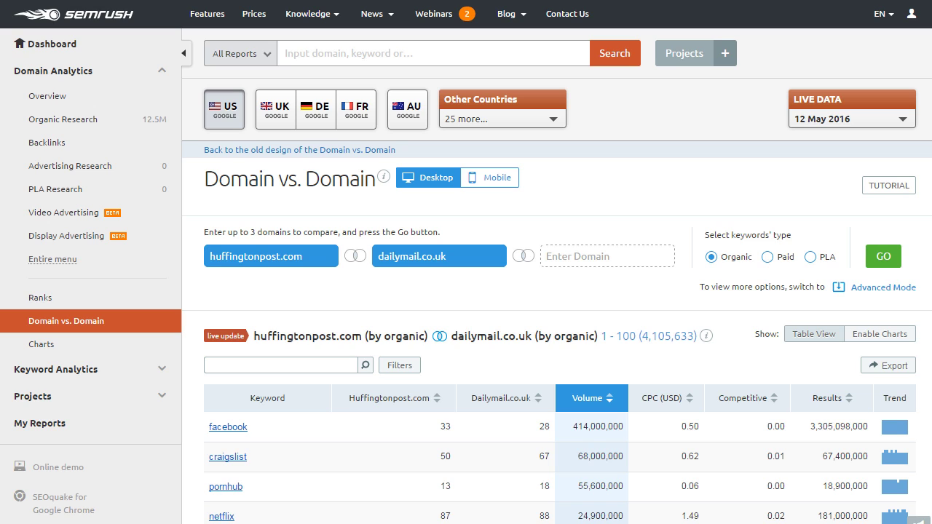
Scroll through the huffingtonpost.com vs. dailymail.co.uk shared-keyword table
scroll(466, 292, "down", 5)
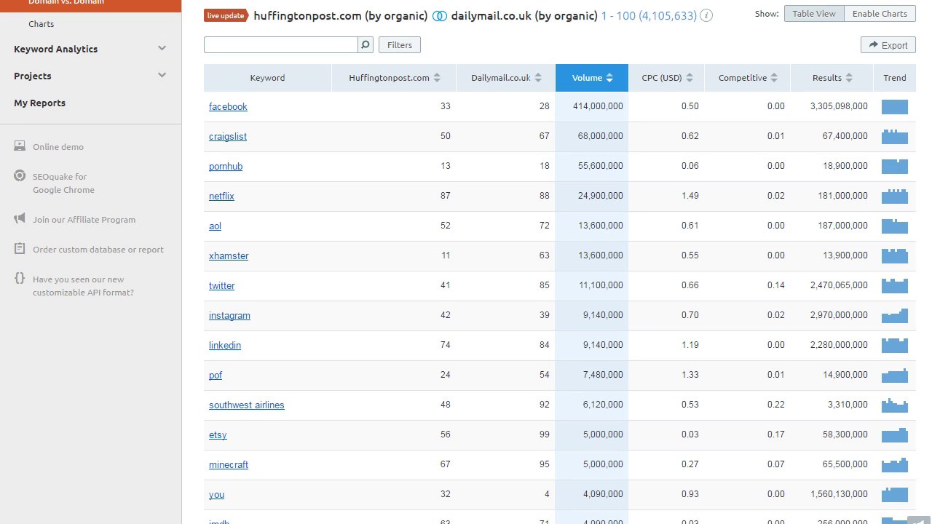
scroll(560, 291, "down", 2)
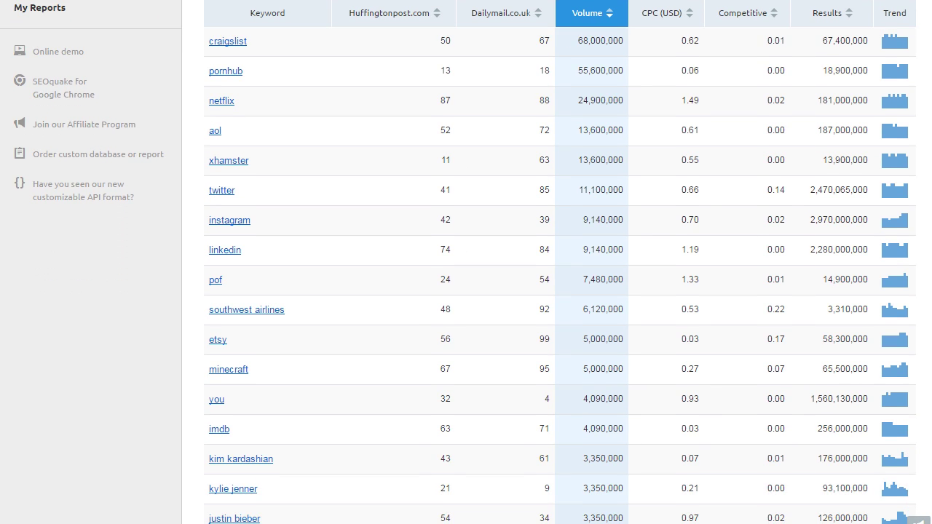
scroll(559, 291, "down", 2)
scroll(559, 291, "down", 1)
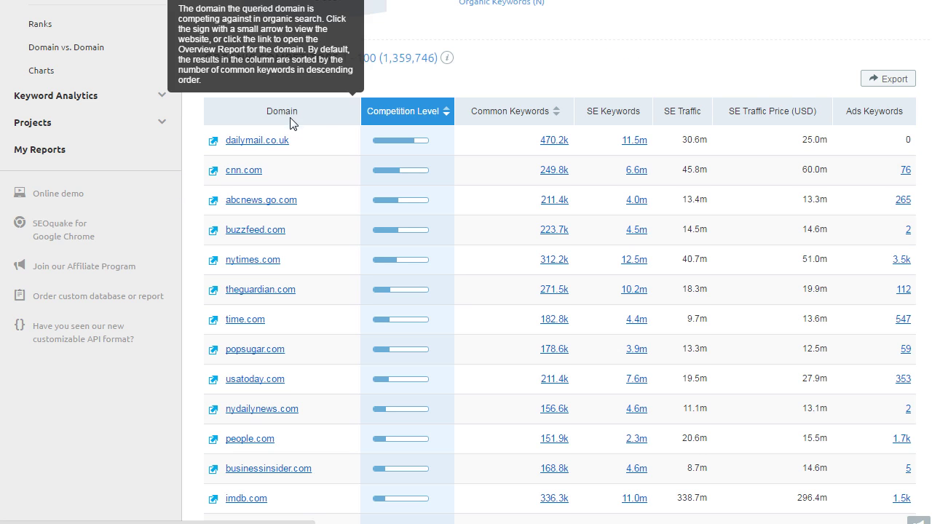
Copy dailymail.co.uk into the search box, run it, and open its Organic Positions report
left_click_drag(295, 141, 228, 141)
key("ctrl+c")
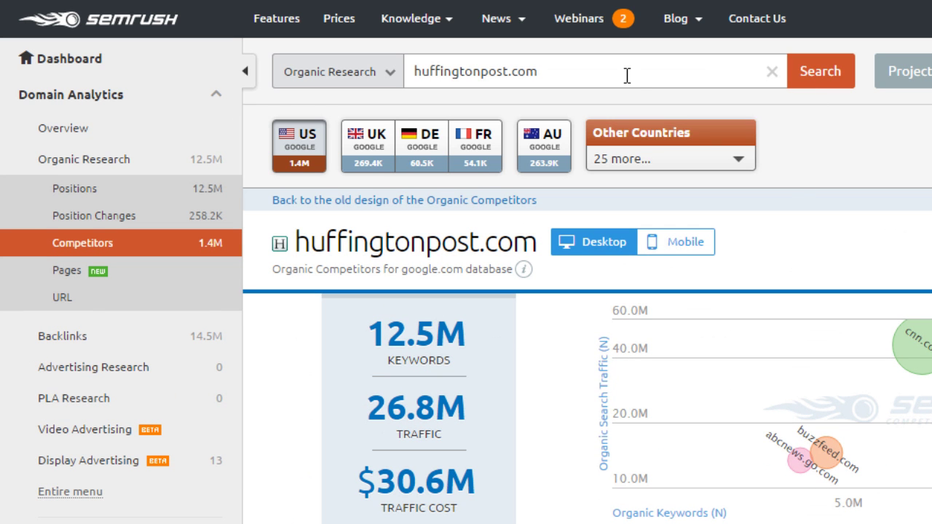
left_click(588, 76)
key("ctrl+a")
key("ctrl+v")
key("Return")
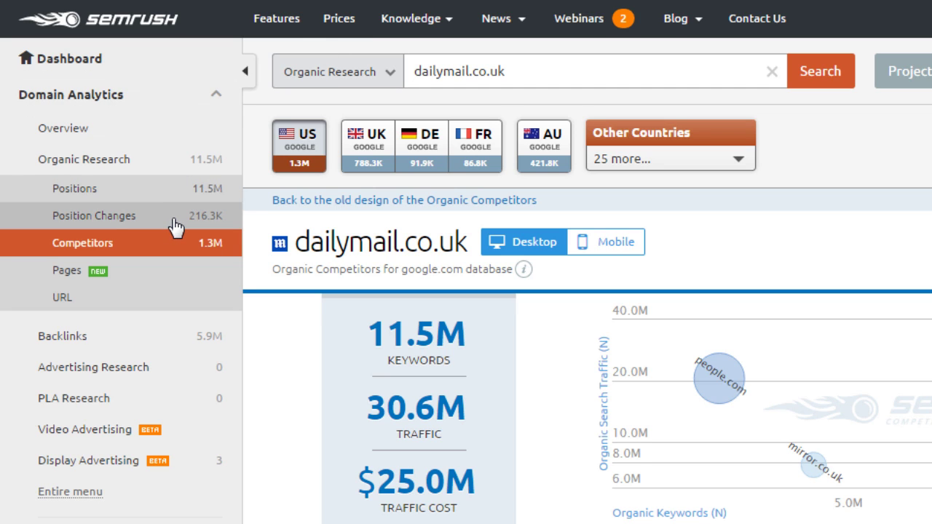
left_click(173, 195)
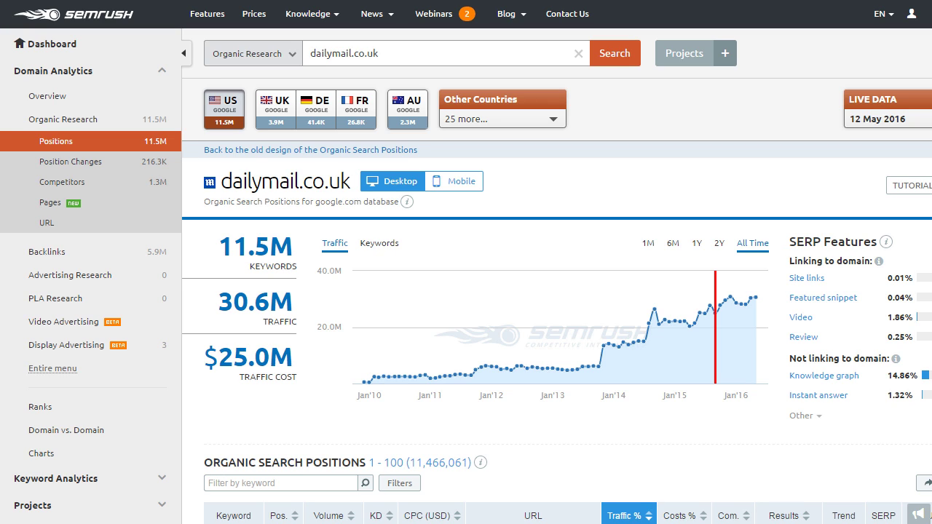
scroll(467, 262, "down", 4)
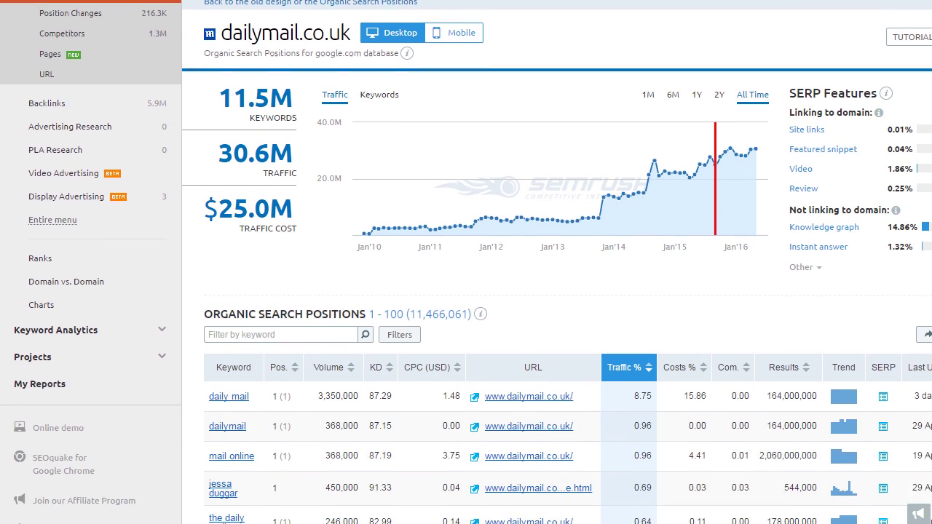
scroll(466, 262, "down", 2)
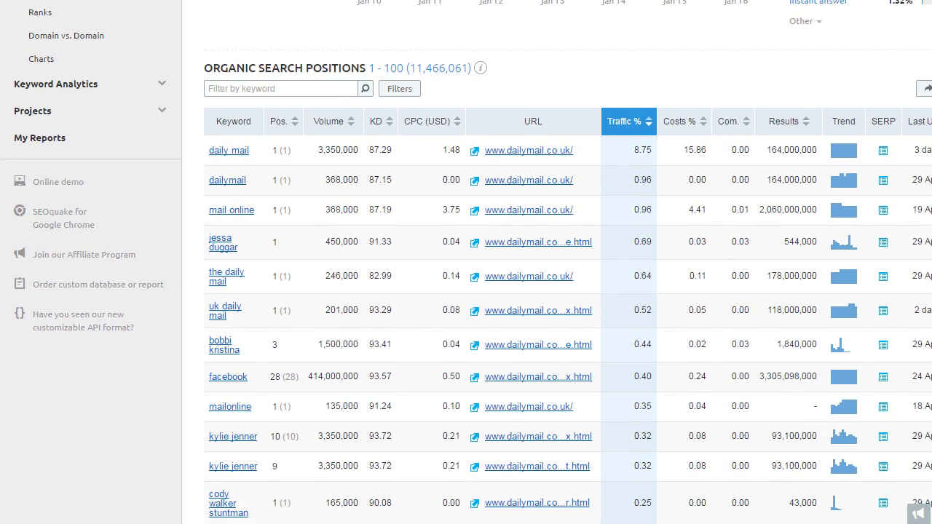
scroll(466, 262, "down", 1)
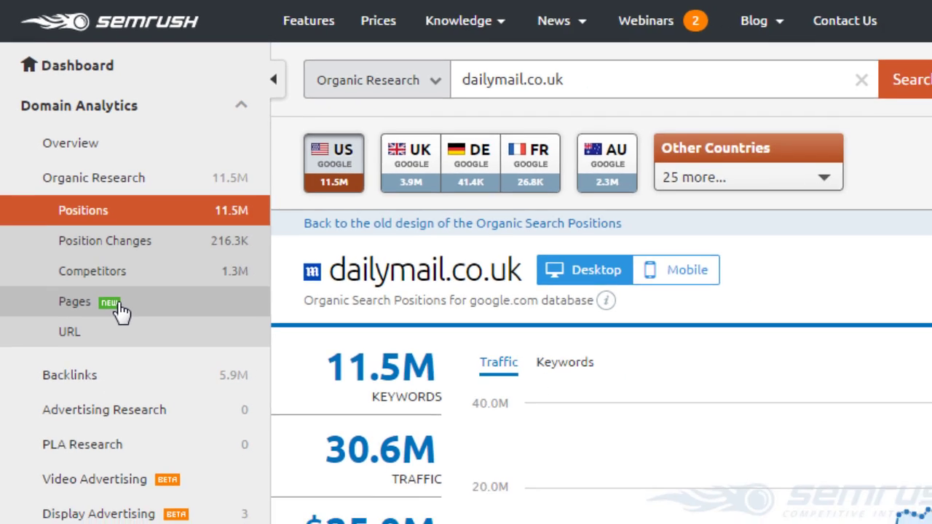
Open dailymail.co.uk's Pages report and collapse the sidebar to show traffic and keyword columns
left_click(130, 334)
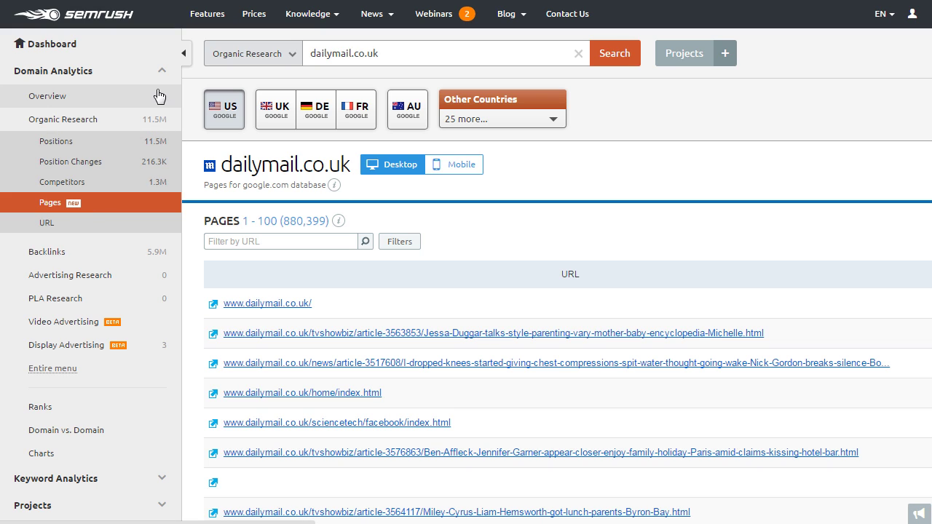
left_click(183, 54)
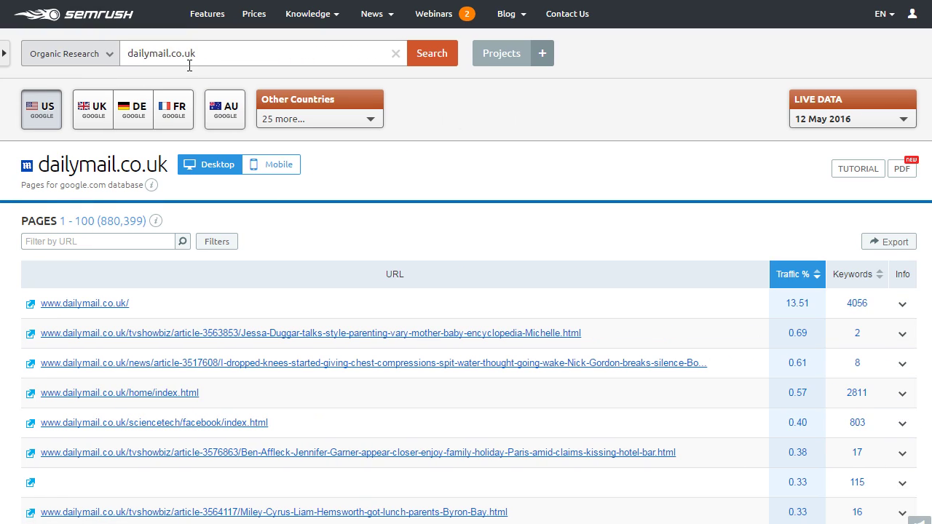
Open the URL Overview for sciencetech/facebook/index.html and scroll to its keywords and backlinks
left_click(187, 426)
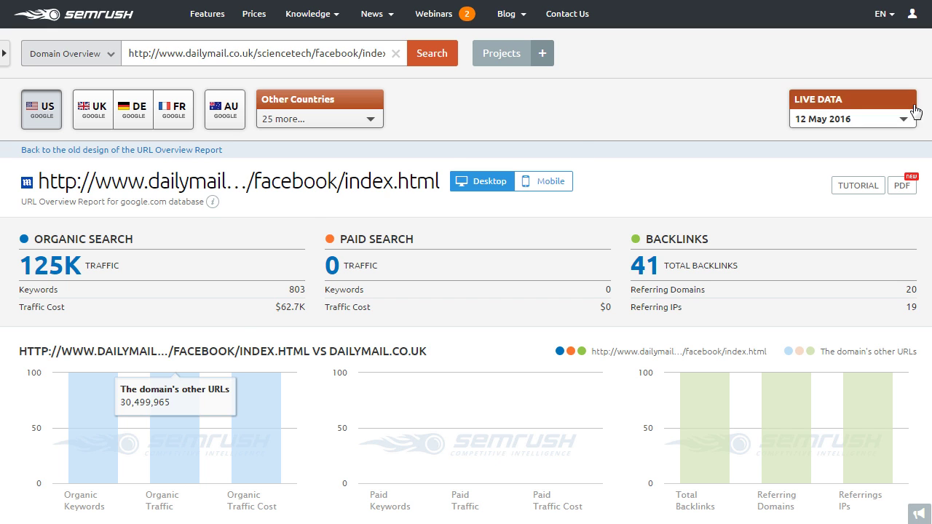
scroll(466, 292, "down", 2)
scroll(466, 262, "down", 4)
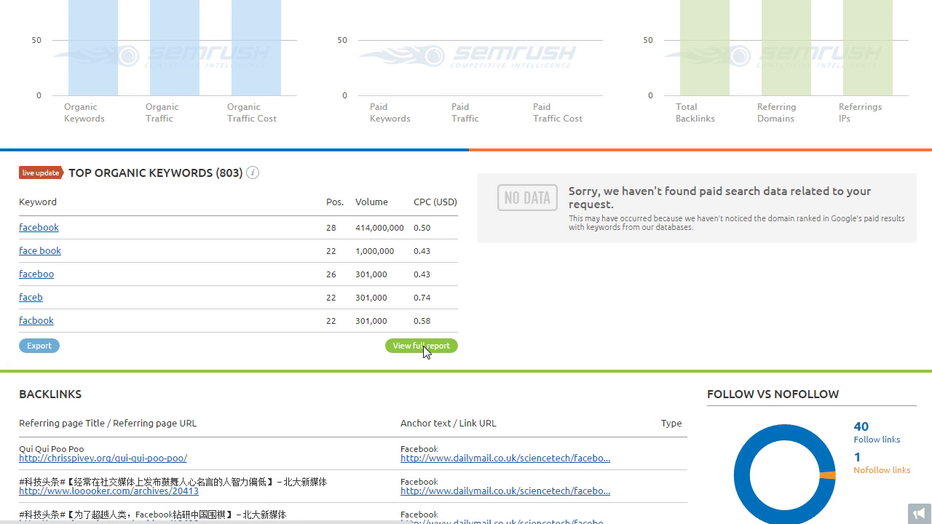
Open the full report of the page's 803 organic positions and scroll to the table
left_click(423, 346)
scroll(890, 202, "down", 3)
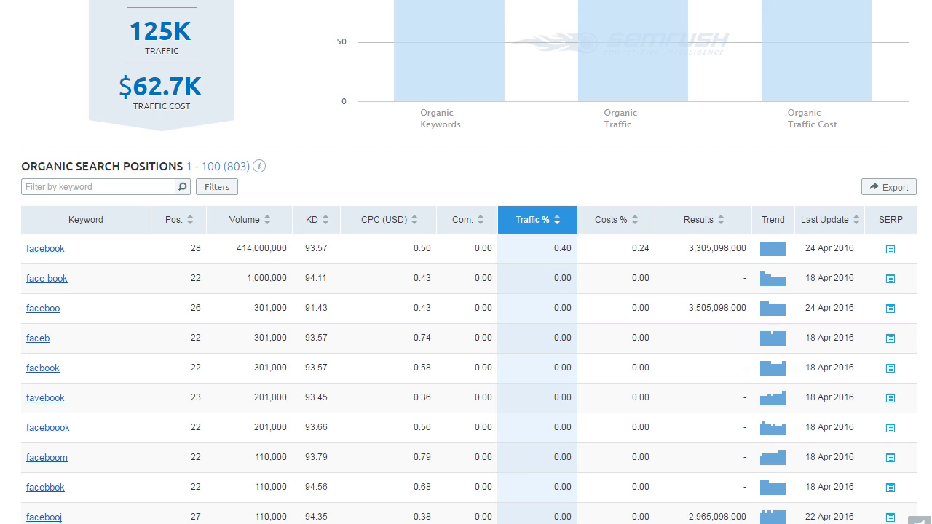
scroll(466, 291, "down", 2)
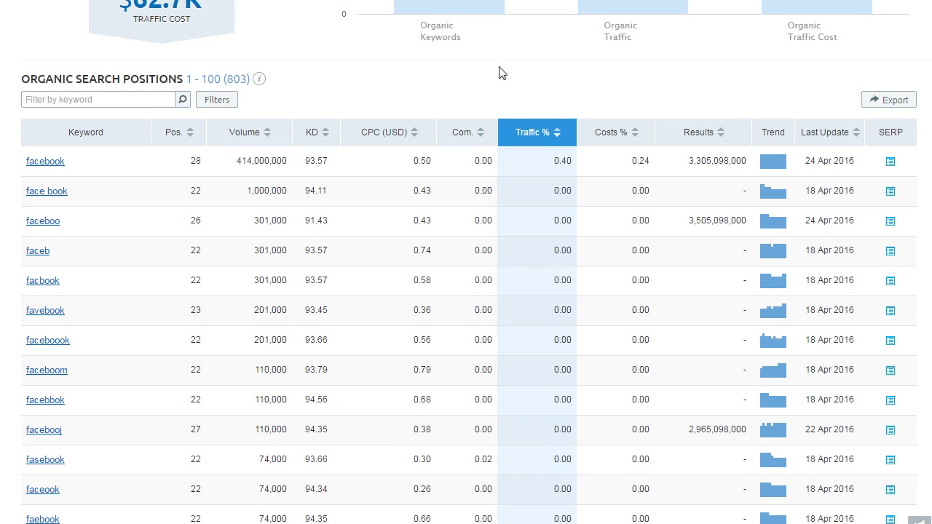
mouse_move(468, 136)
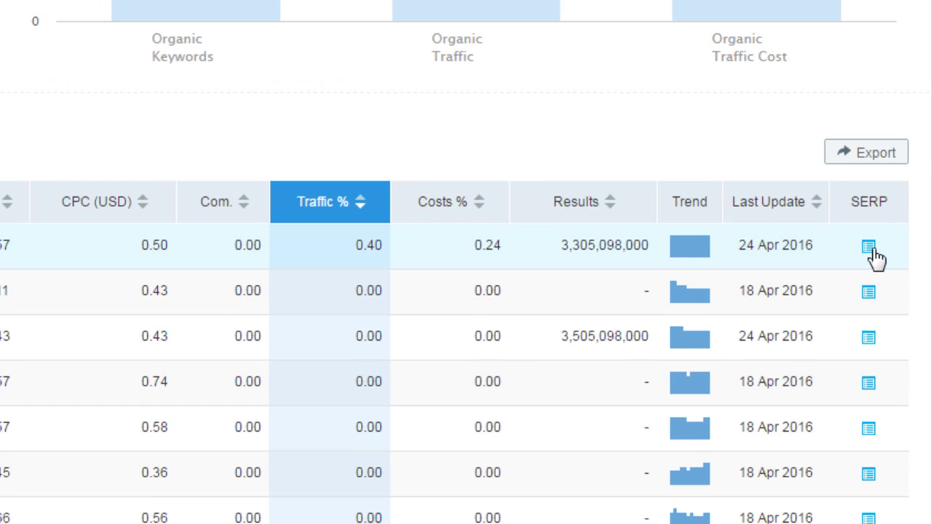
View and scroll through the cached Google SERP snapshot for the keyword 'facebook'
left_click(881, 204)
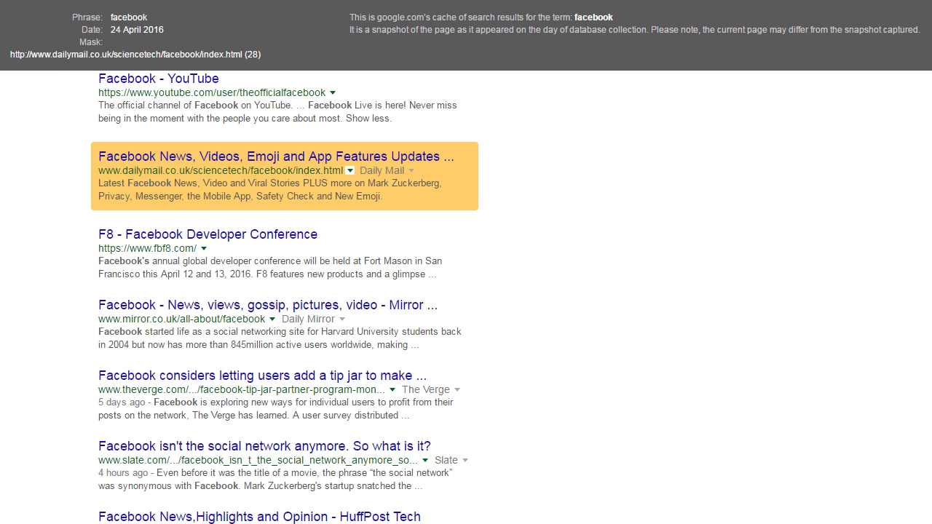
scroll(285, 297, "up", 1)
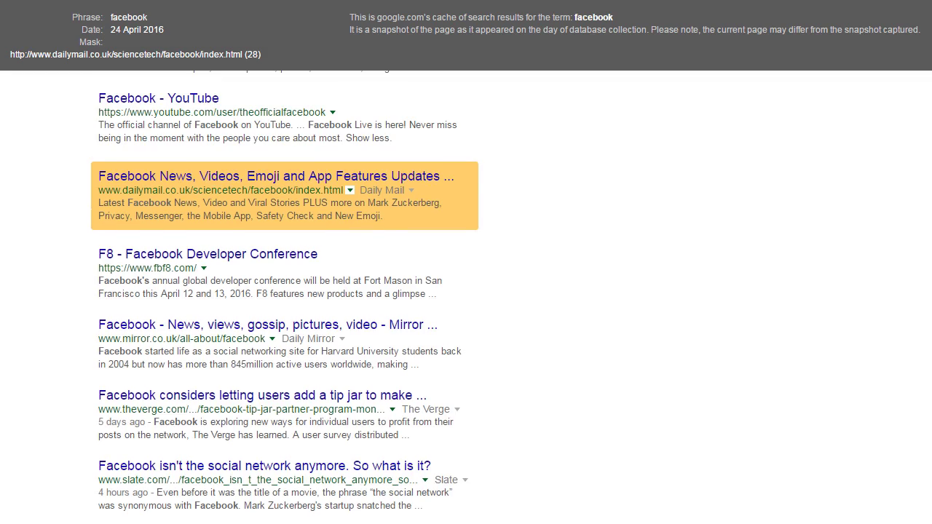
scroll(285, 297, "up", 8)
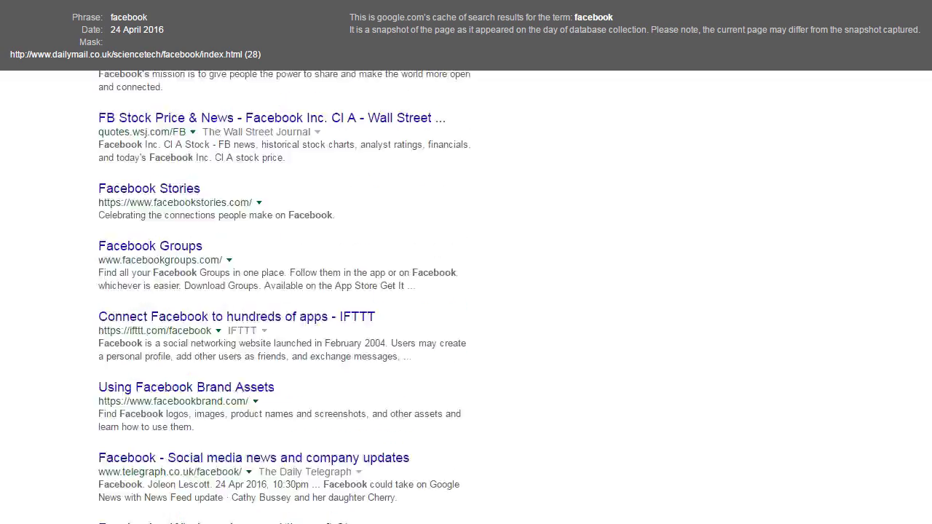
scroll(285, 297, "up", 15)
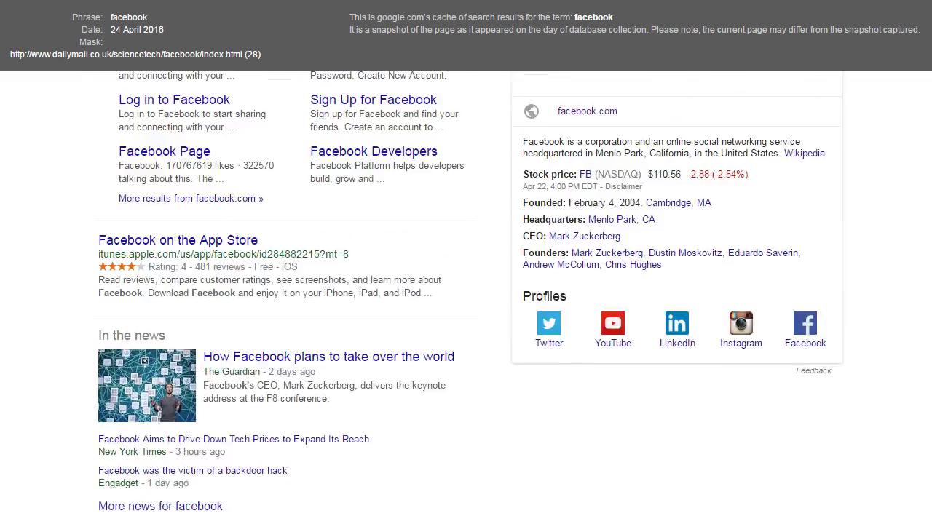
scroll(285, 297, "down", 8)
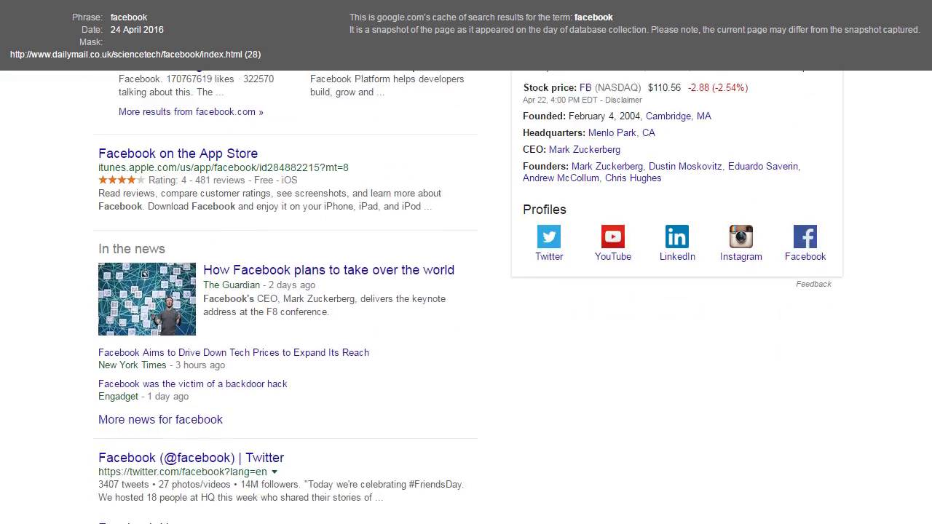
scroll(285, 297, "down", 4)
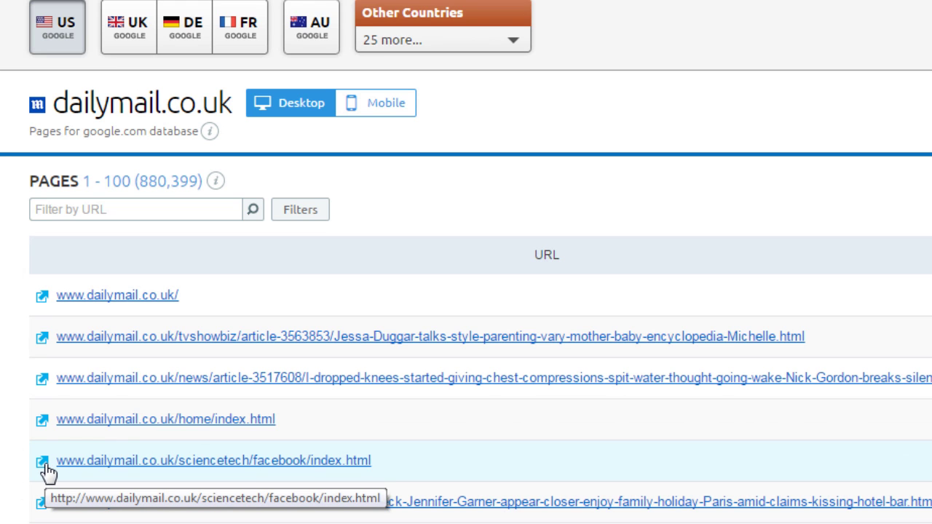
Visit the live sciencetech/facebook page through its external-link icon
left_click(42, 464)
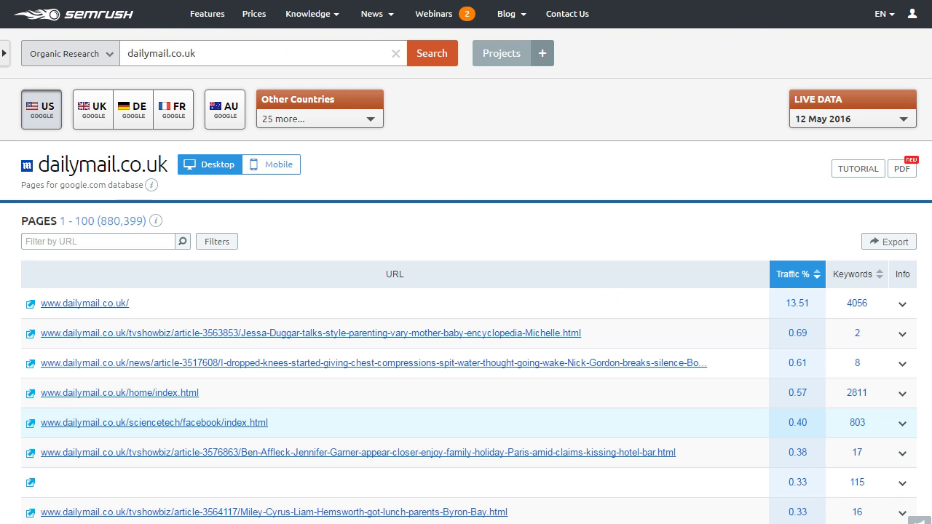
Show the 803 organic keywords ranking for the sciencetech/facebook page
left_click(874, 411)
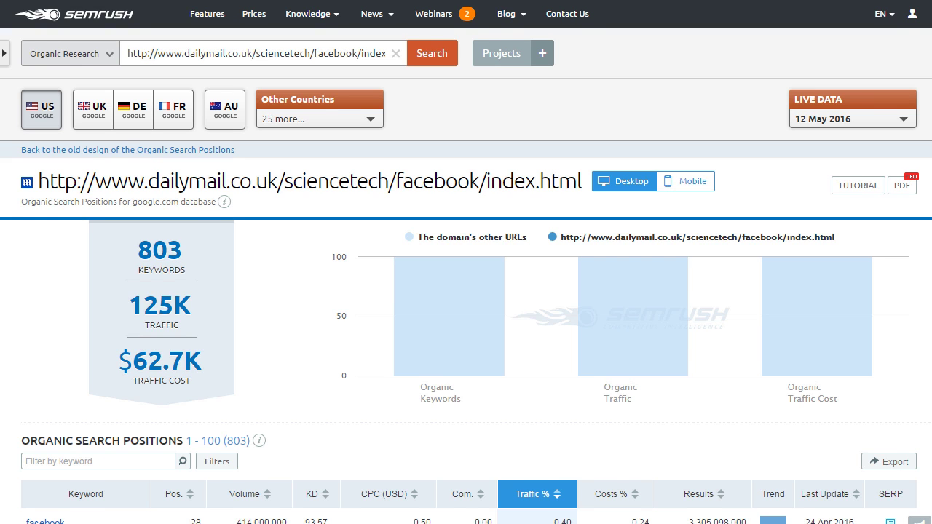
scroll(466, 262, "down", 3)
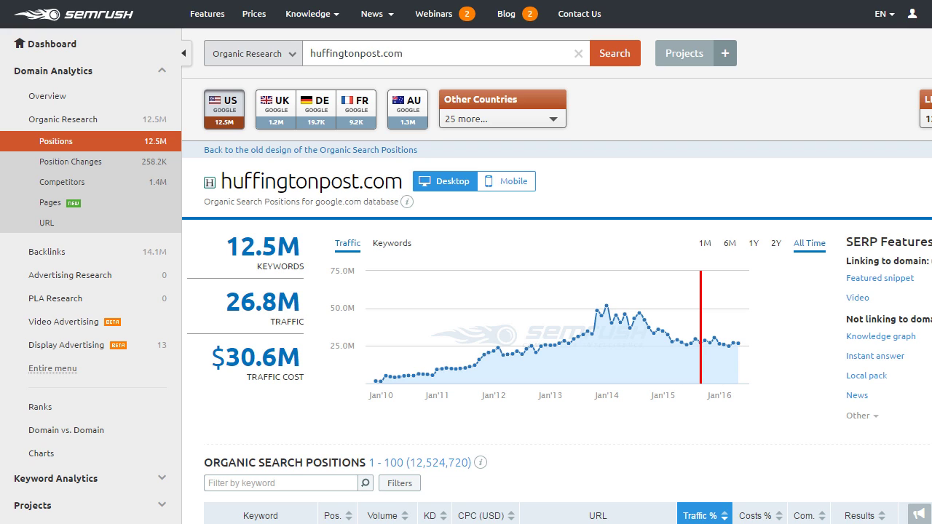
Go to Keyword Analytics > Overview and select the 'huffingtonpost.com' search phrase
scroll(466, 262, "down", 4)
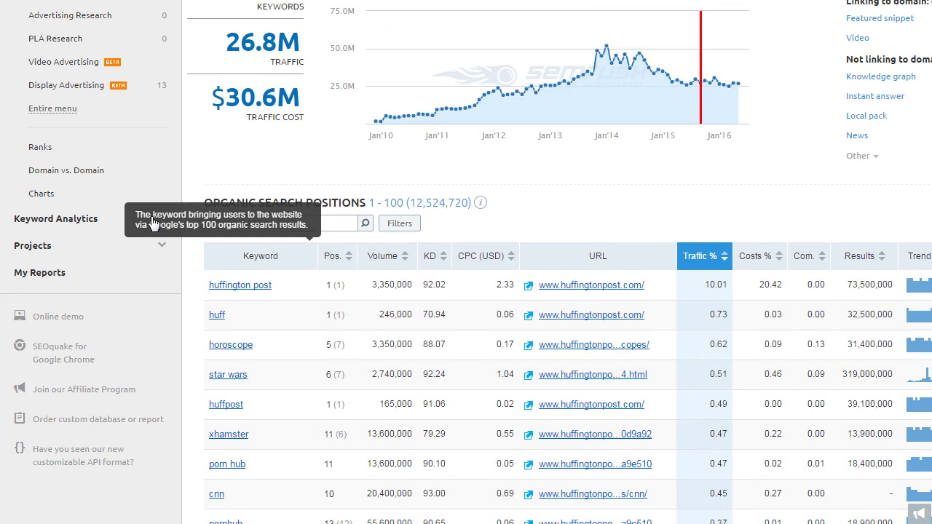
left_click(107, 225)
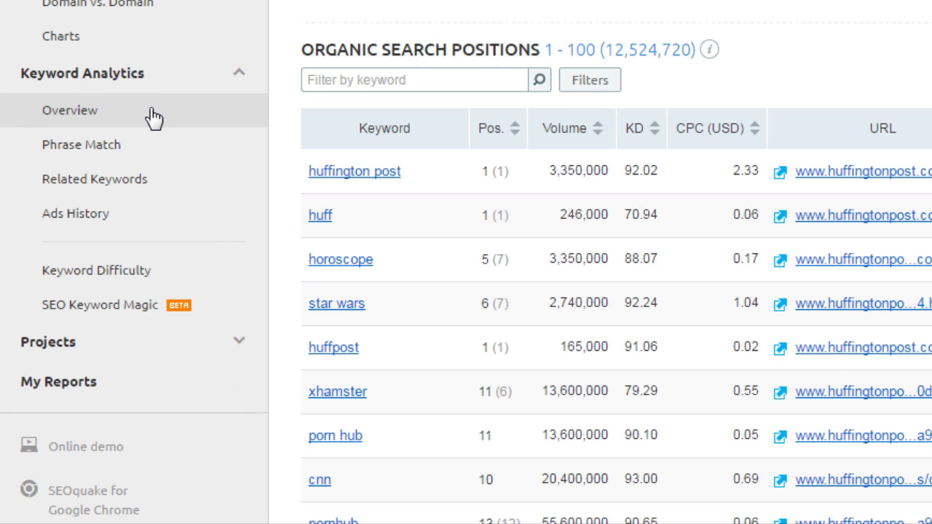
left_click(146, 109)
left_click(427, 54)
triple_click(427, 53)
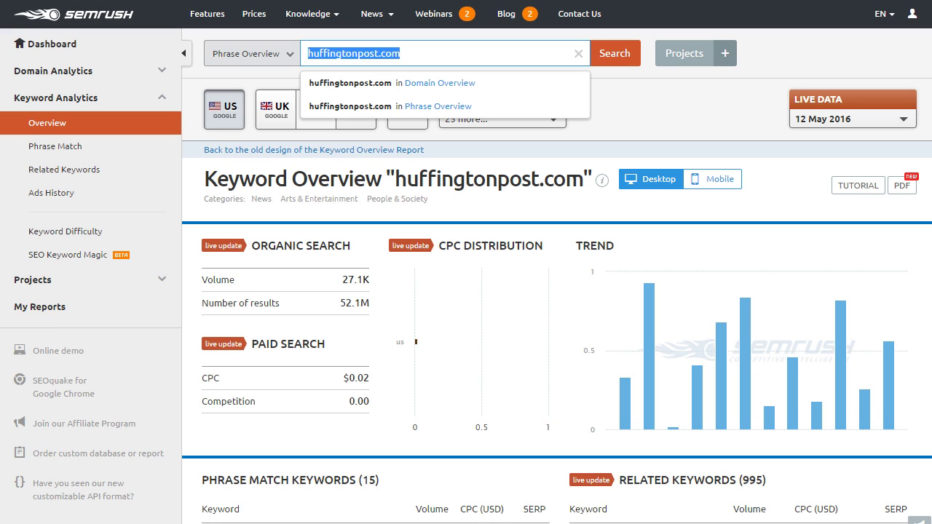
Look up 'toddler bikes' in Keyword Overview and review its results
type("t")
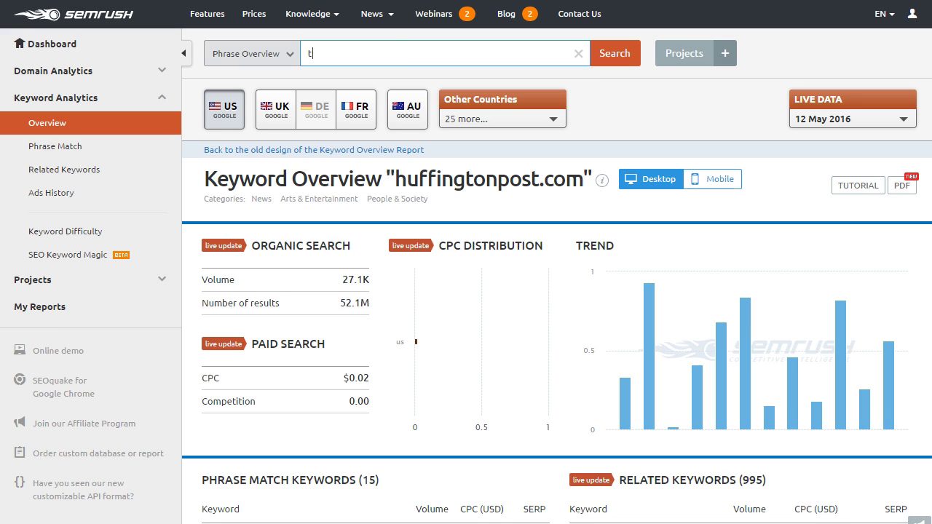
type("oddler bikes")
key("Return")
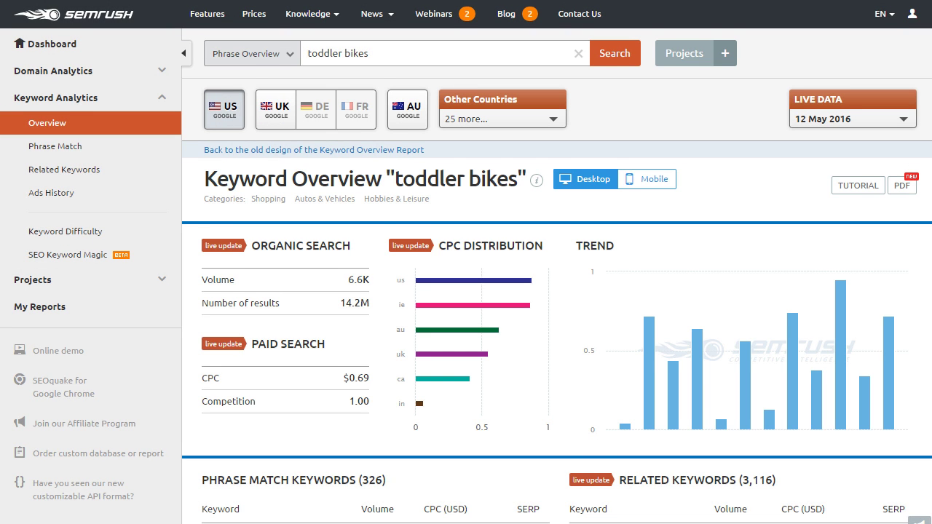
scroll(418, 395, "down", 1)
scroll(466, 291, "down", 3)
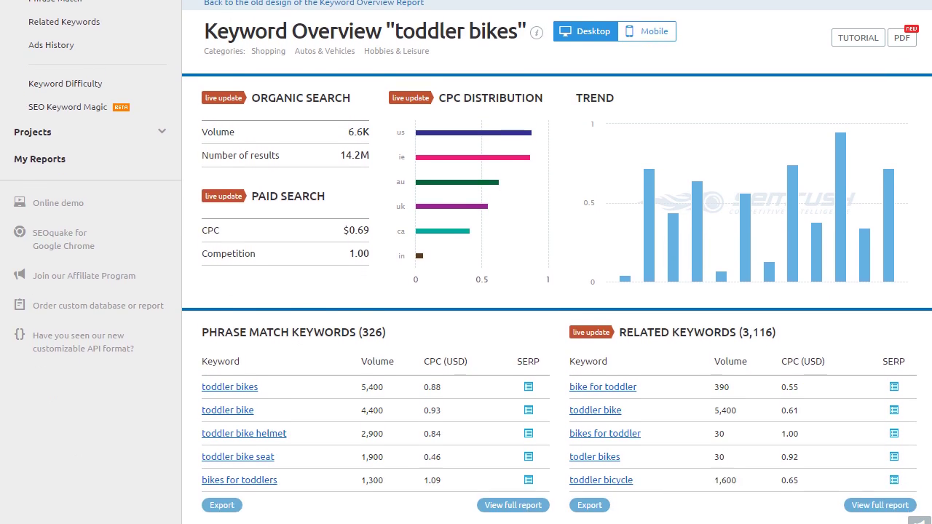
scroll(466, 291, "down", 2)
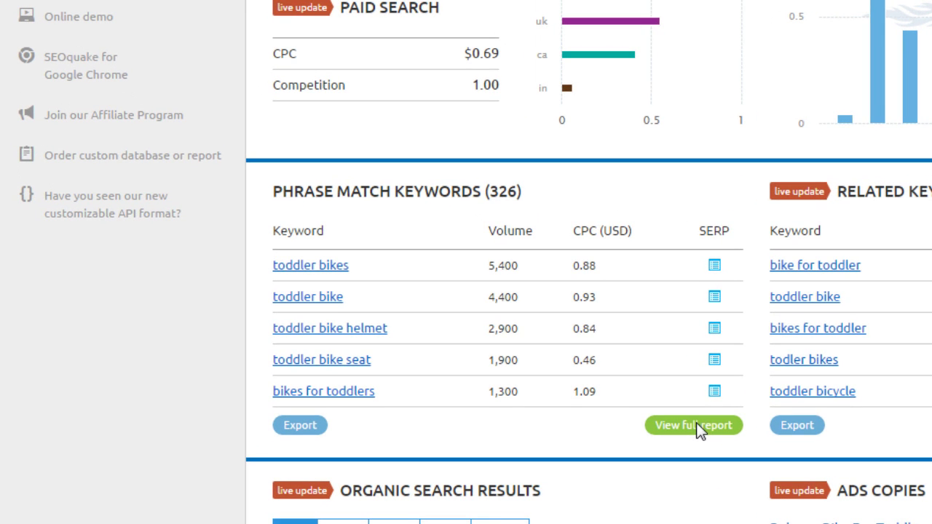
Open the full Phrase Match Keywords report and browse the toddler bike keywords
left_click(697, 424)
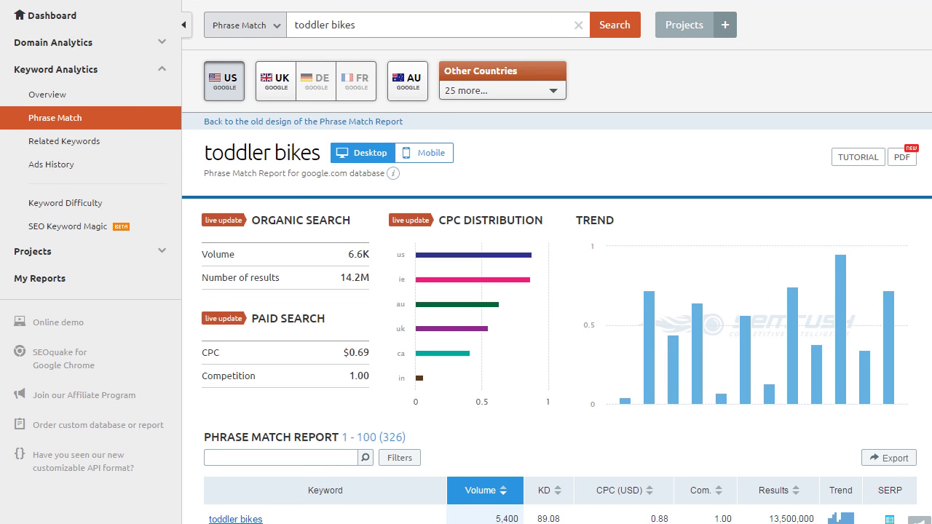
scroll(466, 262, "down", 4)
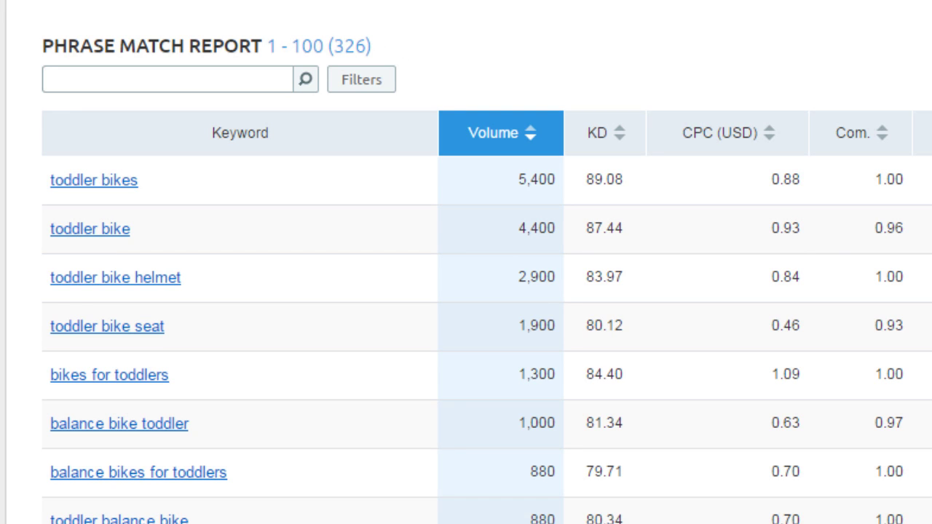
scroll(466, 277, "down", 10)
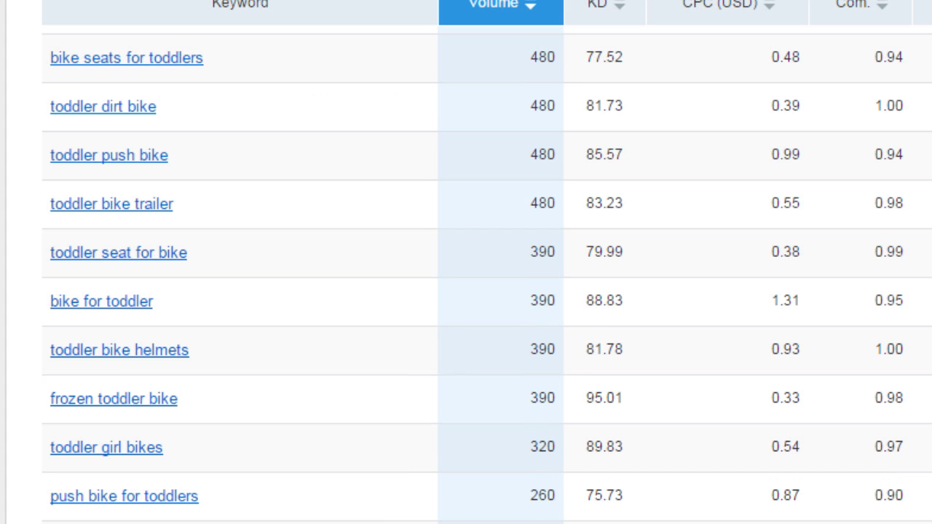
scroll(140, 457, "down", 3)
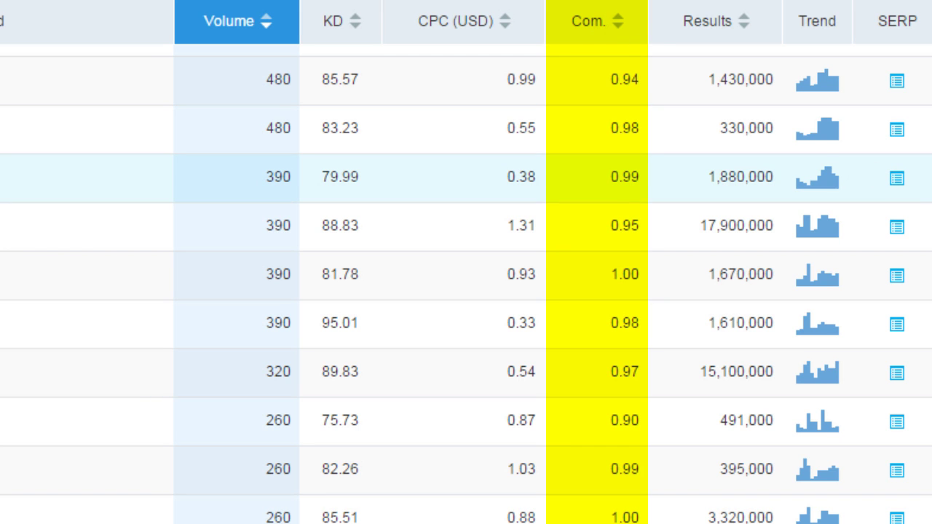
Scroll through the Phrase Match keyword table for toddler bikes
scroll(466, 284, "up", 3)
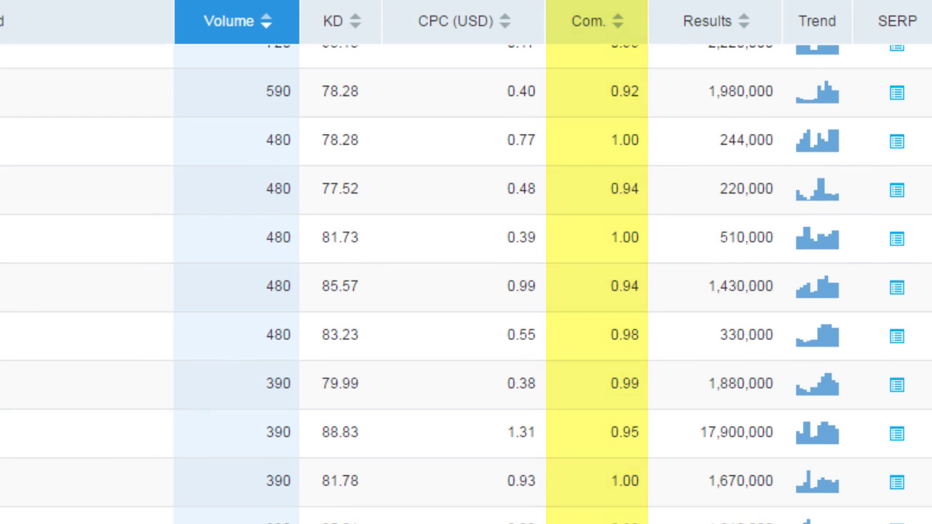
scroll(466, 284, "down", 4)
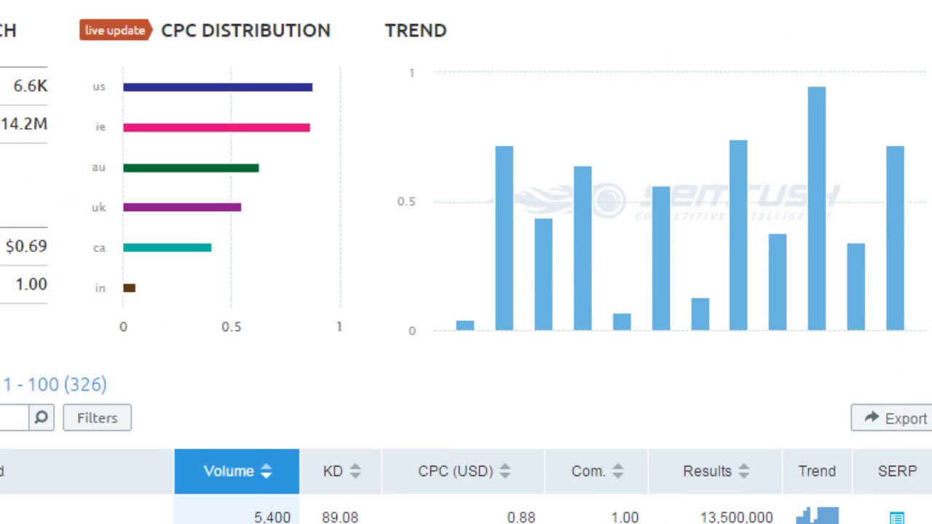
scroll(466, 292, "down", 5)
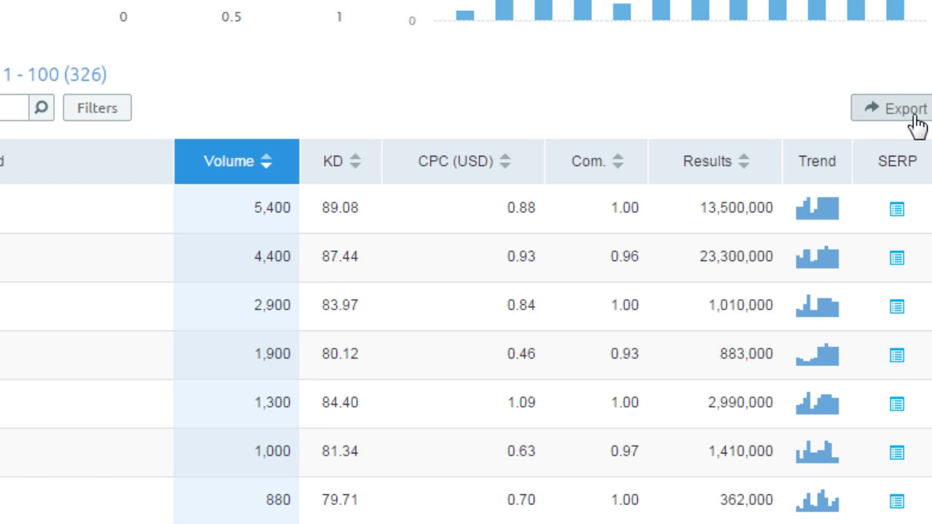
scroll(466, 291, "down", 10)
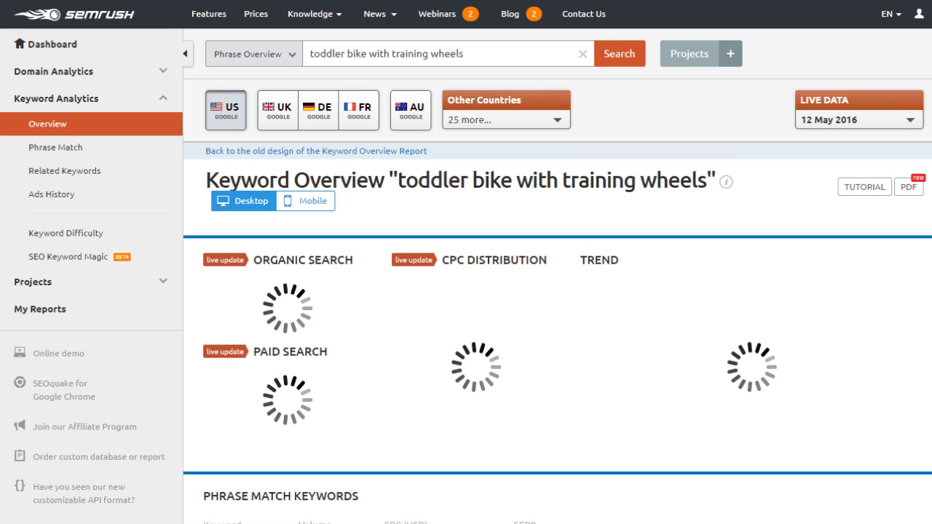
Open the full Related Keywords report for 'toddler bike with training wheels'
scroll(466, 291, "down", 2)
scroll(466, 291, "down", 2)
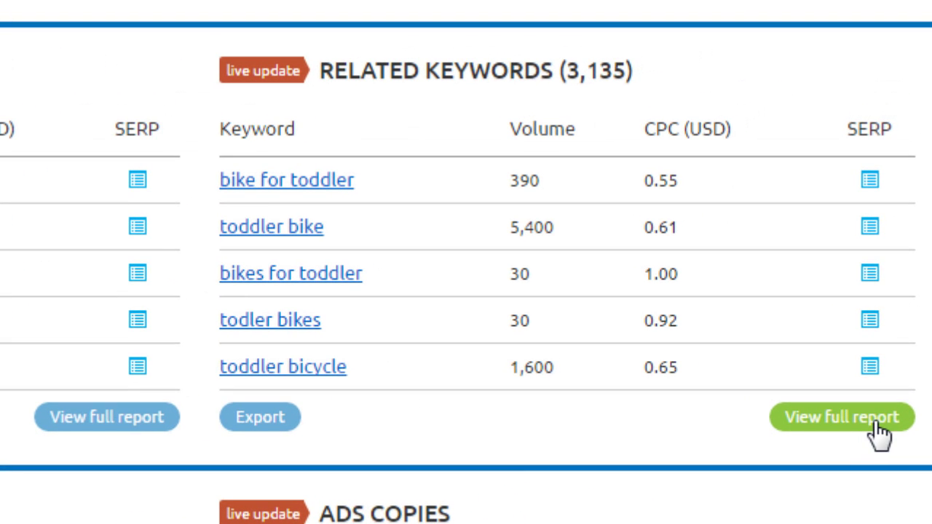
left_click(880, 430)
scroll(466, 291, "down", 5)
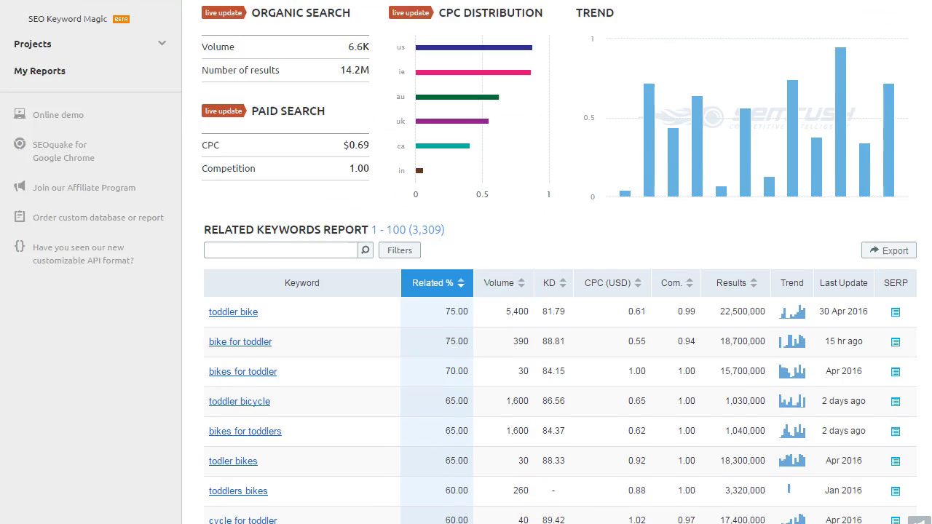
scroll(466, 292, "down", 2)
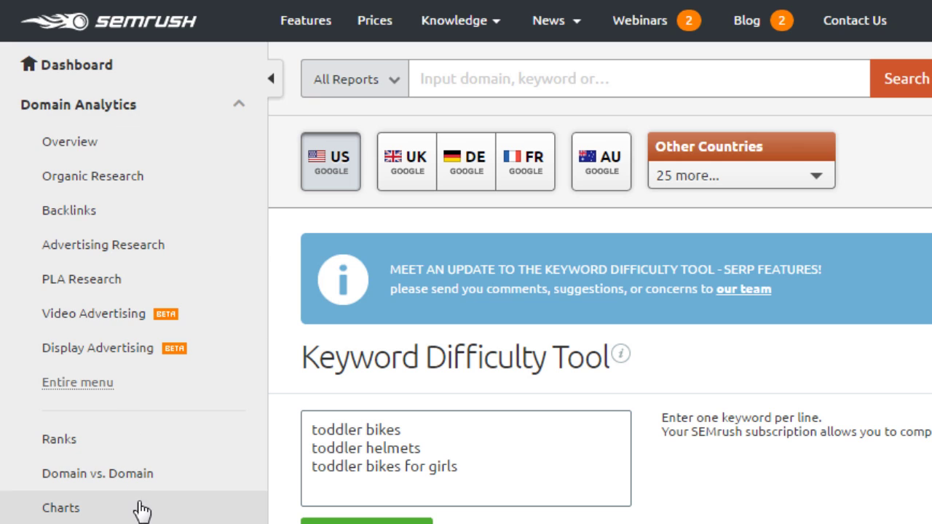
left_click(167, 458)
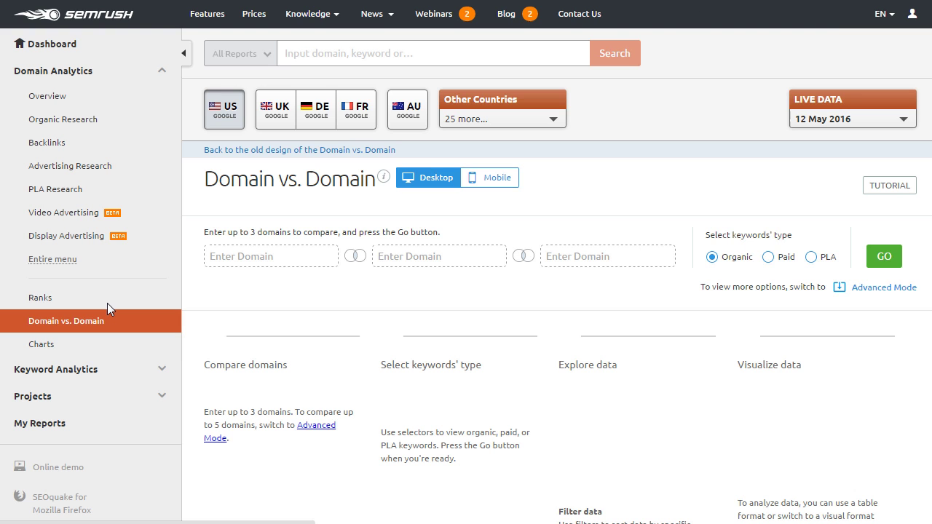
left_click(211, 265)
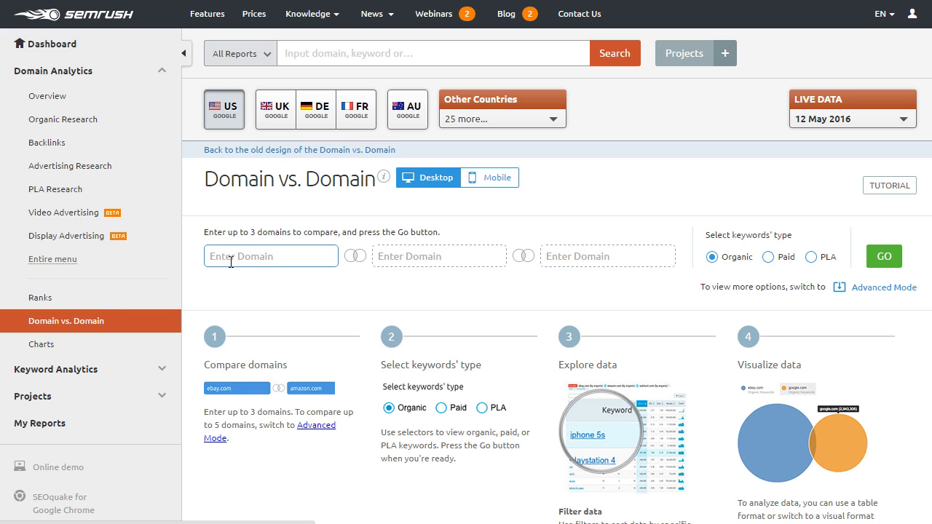
type("huffin")
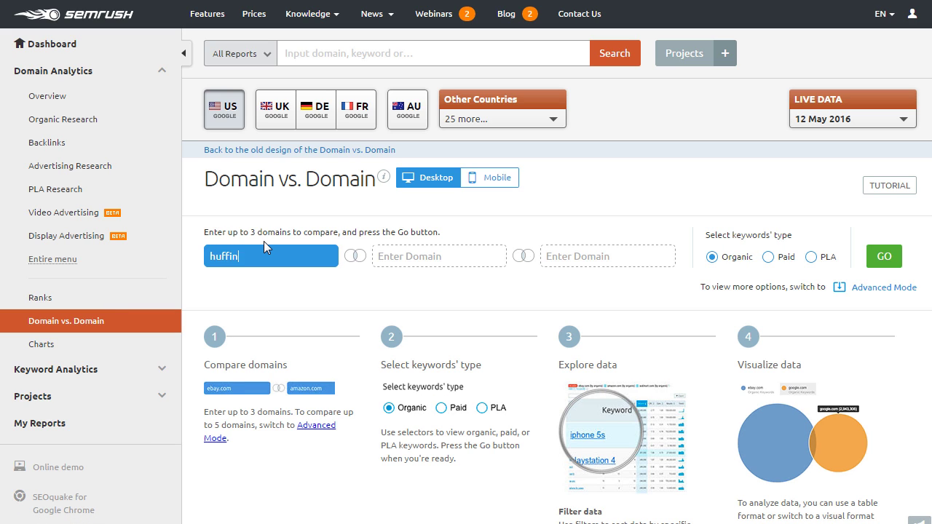
type("gtonpost.com")
key("Tab")
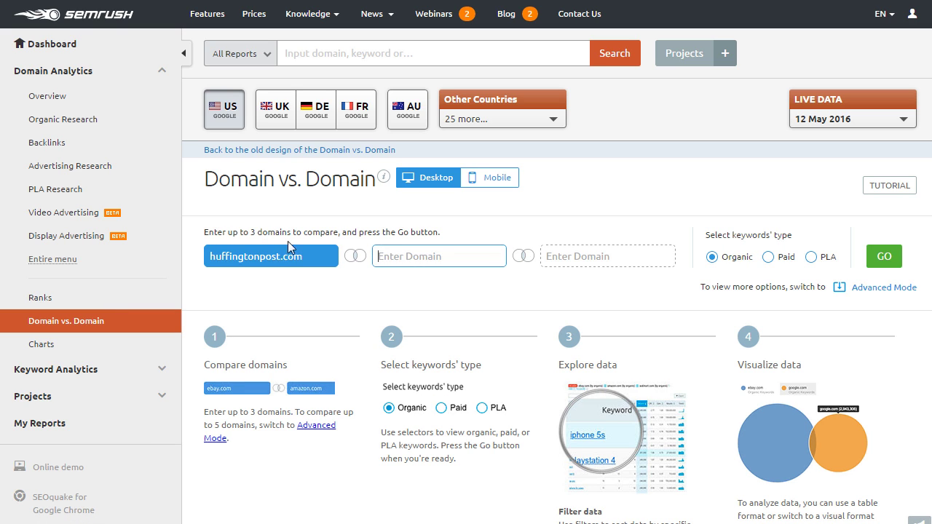
type("www.dailymail.co.uk")
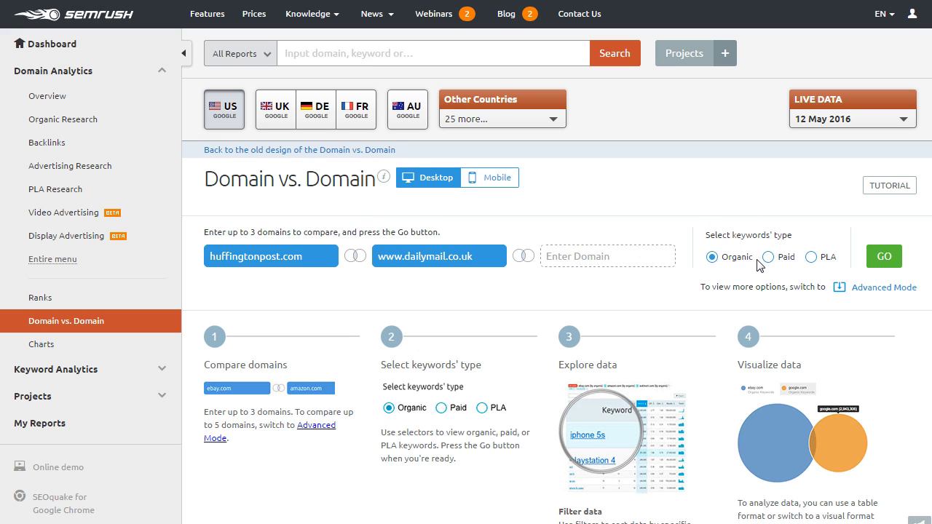
left_click(882, 260)
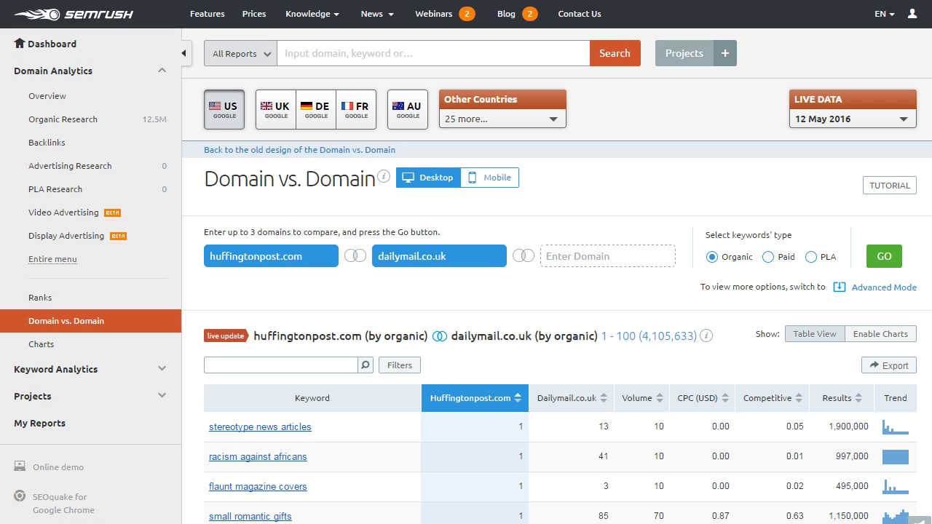
scroll(466, 291, "down", 6)
scroll(466, 292, "up", 3)
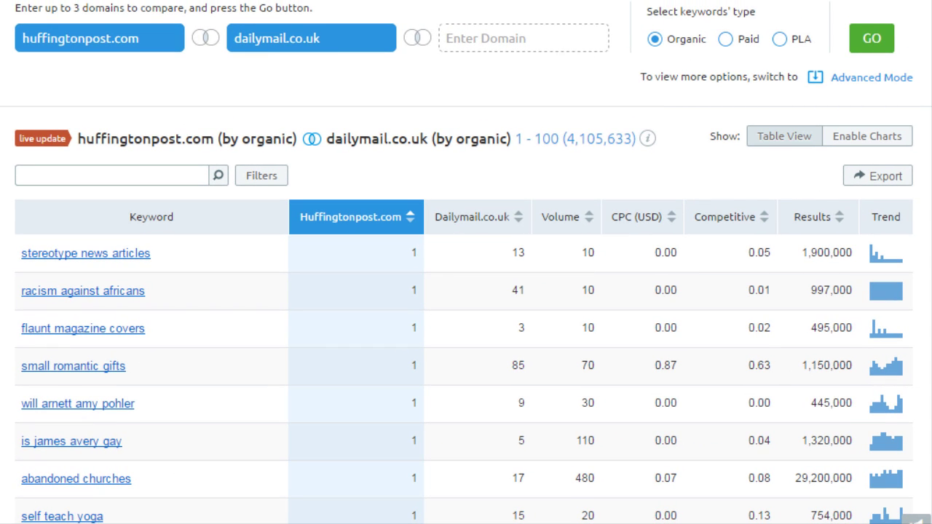
Display the huffingtonpost.com vs dailymail.co.uk keyword overlap as a Venn chart and inspect both circles
left_click(865, 144)
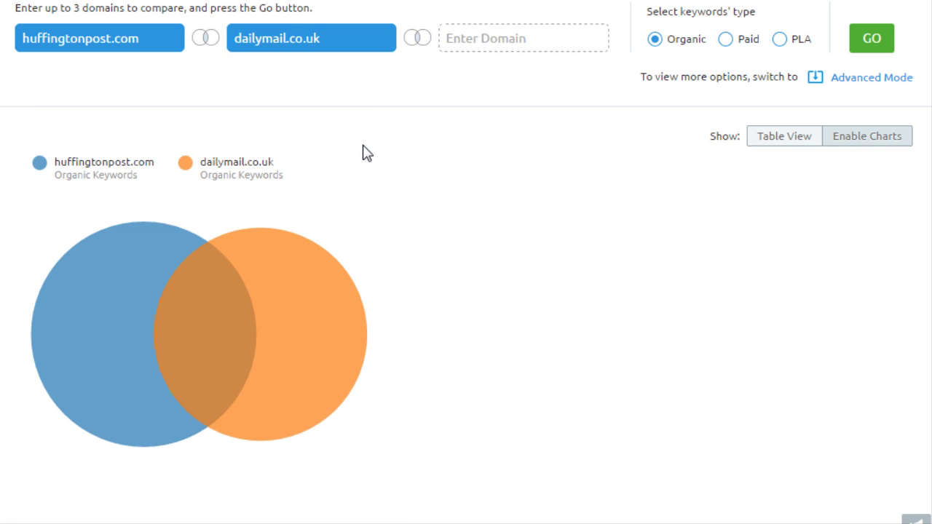
mouse_move(205, 348)
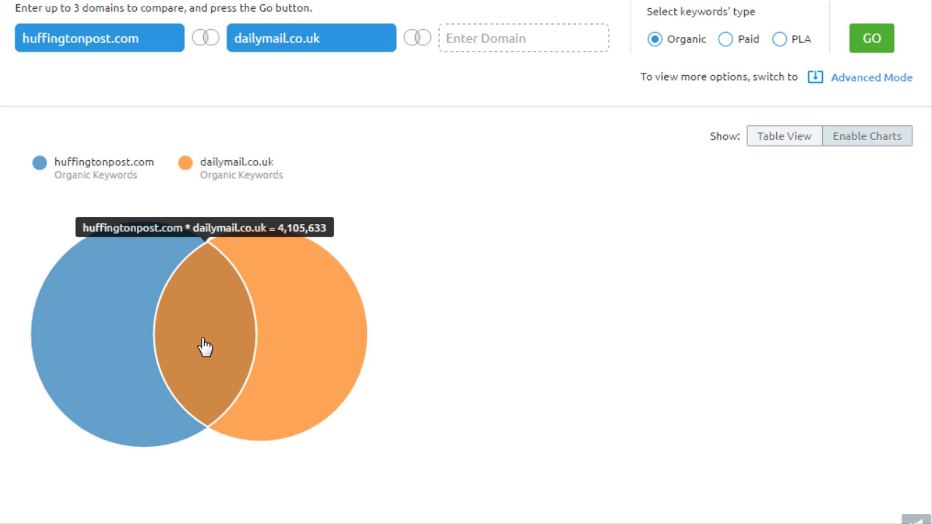
mouse_move(324, 327)
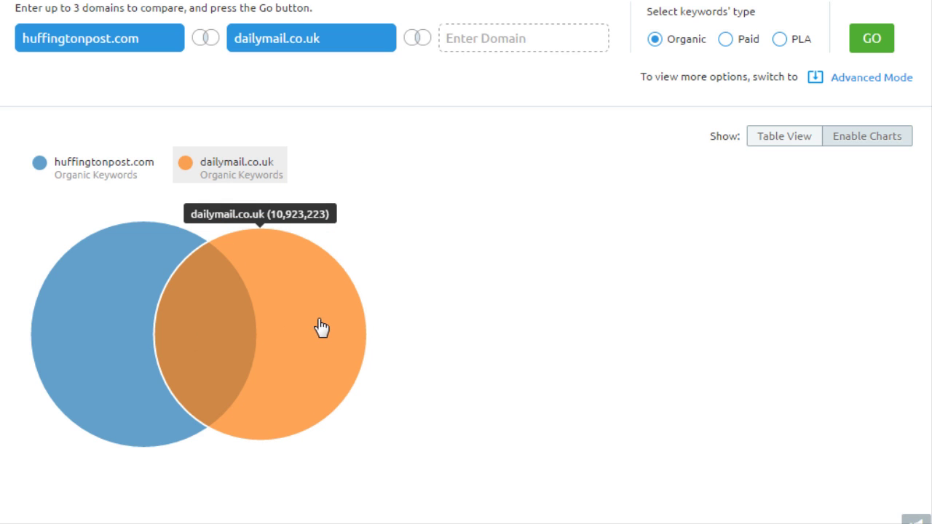
mouse_move(215, 318)
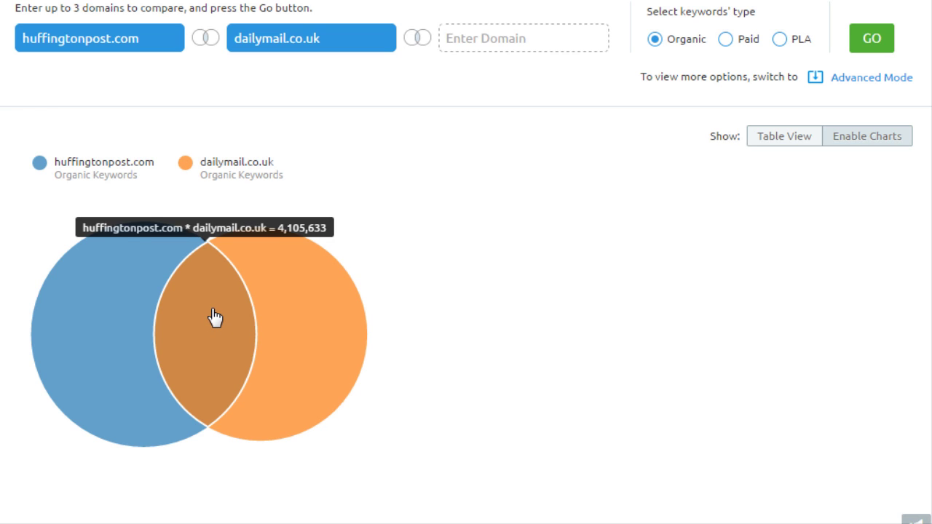
mouse_move(298, 316)
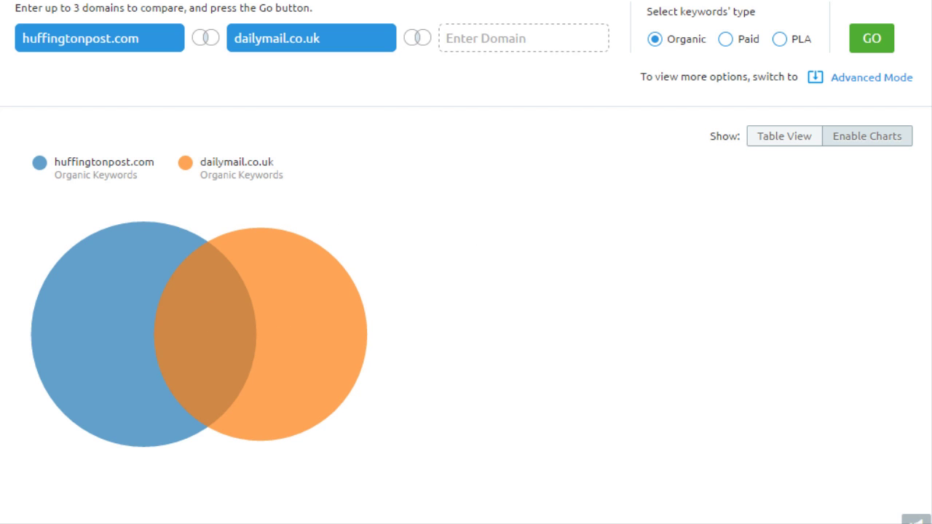
scroll(788, 178, "down", 3)
scroll(789, 178, "up", 5)
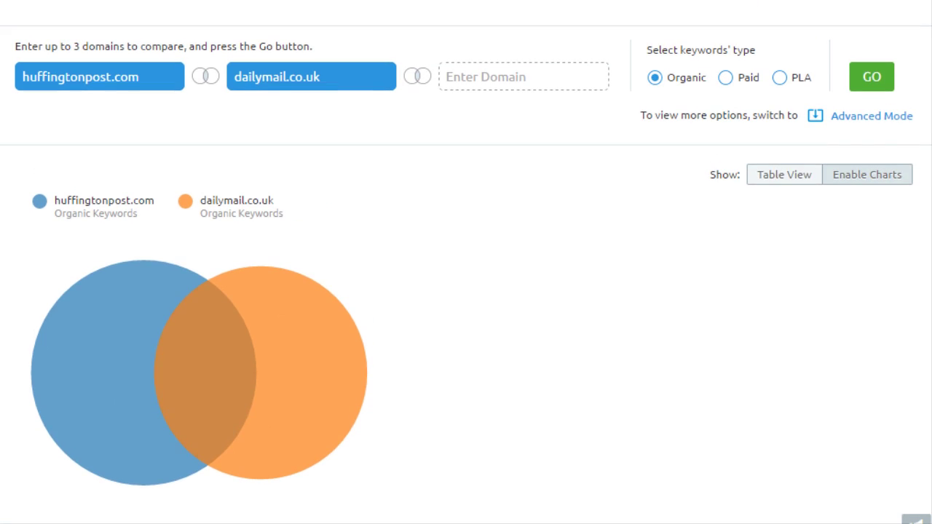
Return to the comparison table and sort it by dailymail.co.uk position
left_click(786, 175)
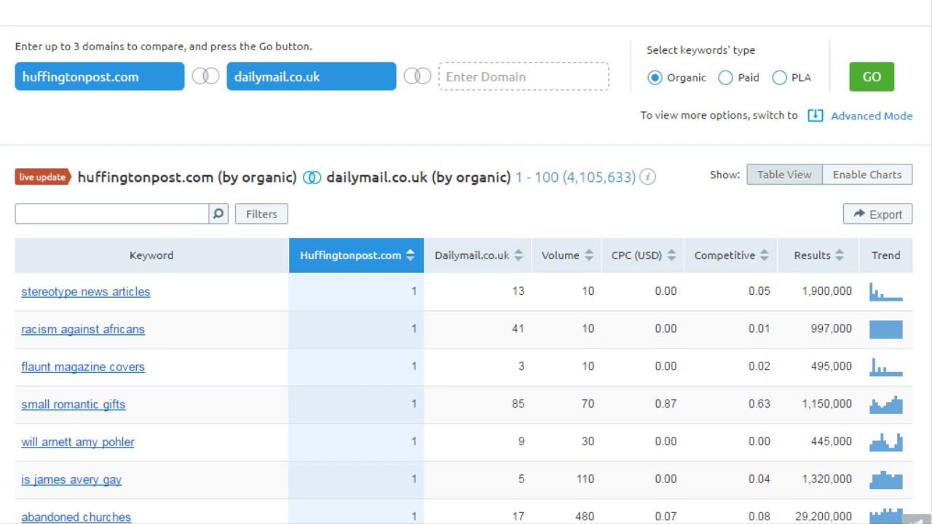
scroll(628, 218, "down", 2)
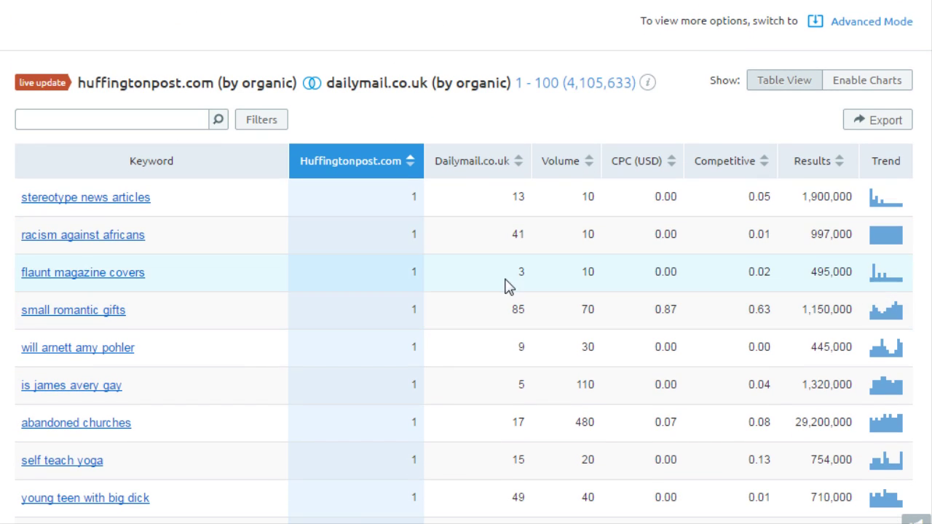
mouse_move(415, 166)
mouse_move(520, 173)
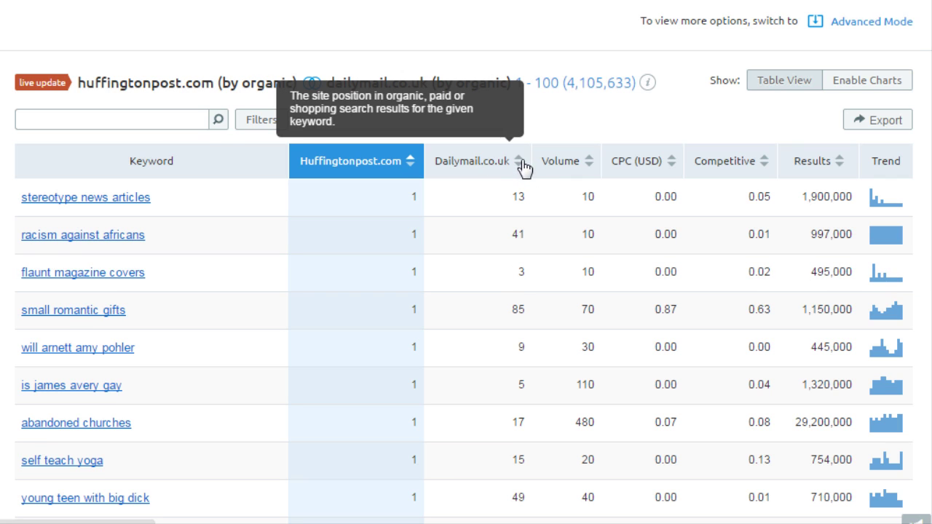
left_click(523, 166)
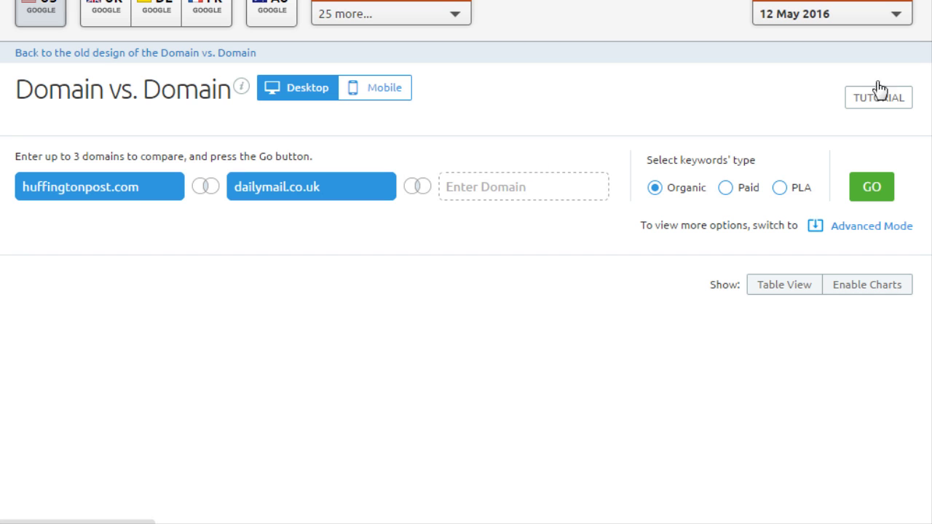
left_click_drag(931, 73, 931, 166)
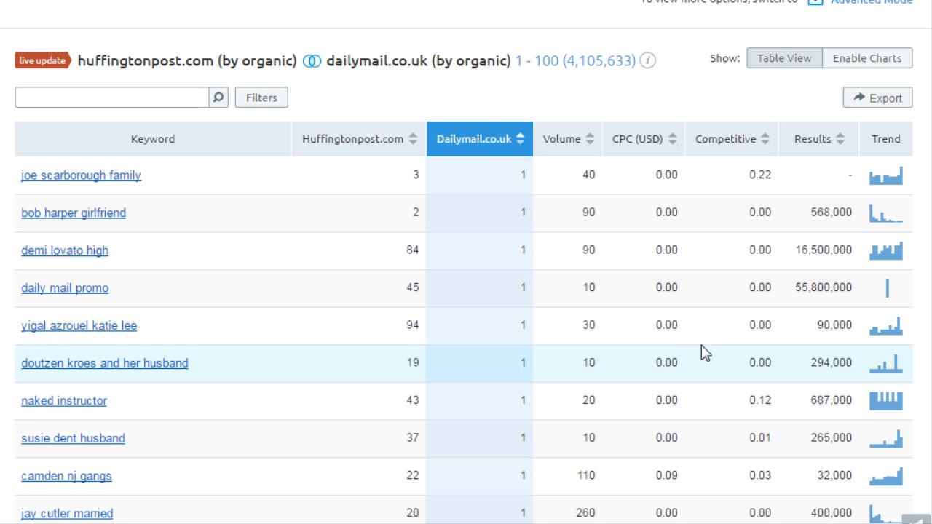
Sort the shared keywords by huffingtonpost.com position
scroll(466, 292, "down", 3)
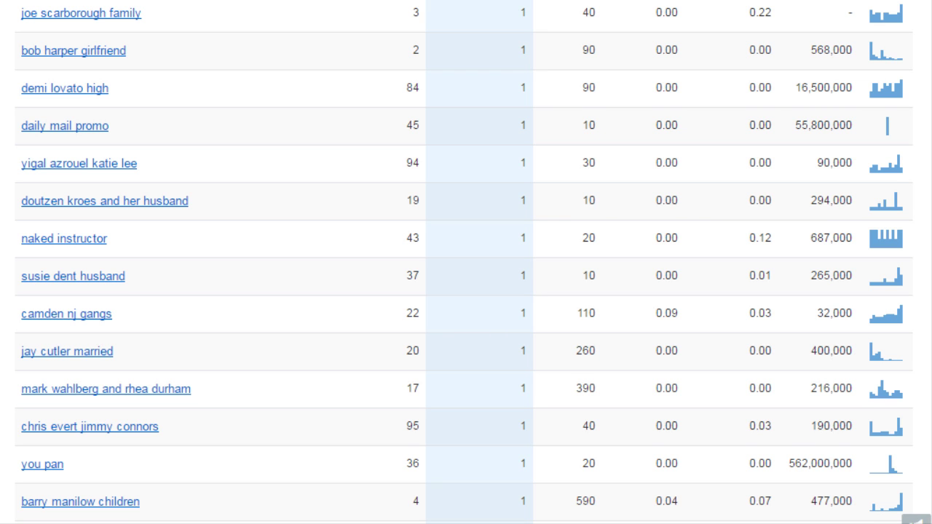
scroll(467, 292, "down", 4)
scroll(466, 292, "up", 8)
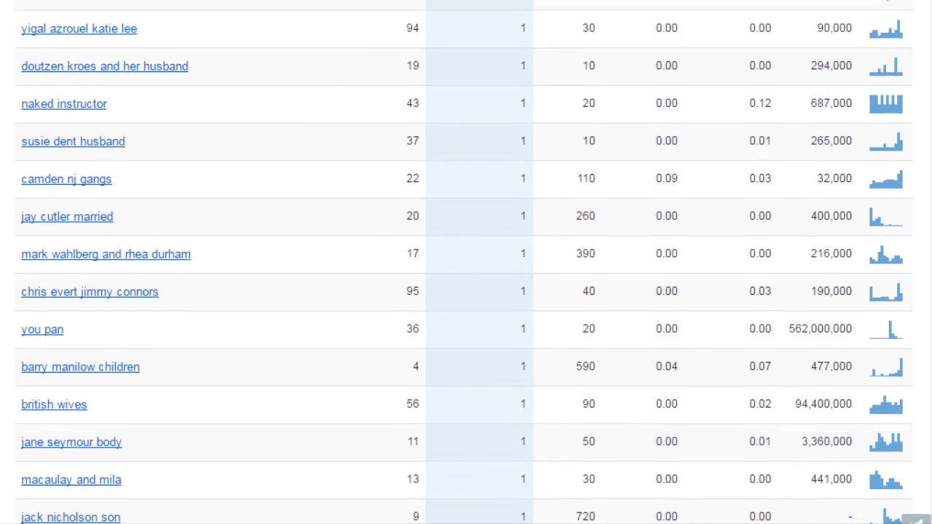
mouse_move(386, 372)
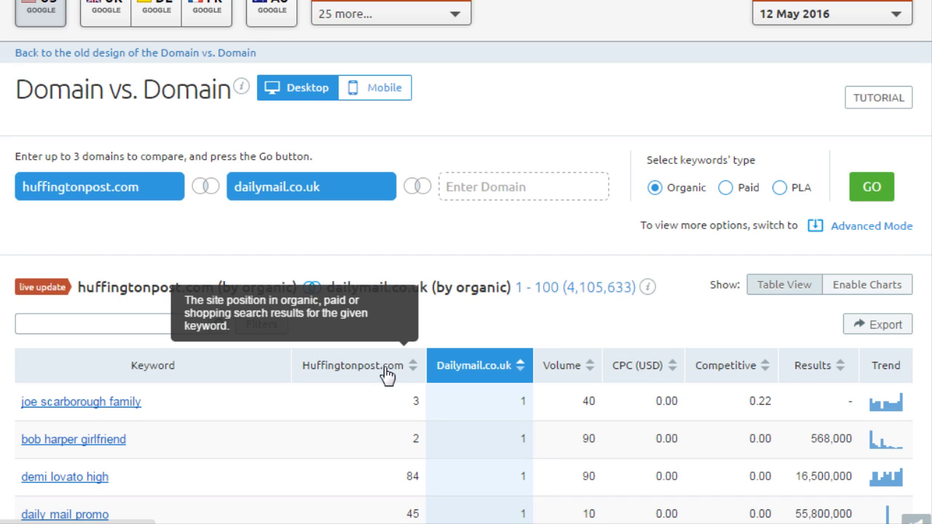
left_click(386, 373)
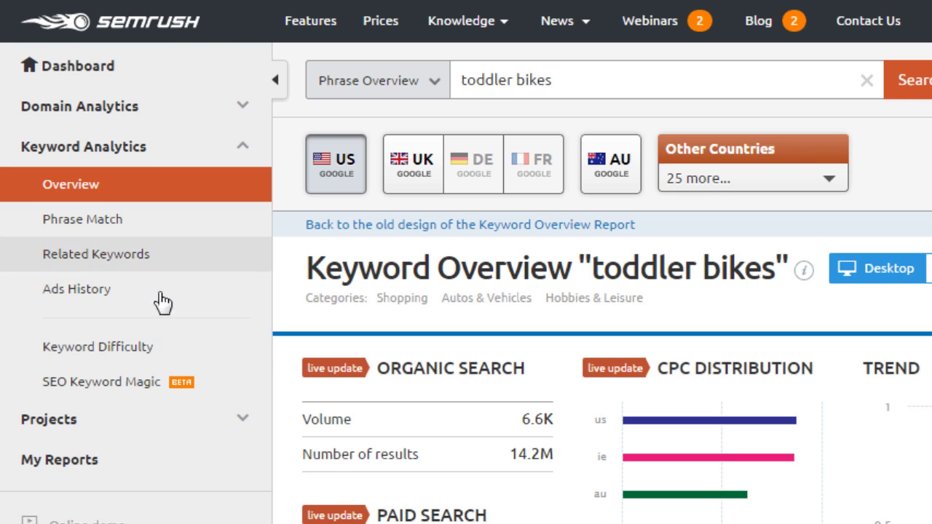
Run SEO Keyword Magic for 'toddler bikes' and review the 349 keyword results
left_click(145, 390)
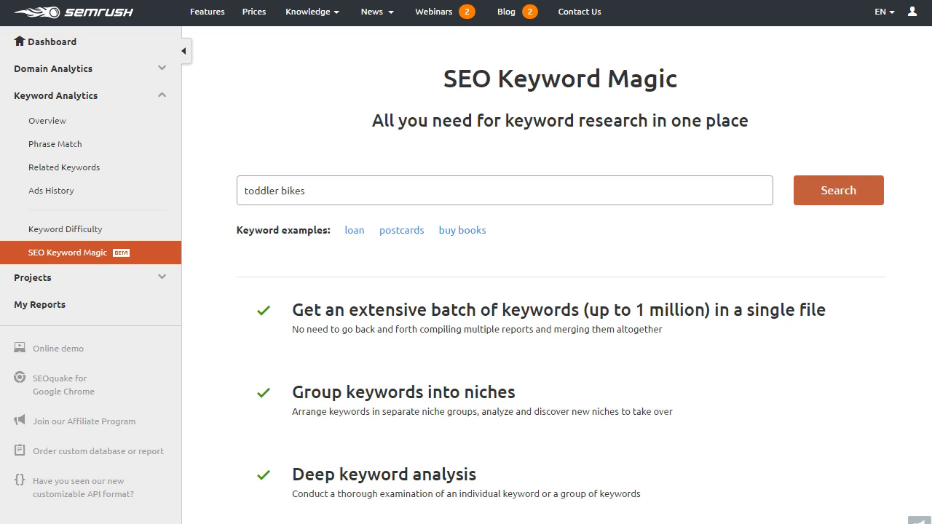
left_click(874, 199)
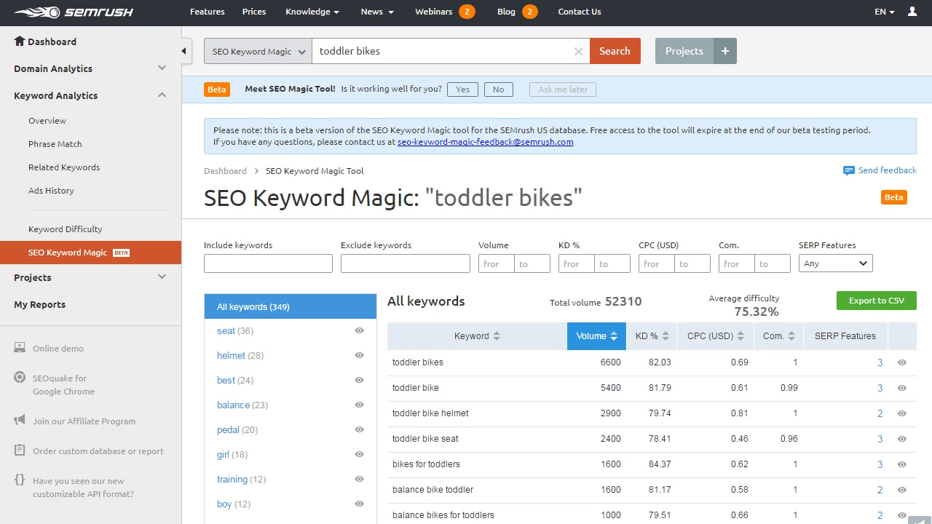
scroll(557, 328, "down", 3)
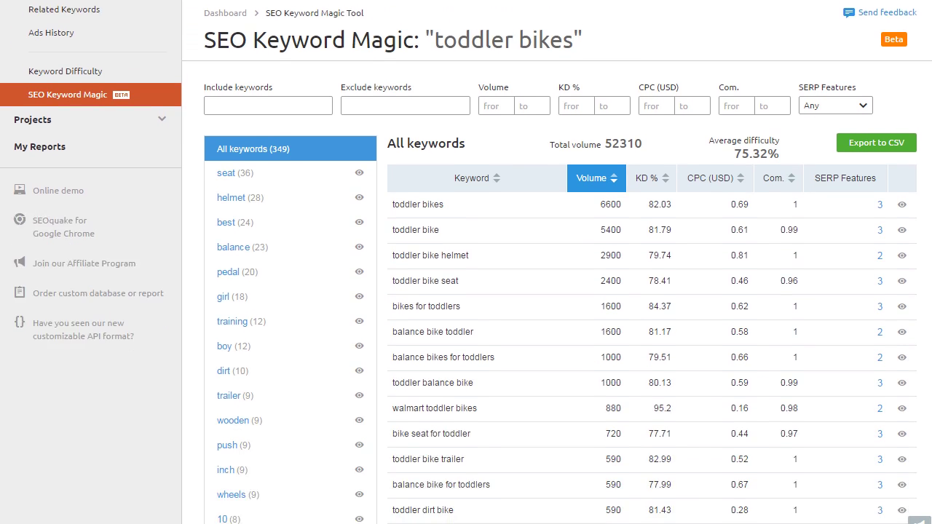
scroll(557, 328, "down", 2)
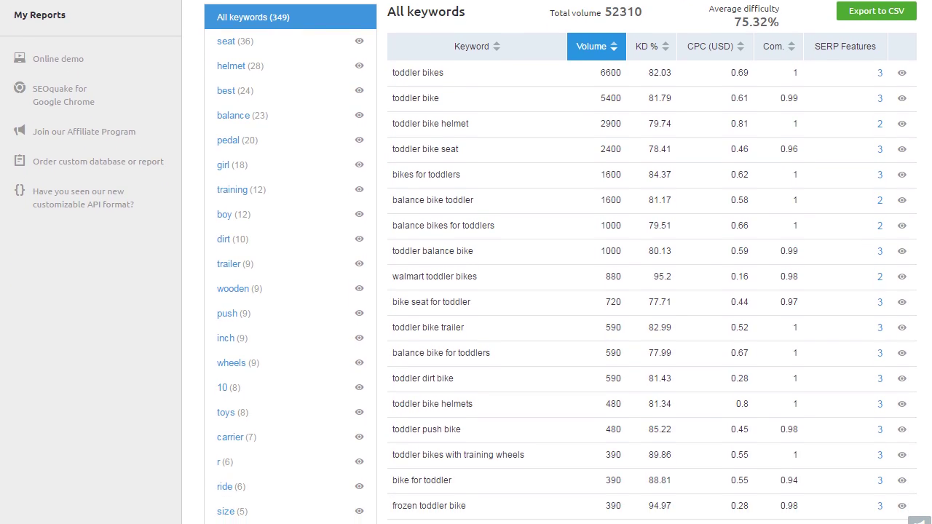
scroll(313, 219, "up", 5)
Filter the keyword ideas to include 'bikes' and exclude 'helmet'
left_click(314, 218)
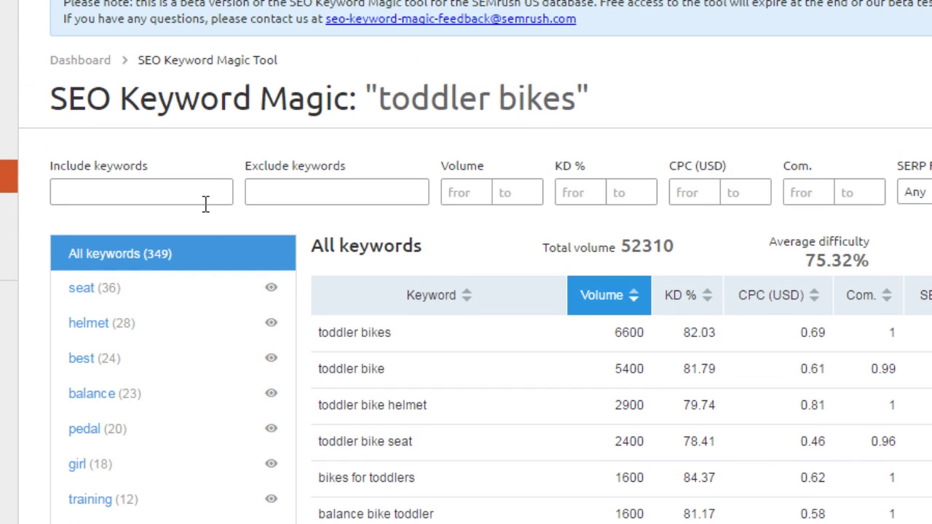
type("t")
key("BackSpace")
type("bikes,")
key("Tab")
type("helmet")
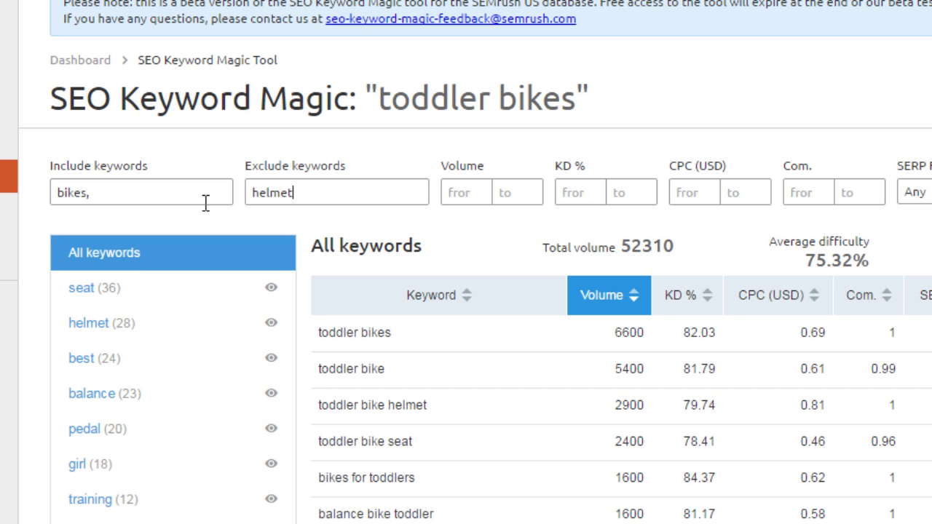
type(",")
key("Tab")
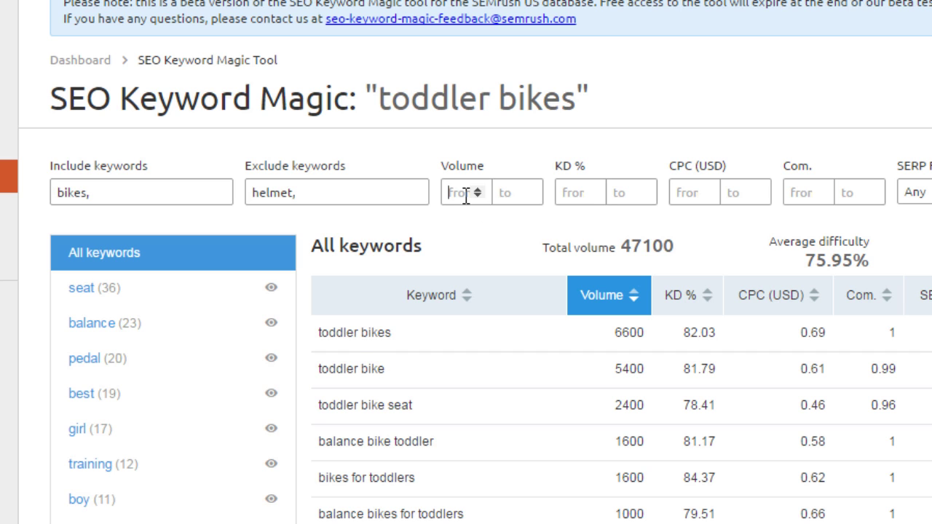
Enter 100 in the search volume range filter
type("0")
key("Tab")
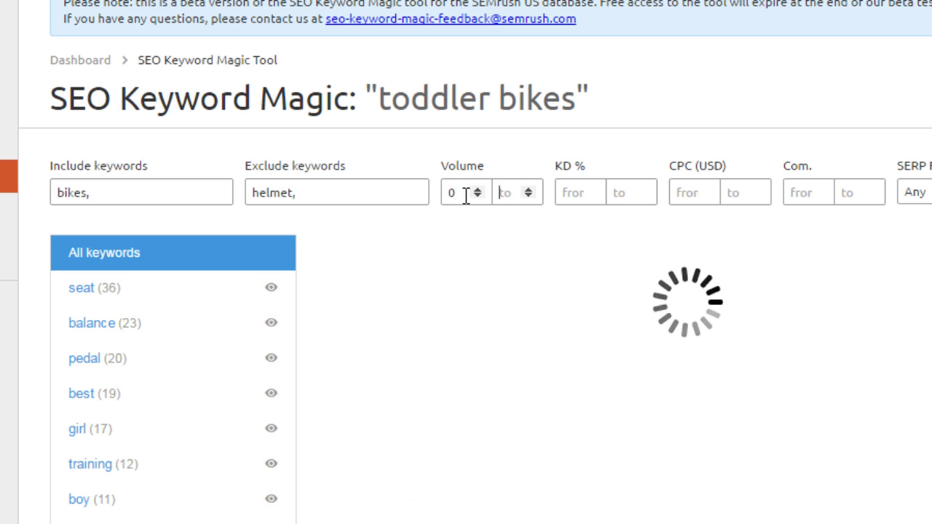
double_click(466, 194)
type("100")
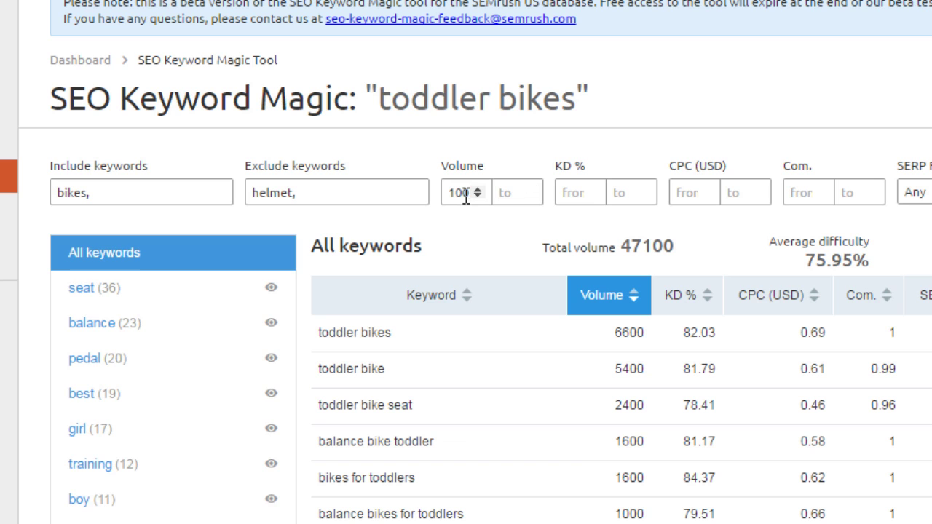
key("Tab")
type("100")
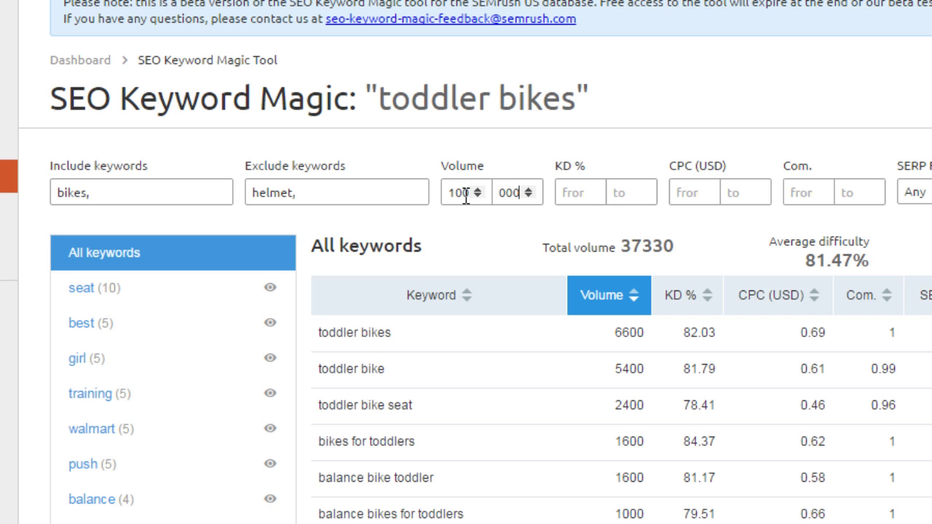
key("Tab")
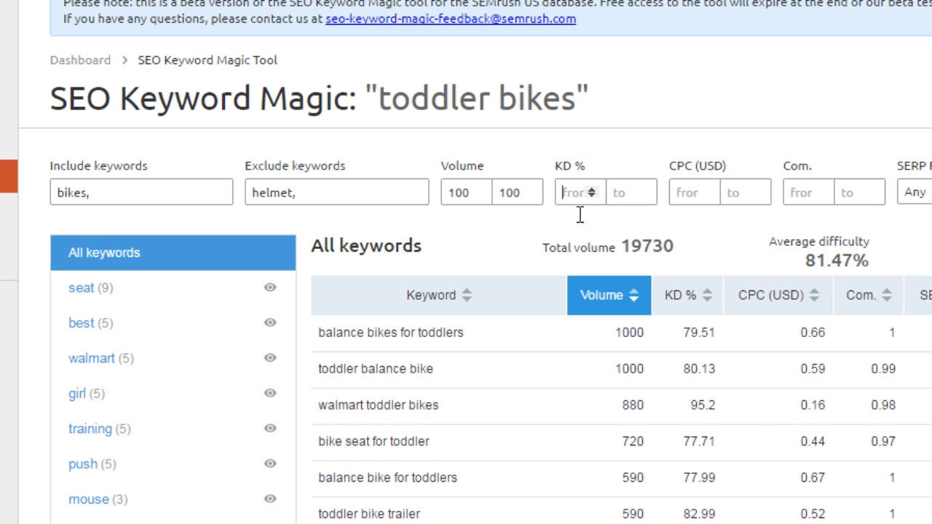
Set the KD % range to 20–85 and scroll through the filtered keywords
type("20")
key("Tab")
type("85")
key("Return")
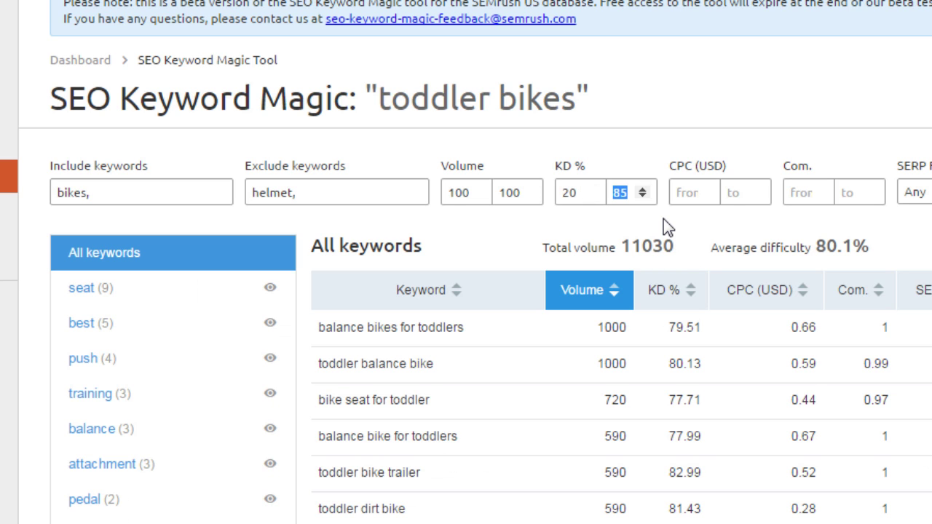
scroll(663, 219, "down", 10)
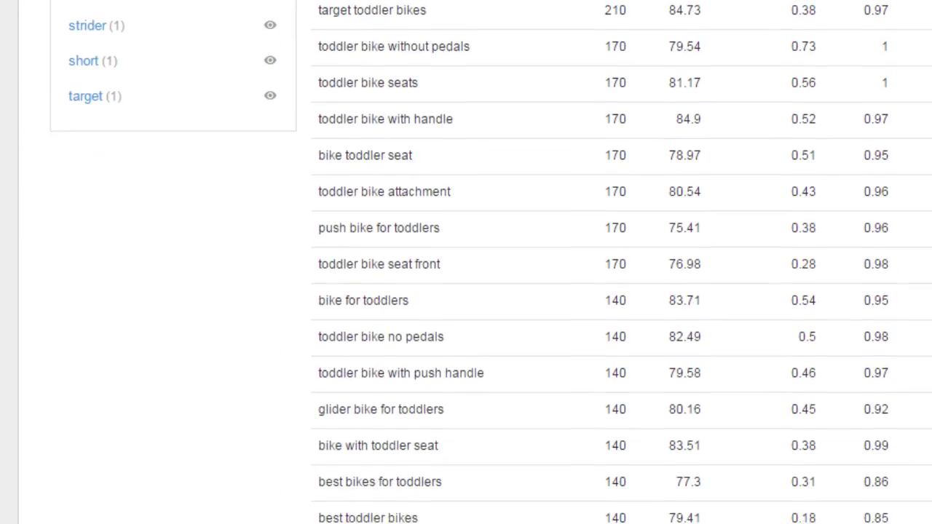
scroll(719, 251, "down", 5)
scroll(719, 251, "up", 18)
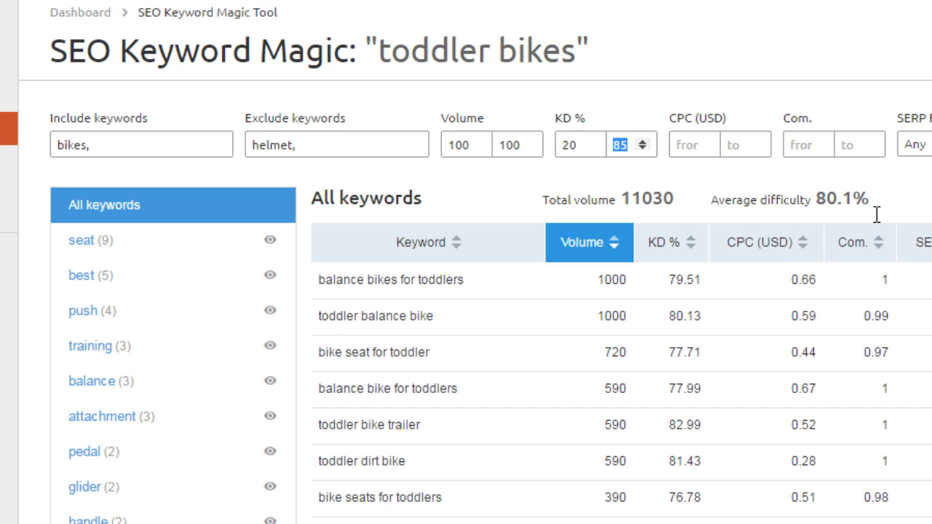
scroll(877, 215, "up", 1)
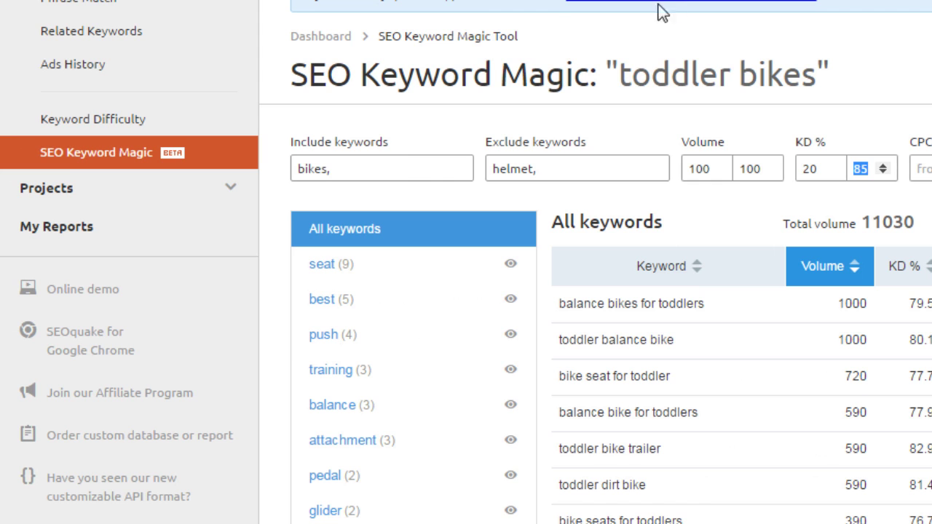
Compare keyword difficulty for toddler bikes, toddler helmets and toddler bikes for girls
left_click(182, 129)
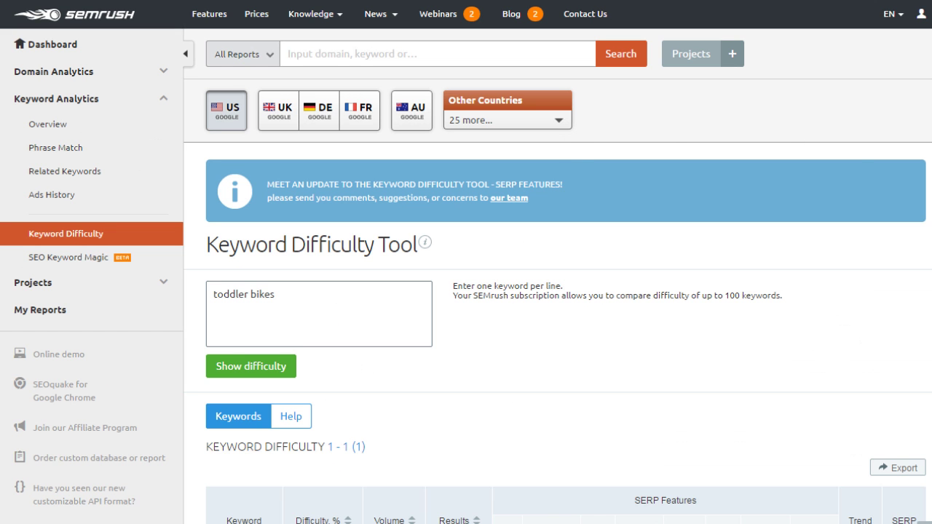
scroll(922, 194, "down", 2)
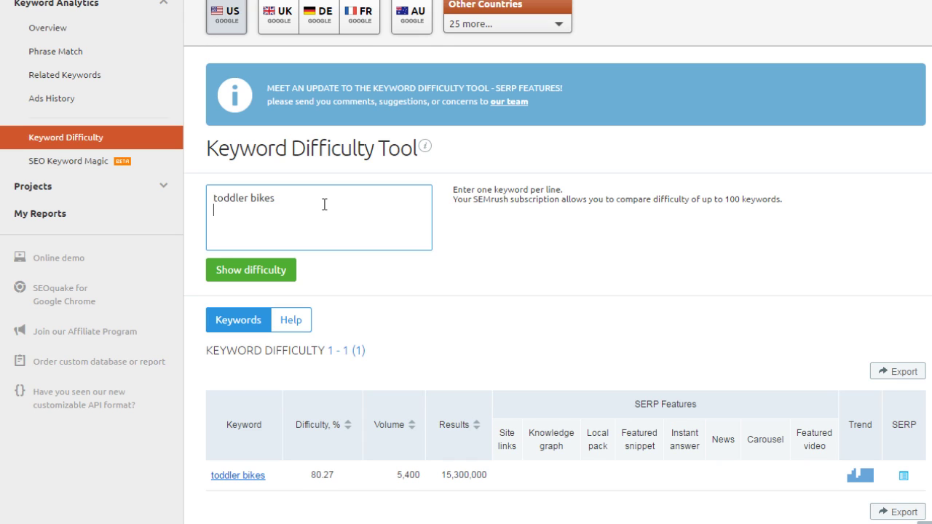
type("toddler helme")
type("ts ")
type("toddler bikes")
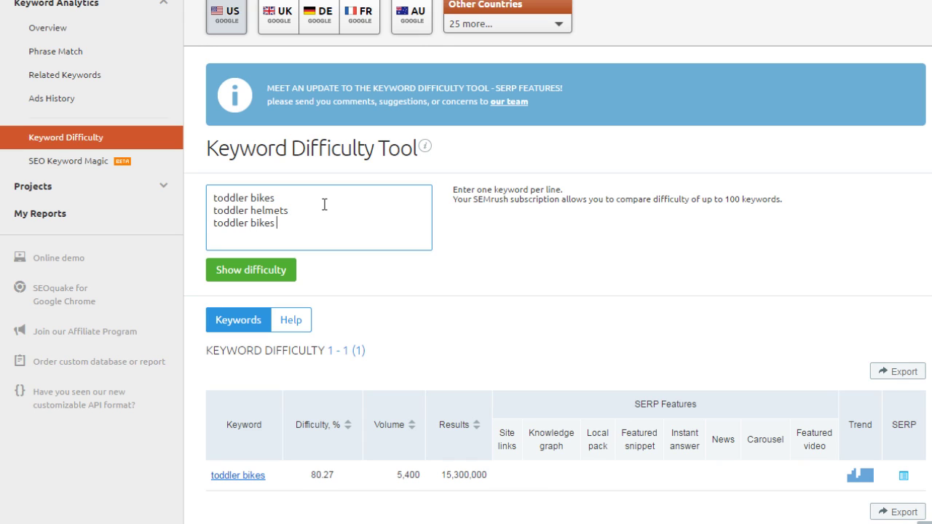
type(" for girls")
left_click(277, 269)
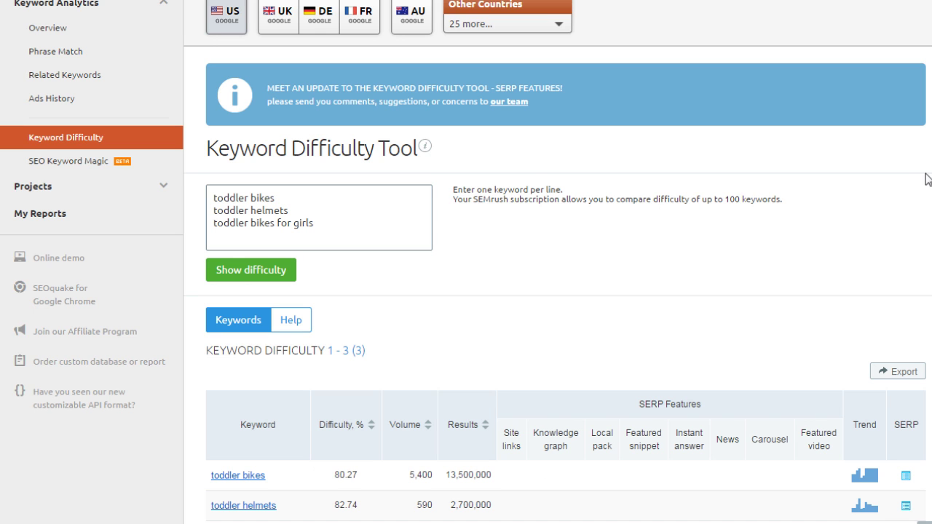
scroll(467, 292, "down", 2)
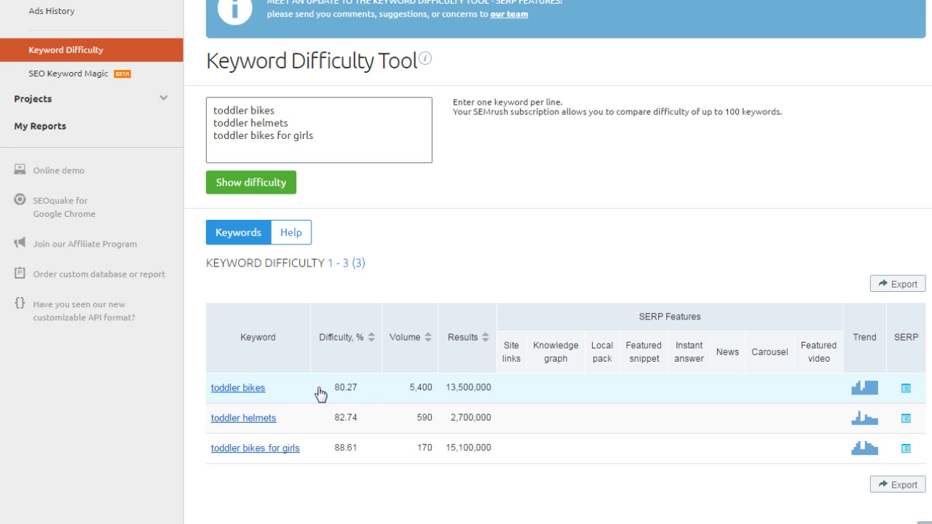
mouse_move(376, 339)
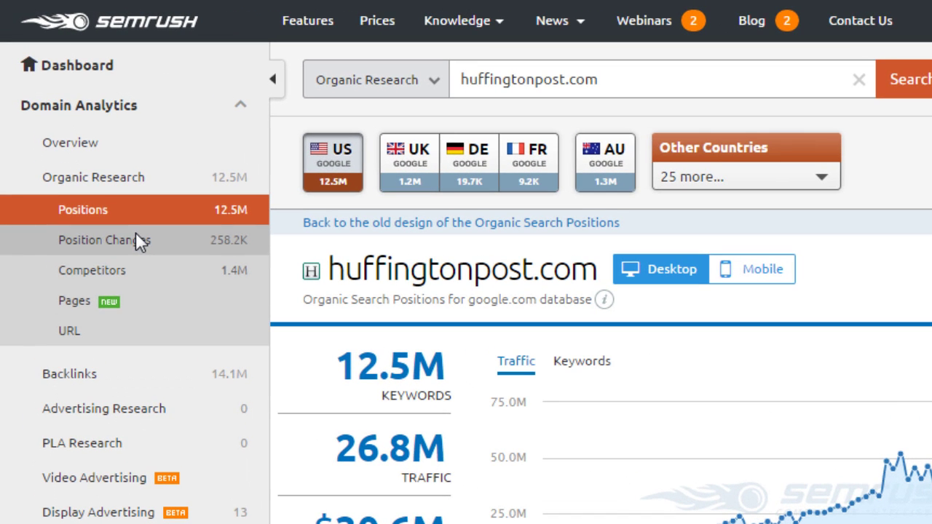
Open huffingtonpost.com's Position Changes report and browse the 258,154 new keywords, led by 'huffington'
left_click(136, 233)
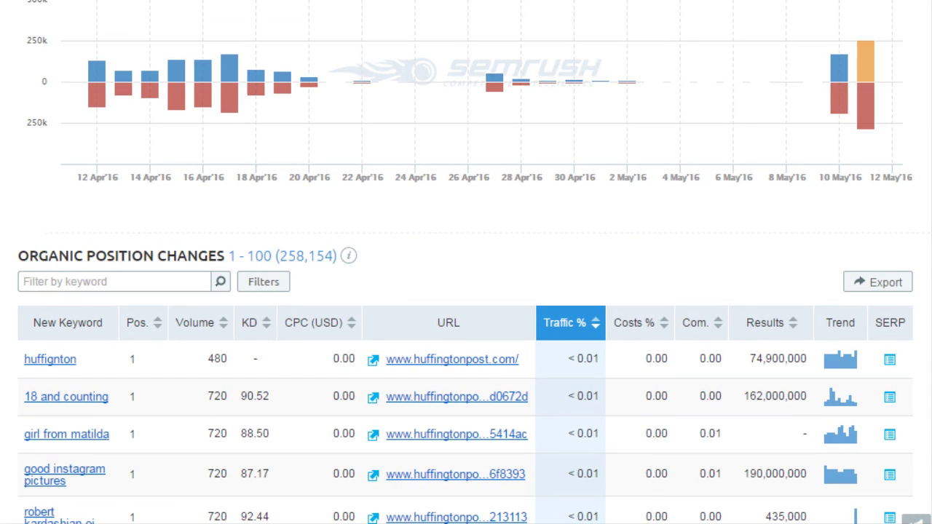
scroll(466, 263, "down", 4)
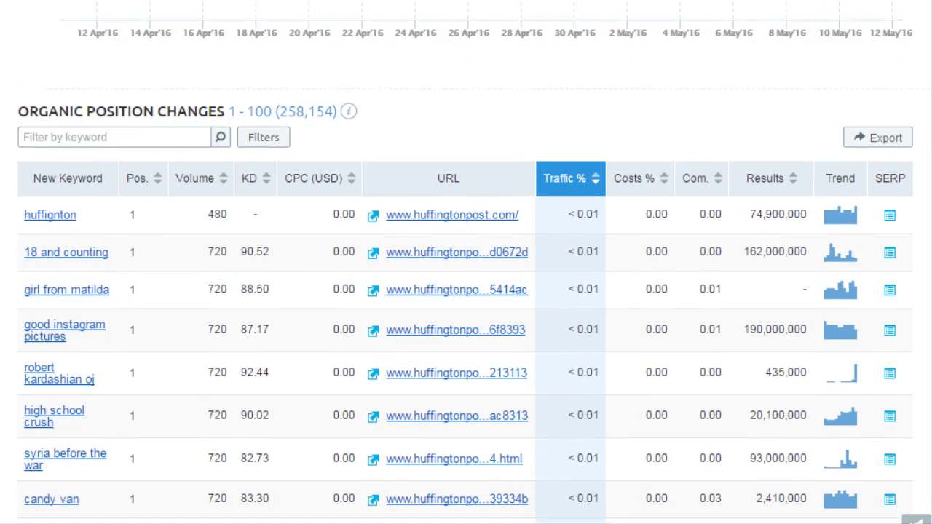
scroll(467, 262, "down", 3)
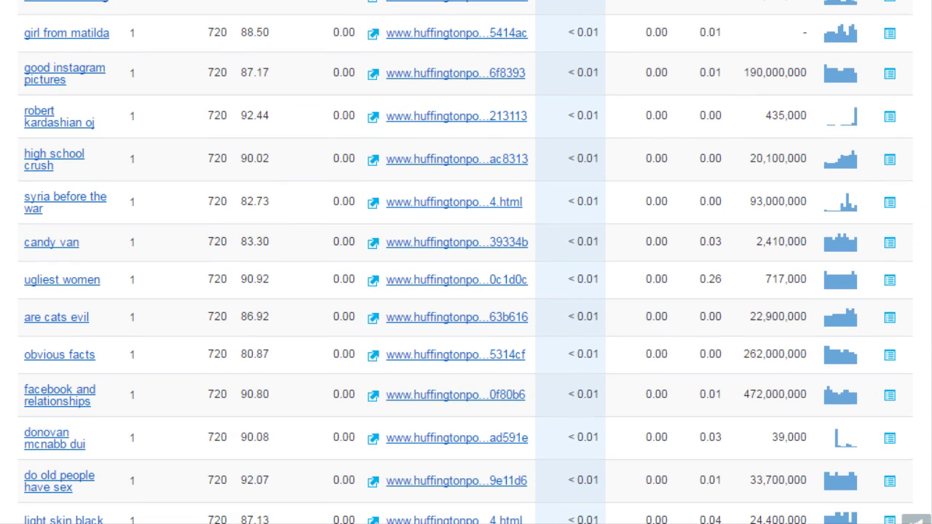
scroll(466, 262, "down", 1)
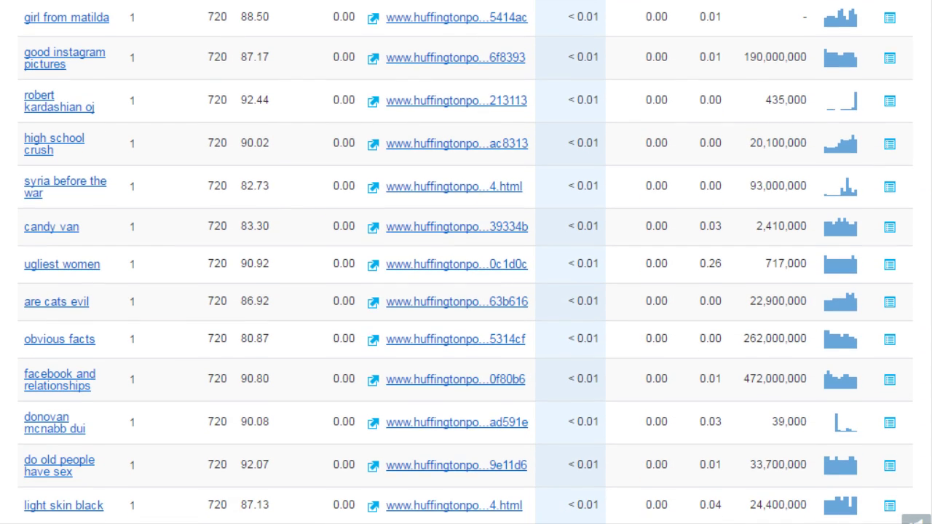
scroll(466, 262, "down", 1)
scroll(466, 263, "up", 6)
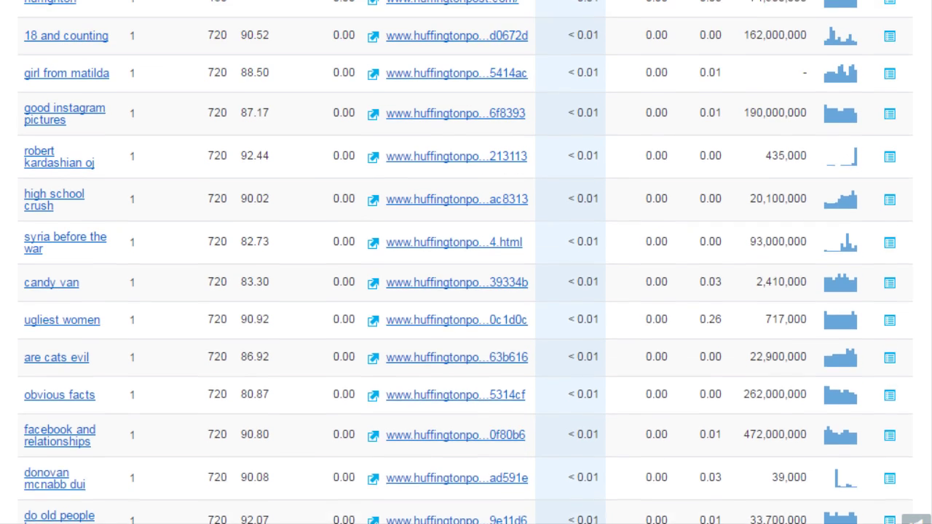
scroll(332, 41, "up", 5)
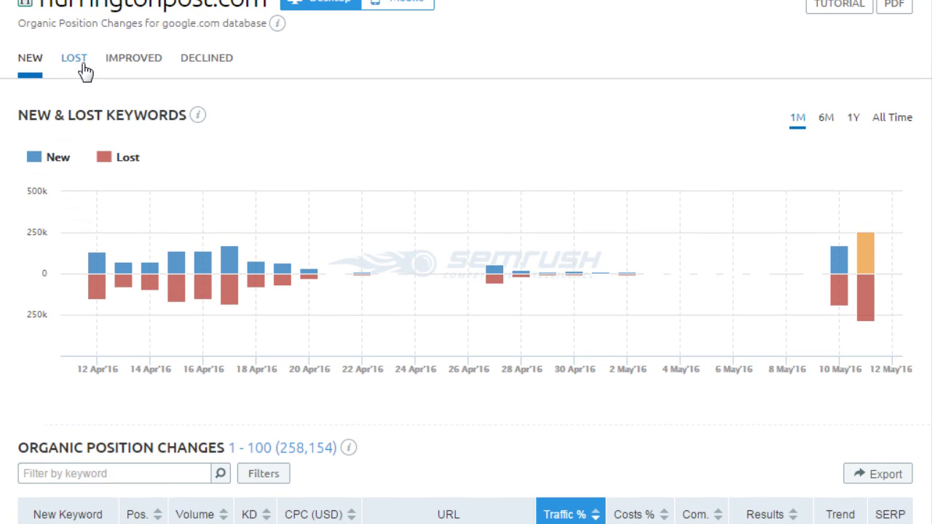
Sort huffingtonpost.com's improved keywords by position difference, then review its 223,719 declined keywords
left_click(136, 73)
scroll(239, 277, "down", 5)
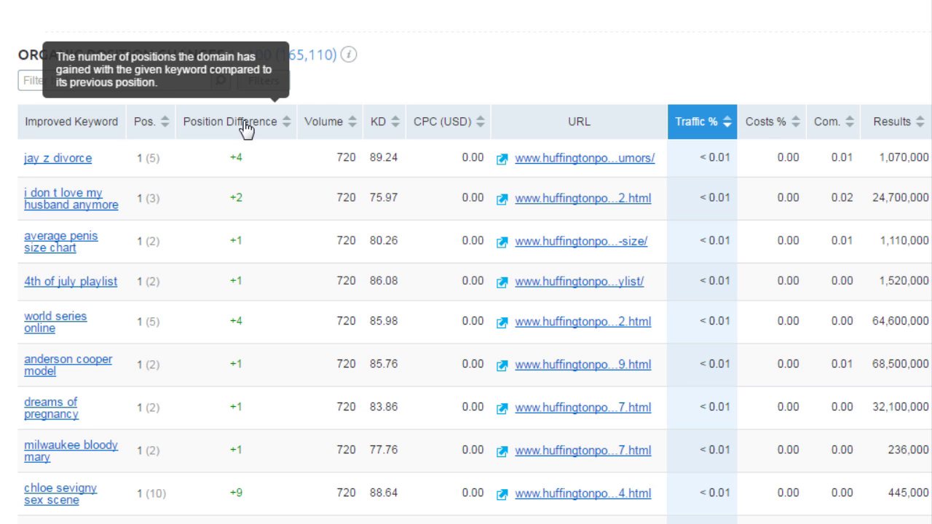
left_click(247, 128)
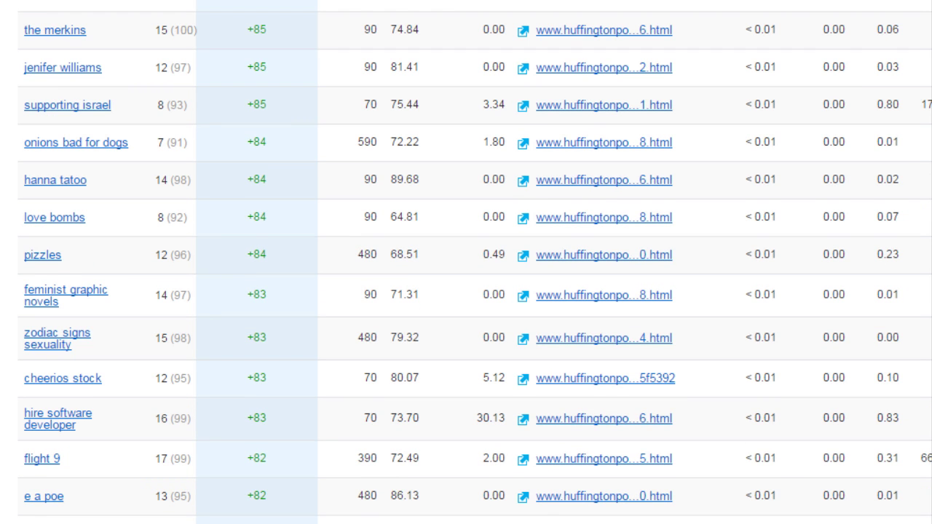
scroll(466, 262, "up", 10)
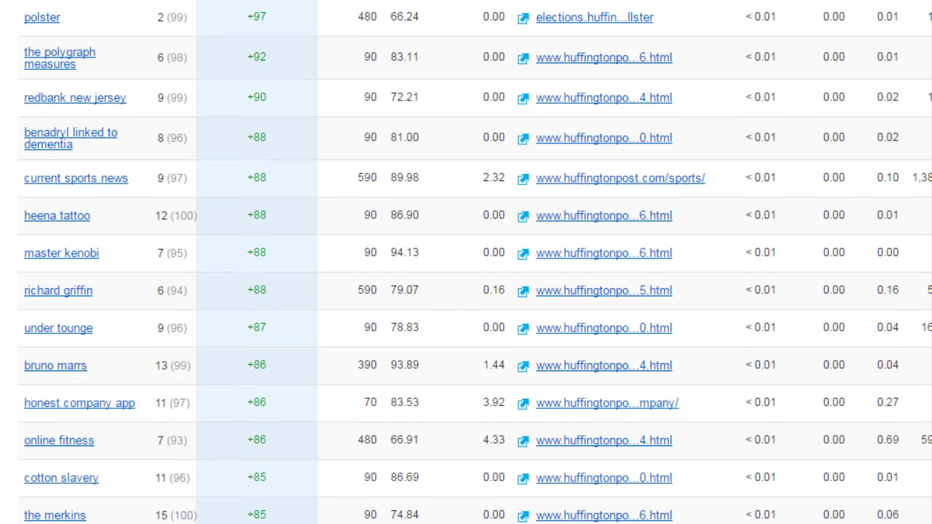
scroll(729, 29, "up", 1)
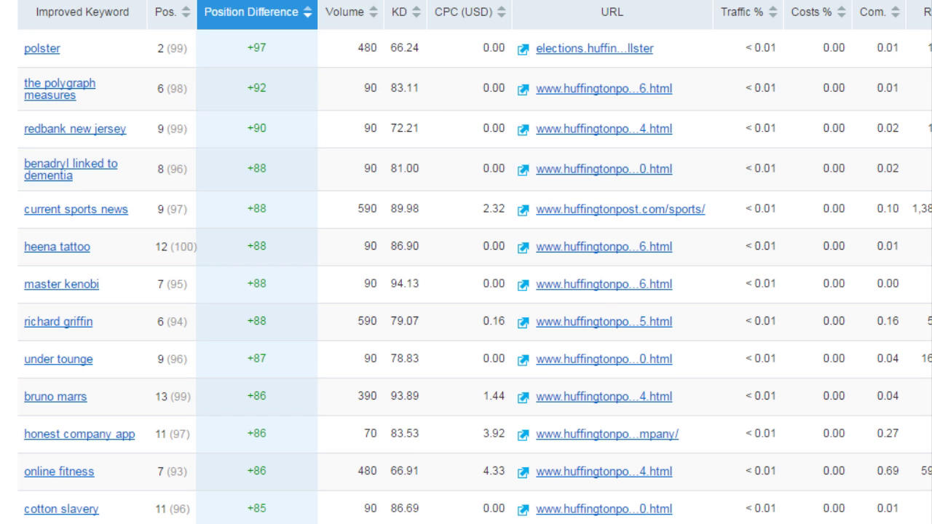
scroll(419, 6, "up", 3)
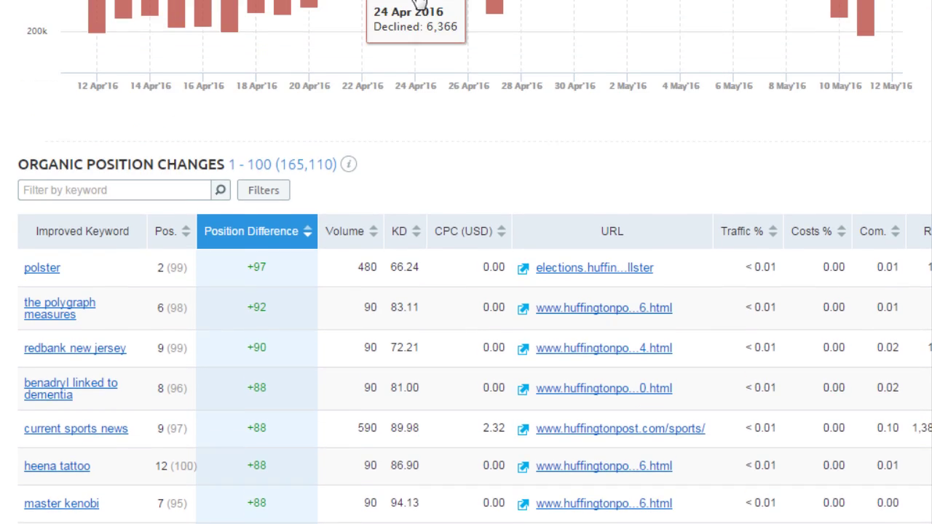
scroll(421, 4, "up", 3)
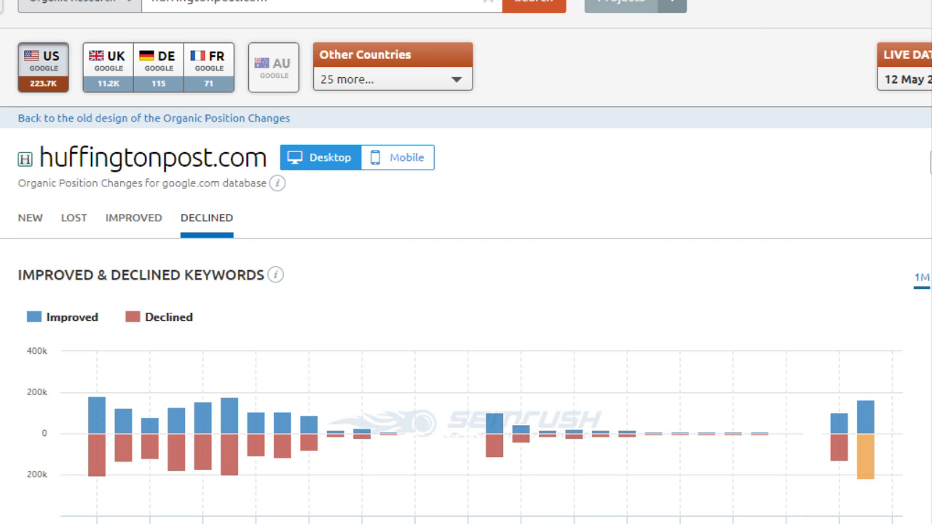
scroll(466, 291, "down", 3)
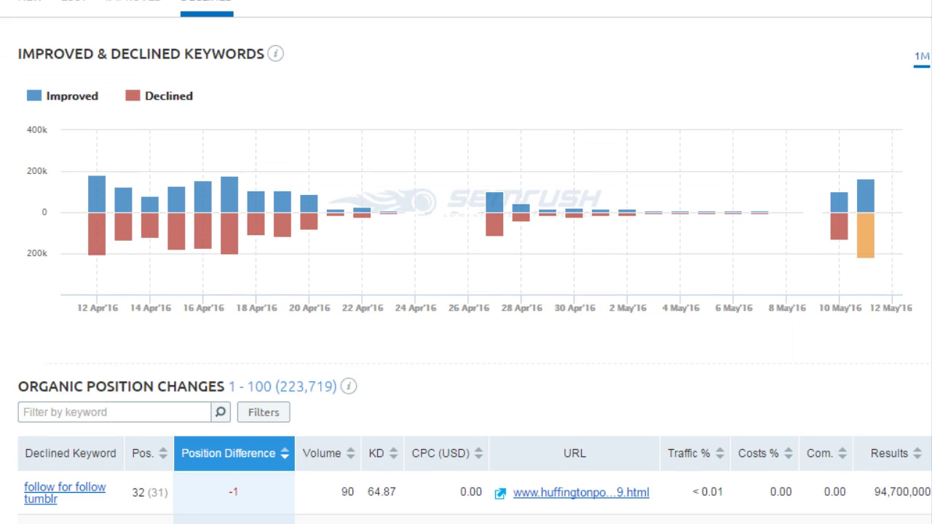
scroll(467, 291, "down", 5)
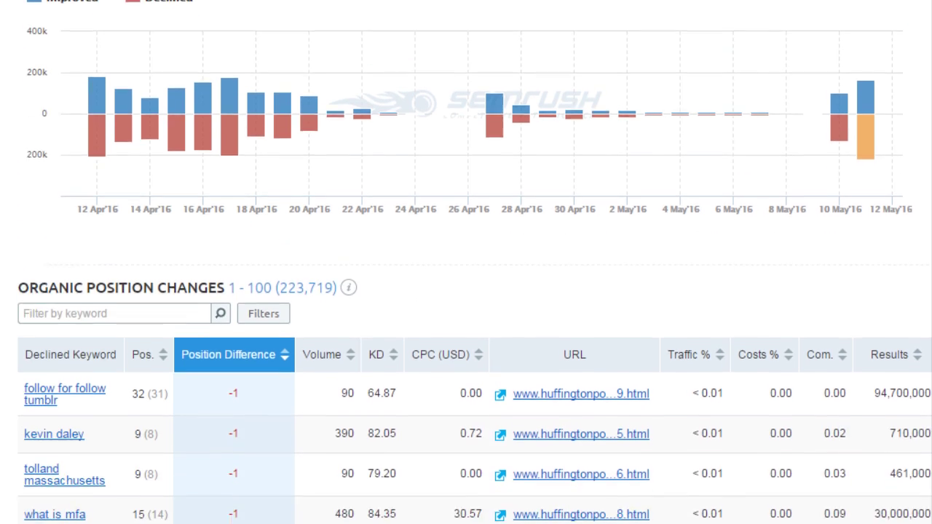
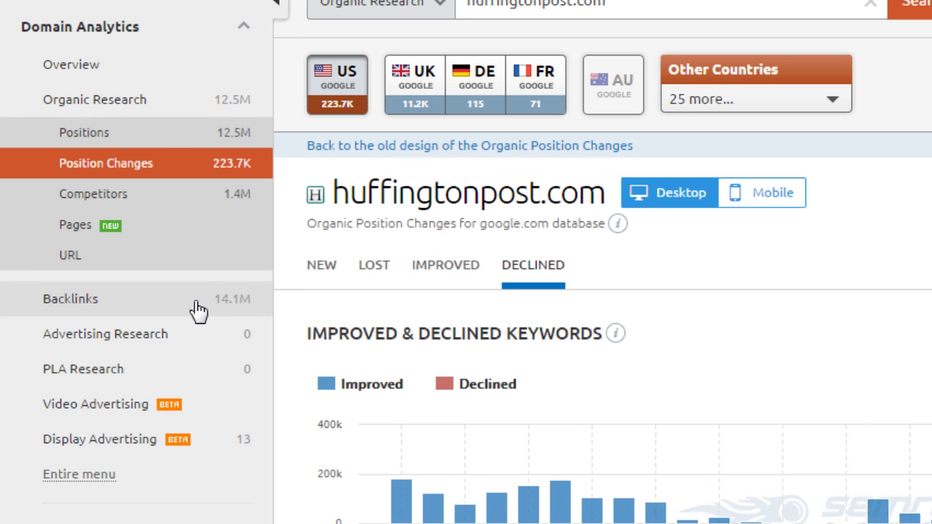
Open huffingtonpost.com's Backlinks Overview showing 14.1M backlinks and 134K referring domains
left_click(190, 301)
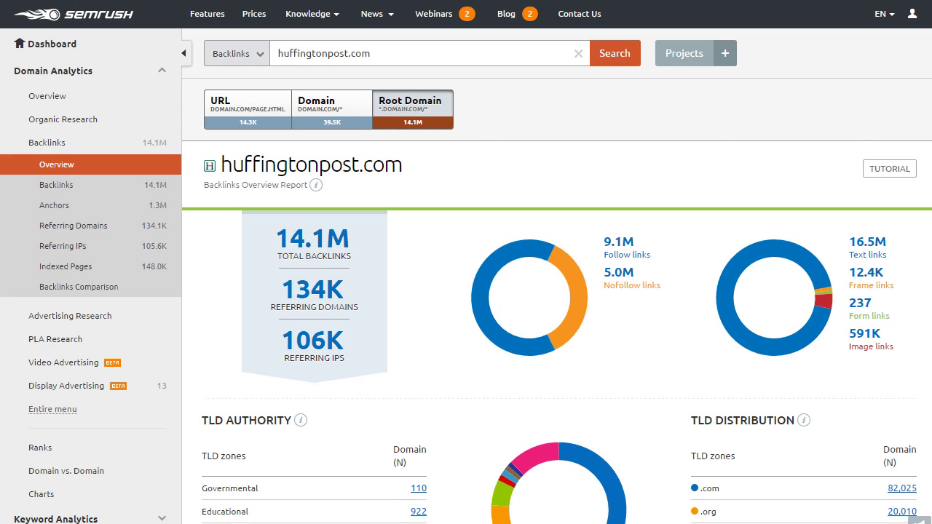
Browse the backlinks overview, then open the 134,112 referring domains, led by woodworkinginform.com
scroll(467, 262, "down", 2)
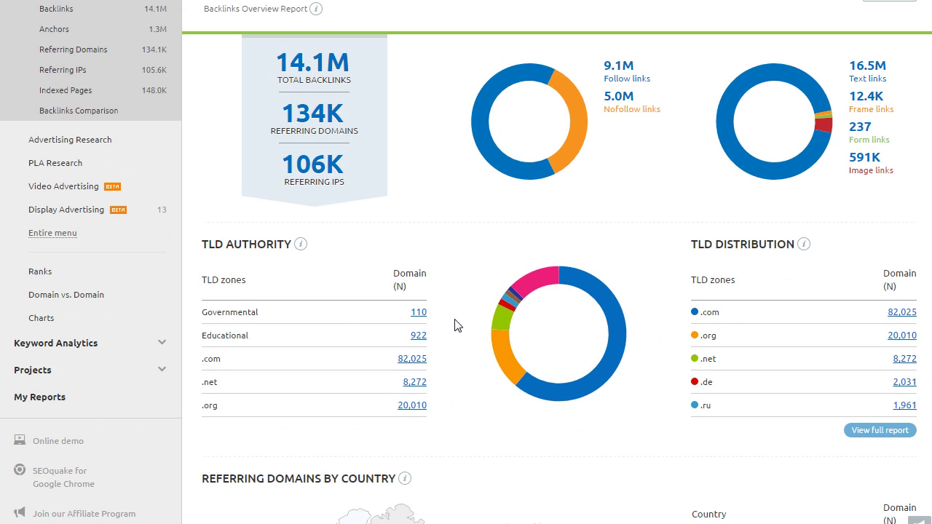
scroll(455, 325, "down", 3)
scroll(454, 326, "up", 5)
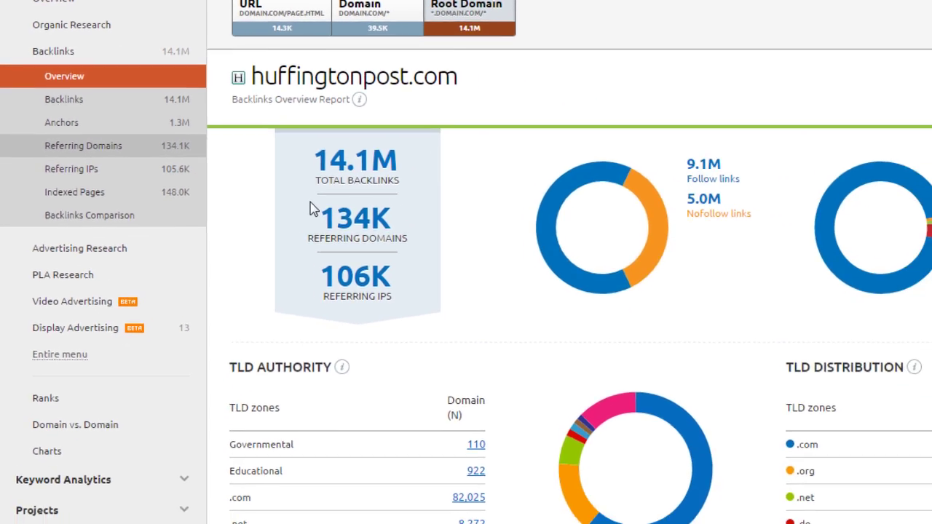
left_click(445, 293)
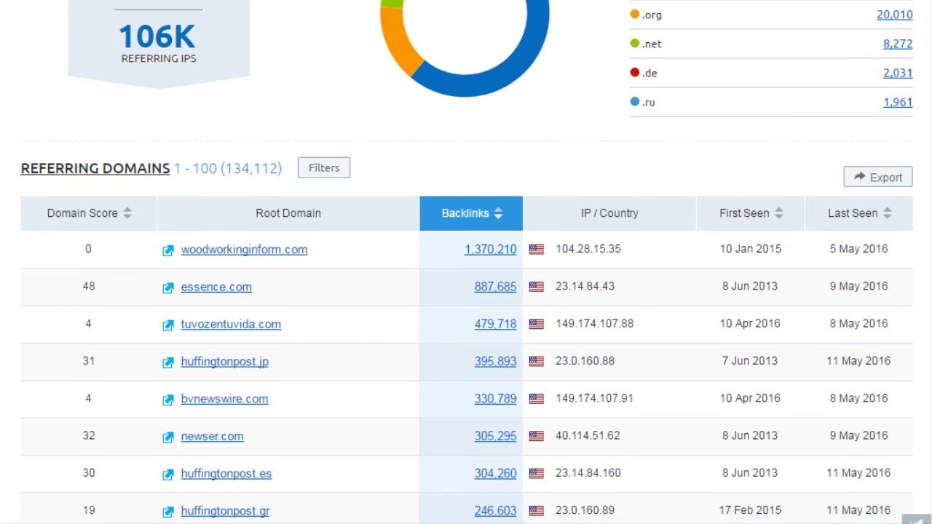
scroll(466, 292, "down", 3)
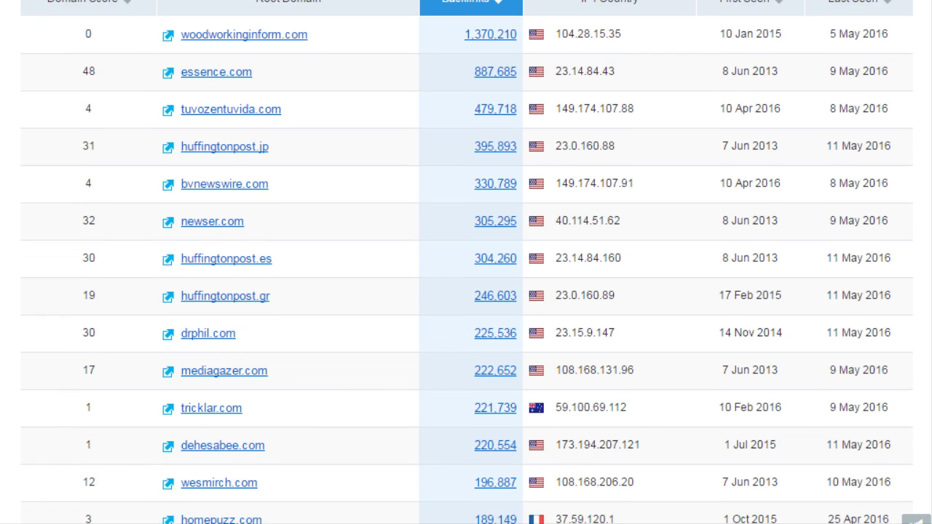
scroll(467, 292, "down", 1)
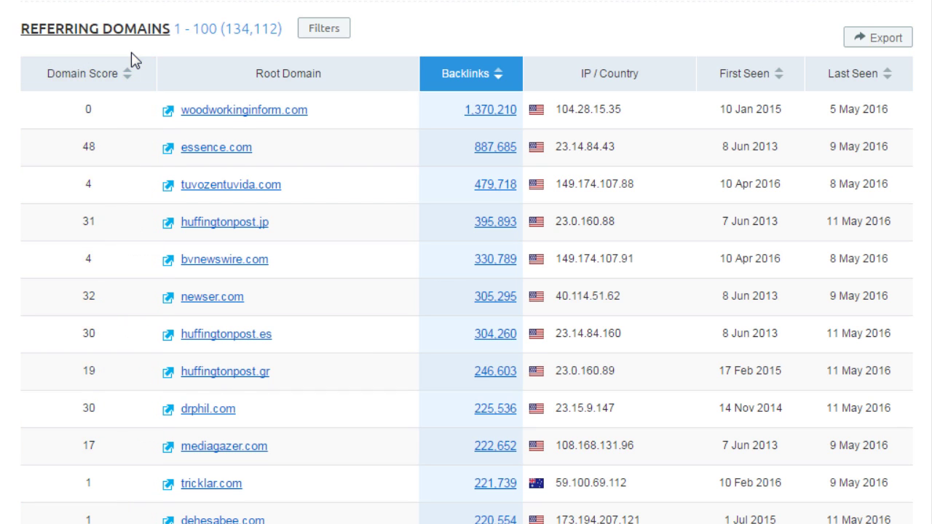
mouse_move(192, 64)
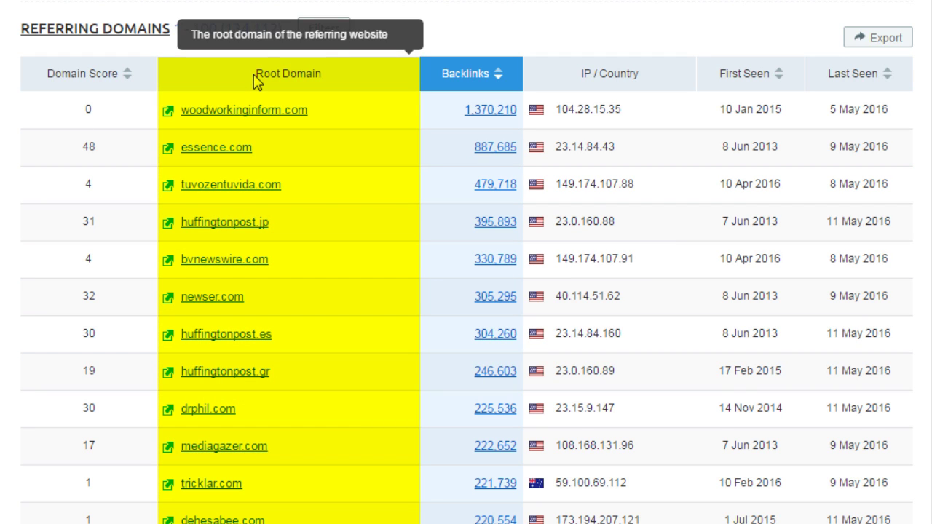
mouse_move(456, 77)
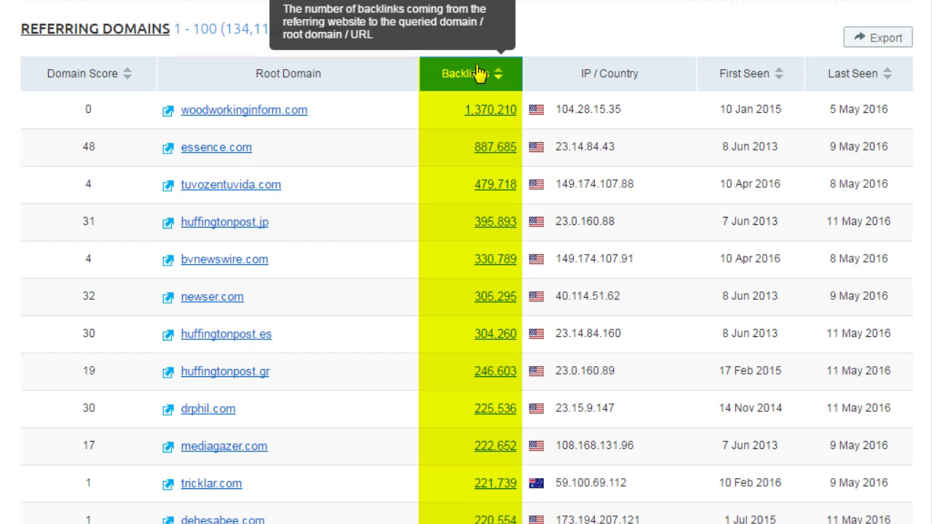
left_click(205, 149)
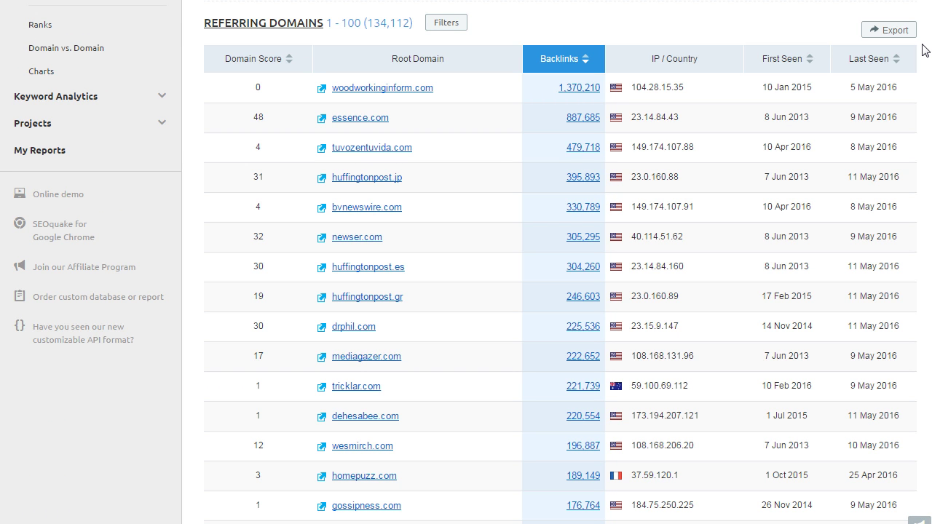
Start an Include filter on referring domains, trying the Zone and Country fields
left_click(447, 22)
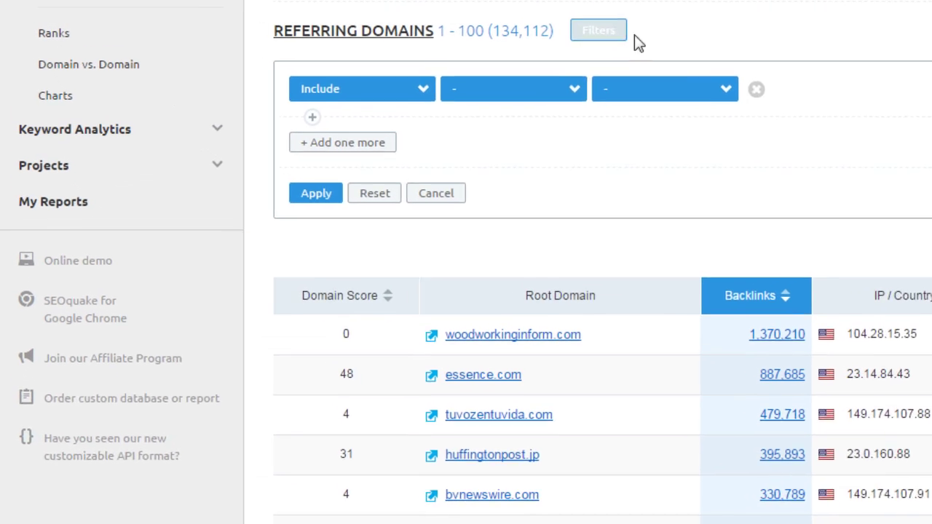
left_click(422, 95)
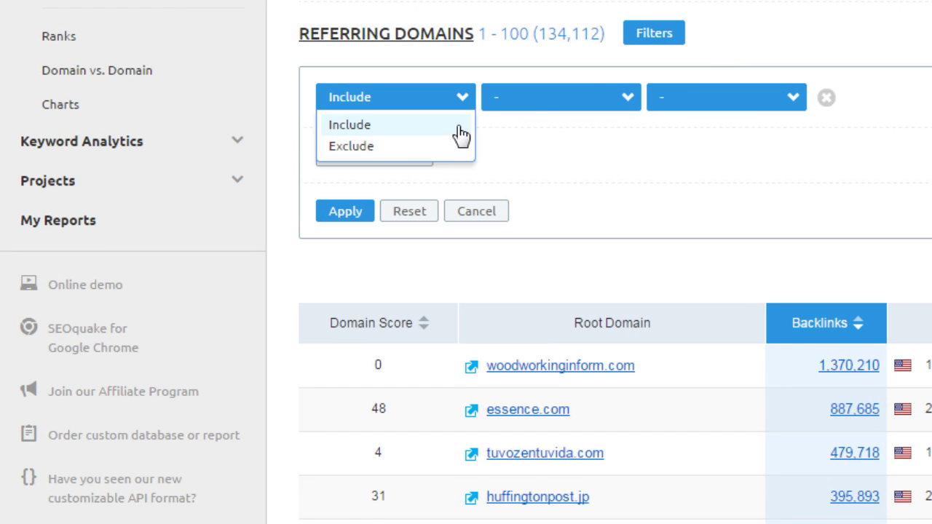
left_click(619, 98)
left_click(618, 96)
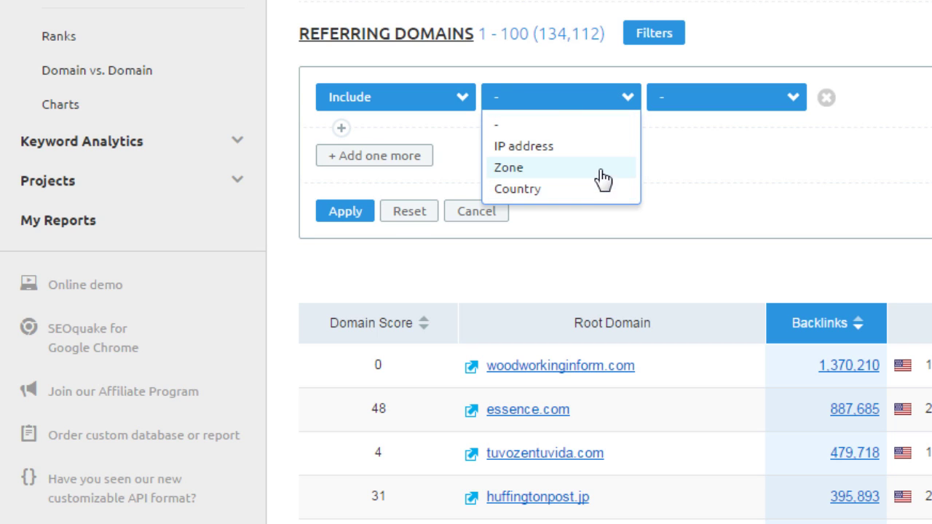
left_click(596, 169)
left_click(618, 100)
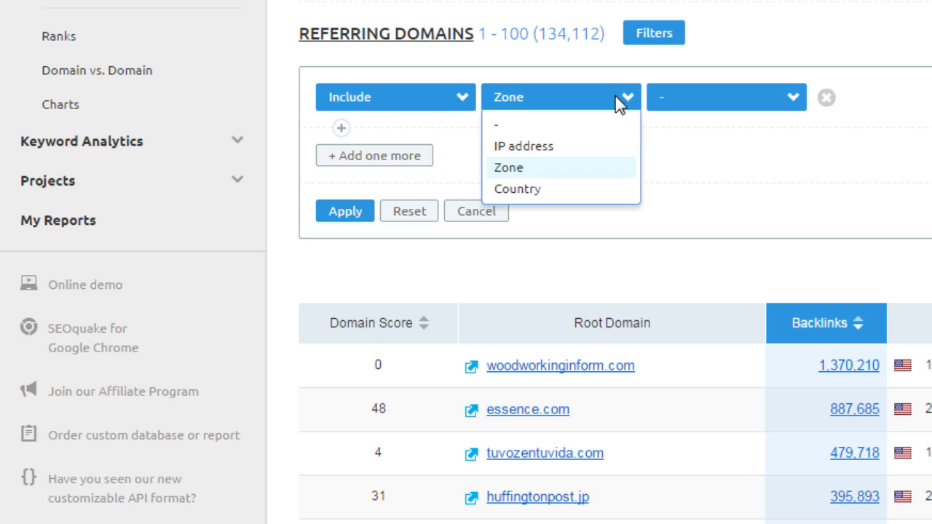
left_click(617, 191)
Limit referring domains to the .edu zone and scroll the filtered results
left_click(700, 103)
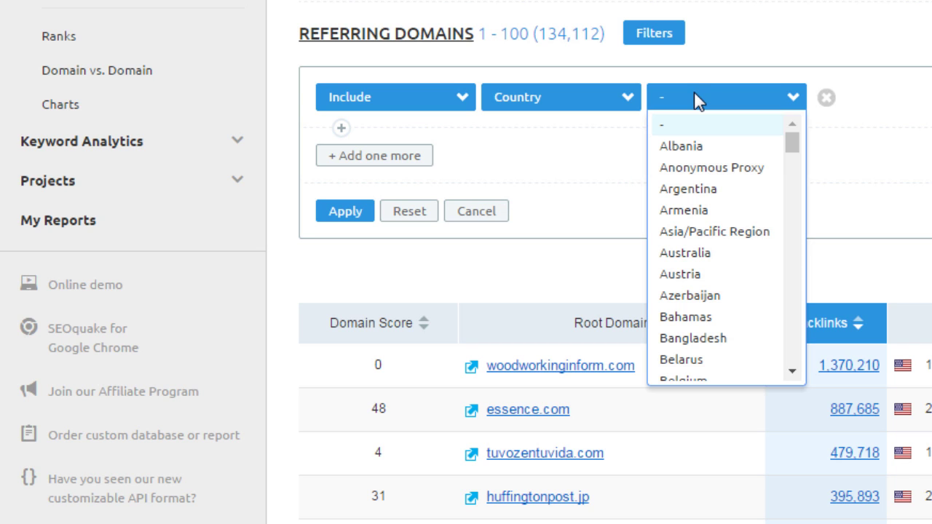
left_click(632, 105)
left_click(624, 108)
left_click(617, 171)
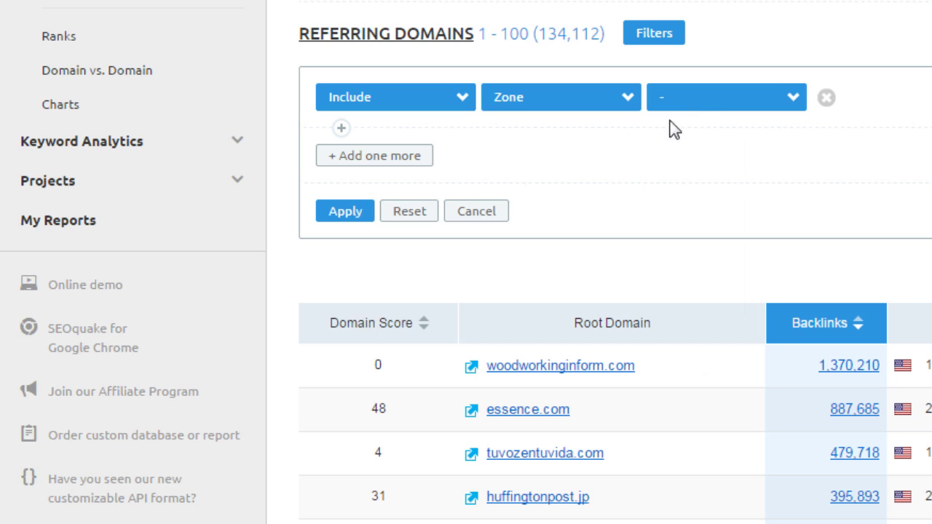
left_click(701, 108)
left_click_drag(792, 137, 791, 175)
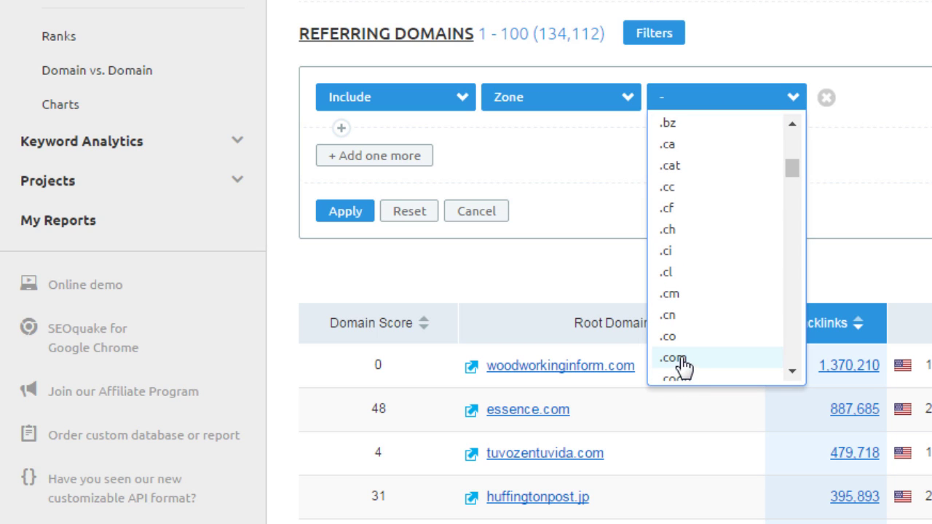
left_click_drag(795, 168, 794, 186)
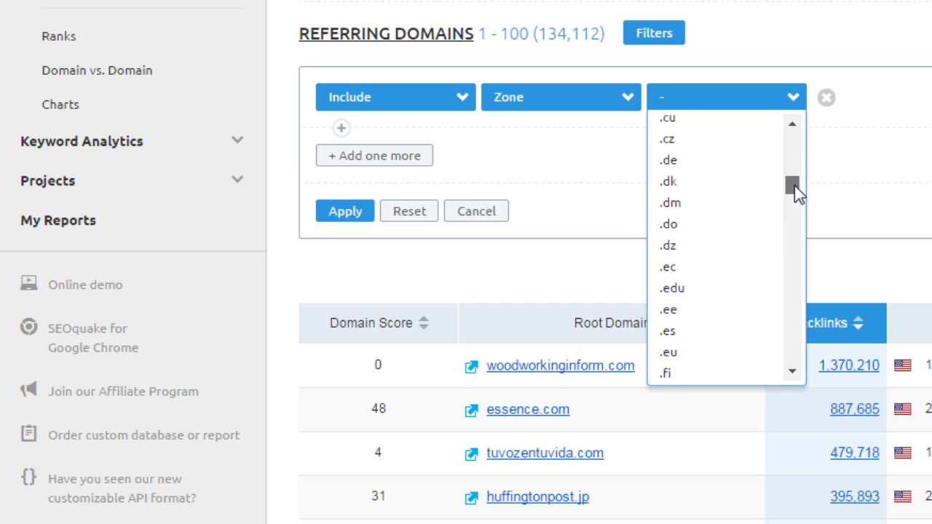
left_click(716, 290)
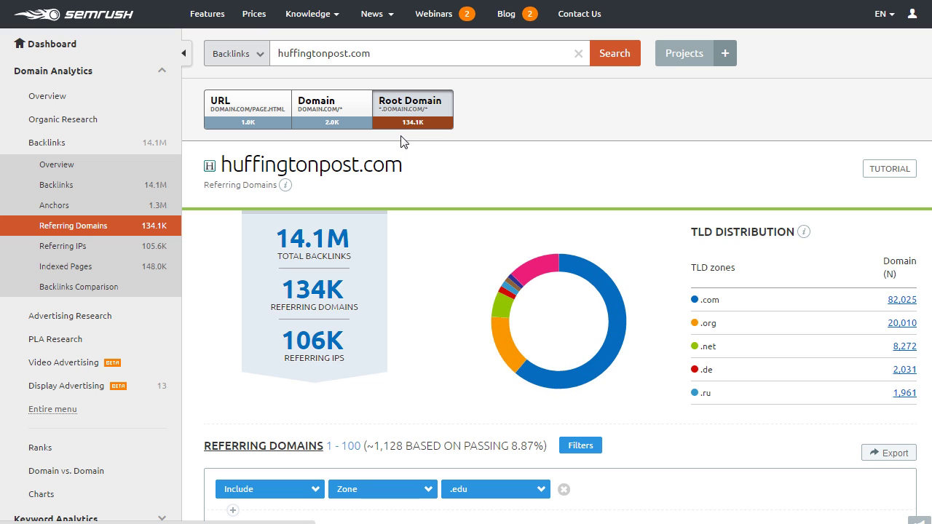
scroll(500, 354, "down", 2)
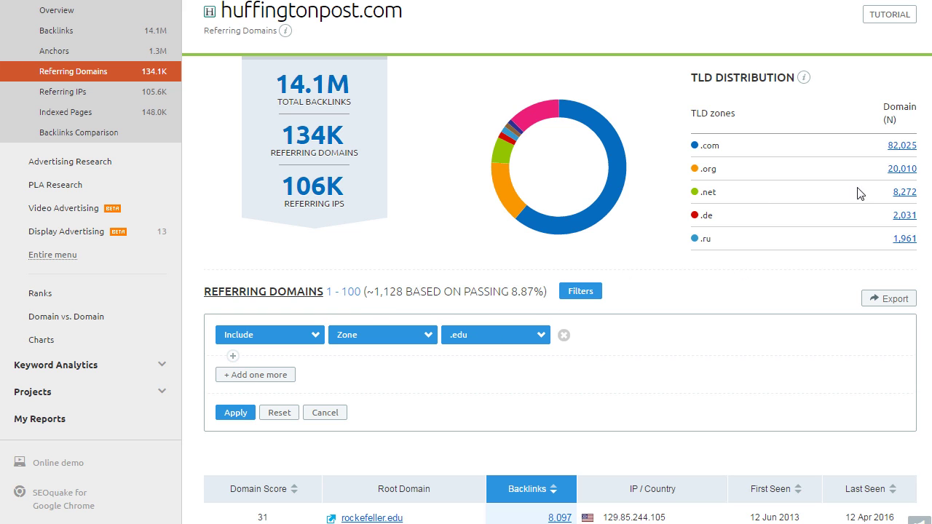
scroll(469, 269, "down", 5)
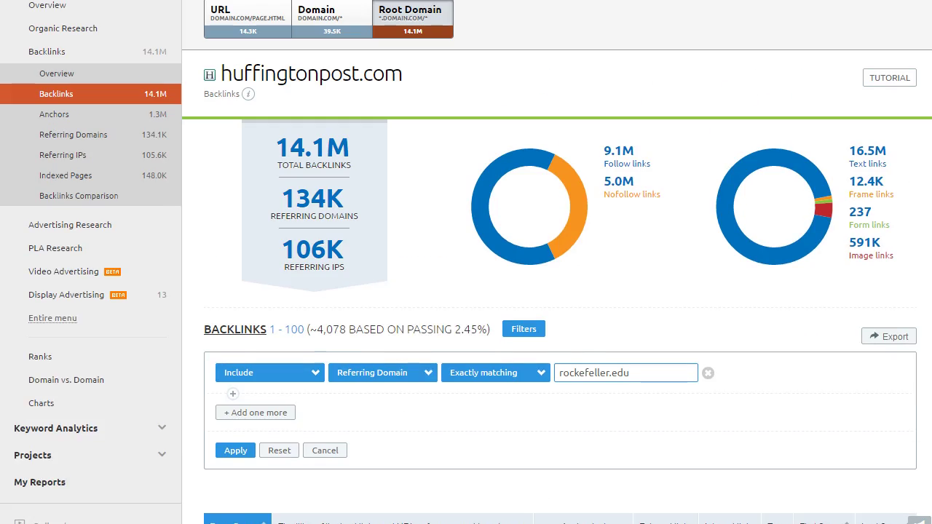
Scroll through the rockefeller.edu backlinks, then expand Projects to reveal Huffington Post
scroll(561, 291, "down", 3)
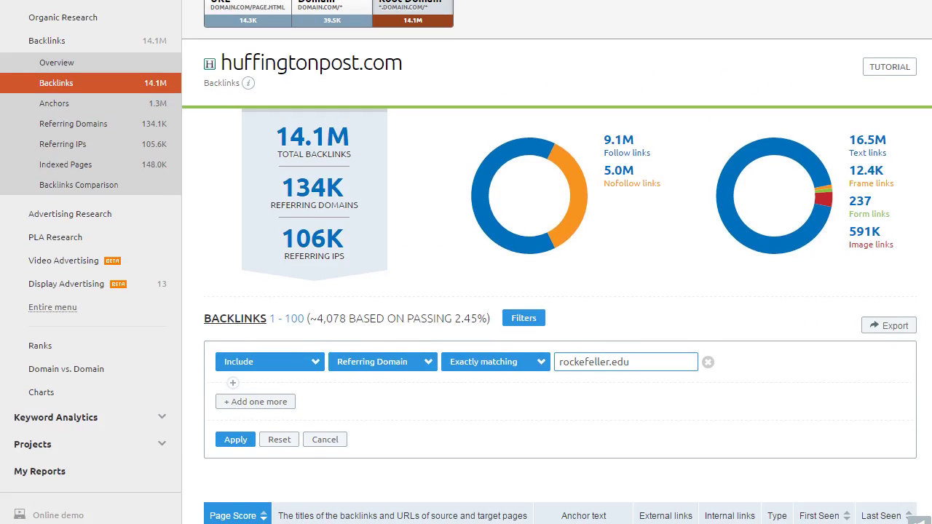
scroll(561, 291, "down", 1)
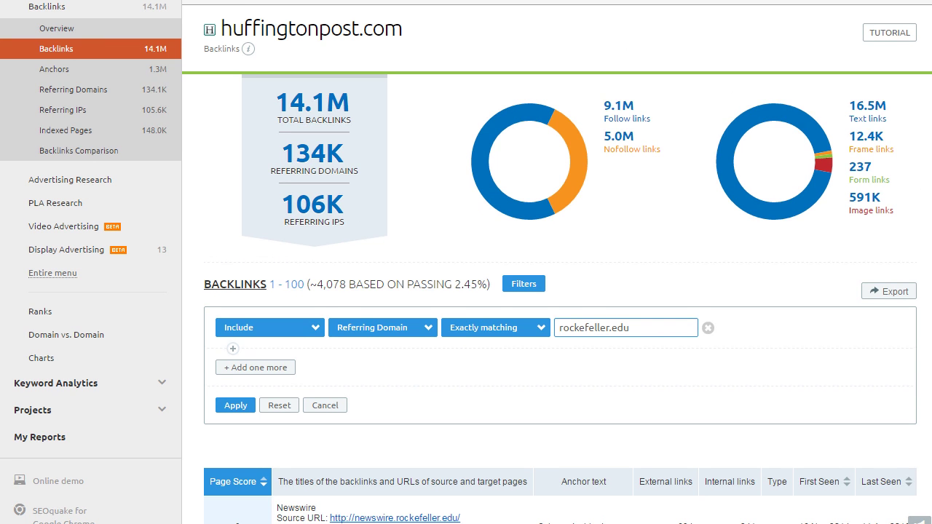
scroll(561, 292, "down", 4)
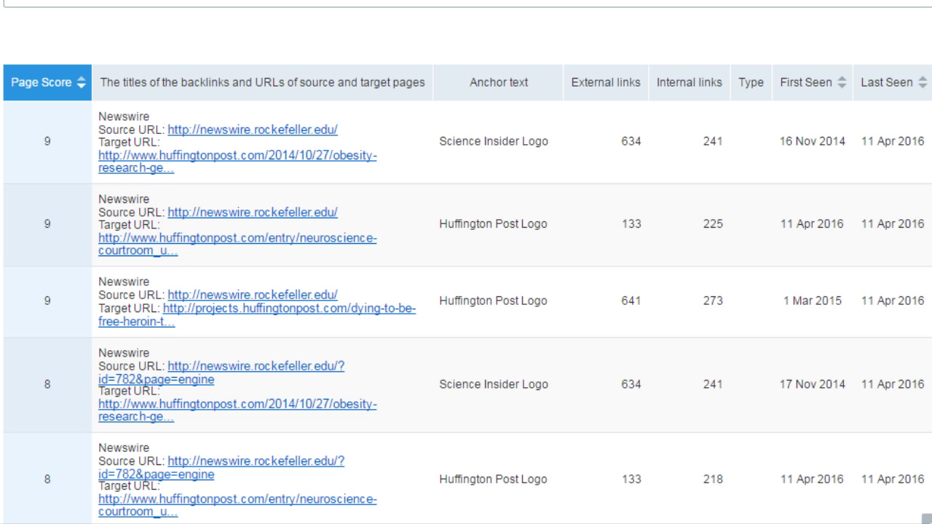
scroll(466, 262, "down", 3)
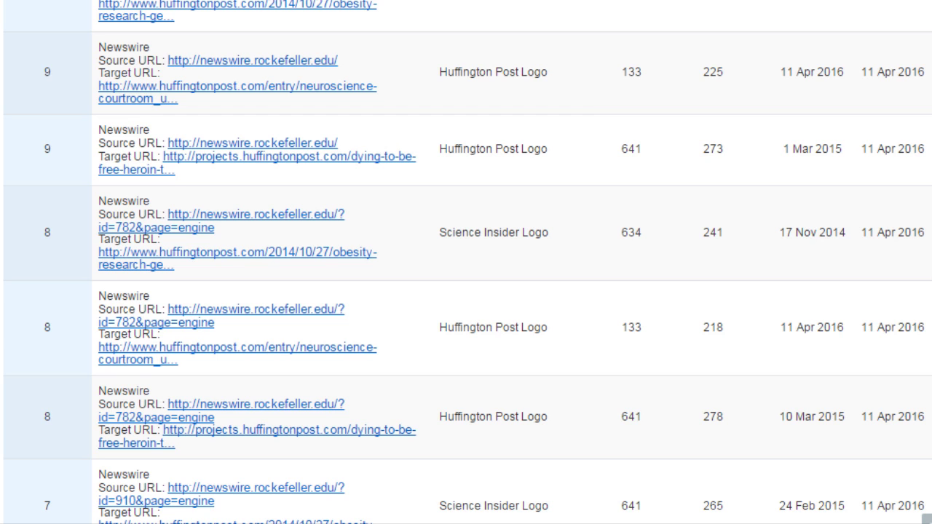
scroll(466, 262, "down", 4)
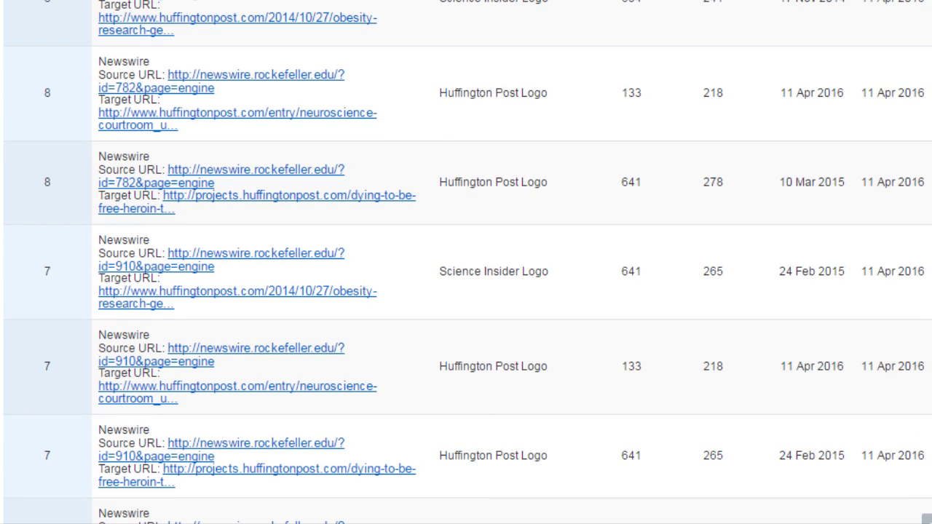
scroll(466, 262, "up", 7)
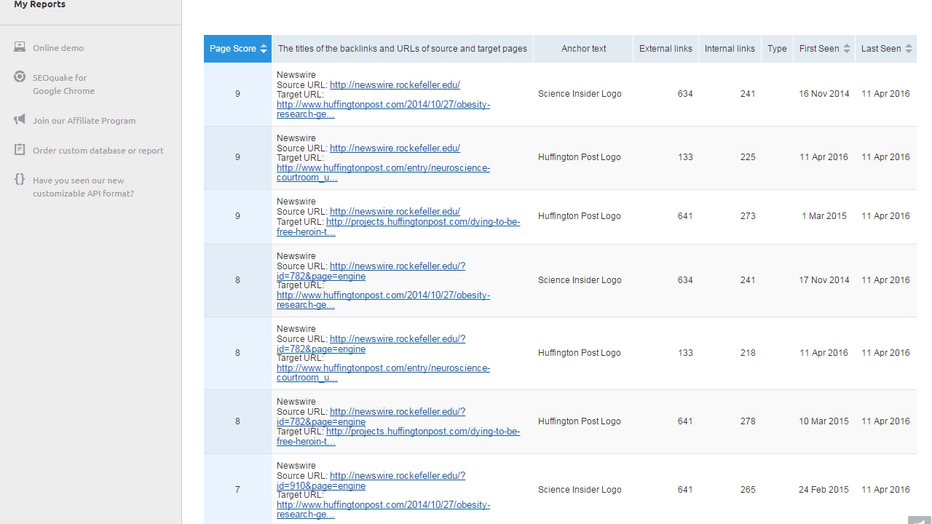
scroll(457, 131, "up", 5)
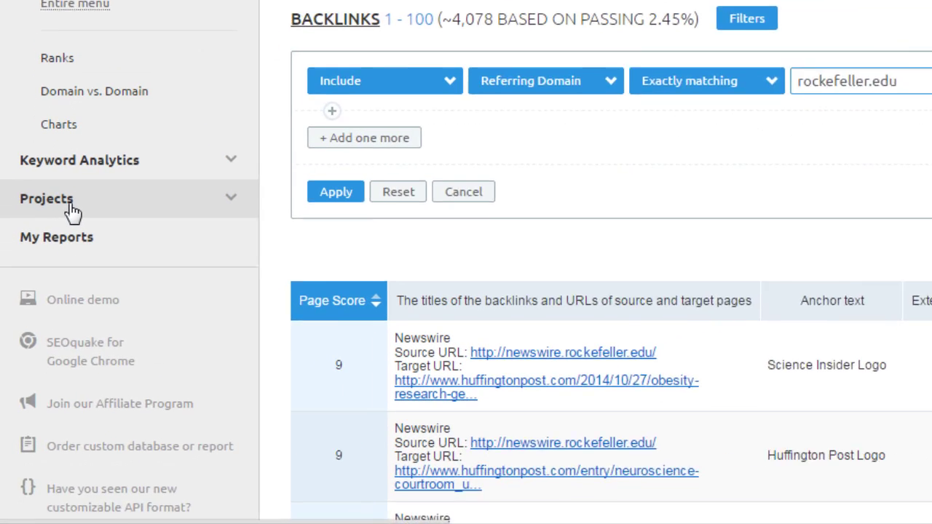
left_click(50, 303)
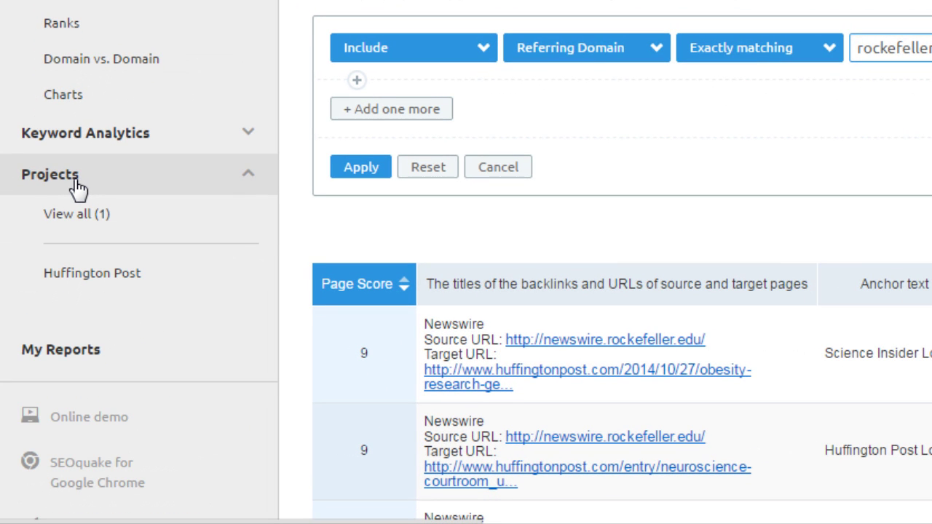
Open the Huffington Post project's Site Audit: 76% score, 6 errors, 190 warnings, 4 notices
left_click(89, 280)
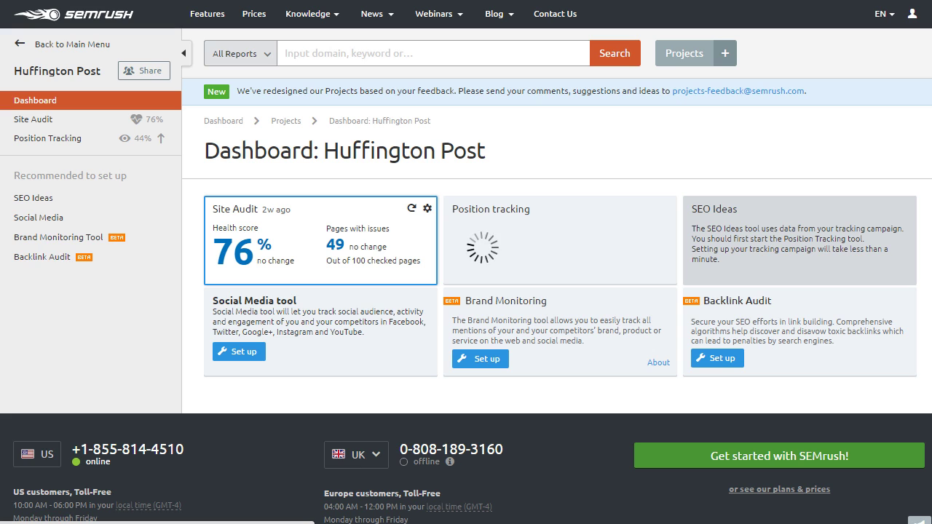
left_click(321, 240)
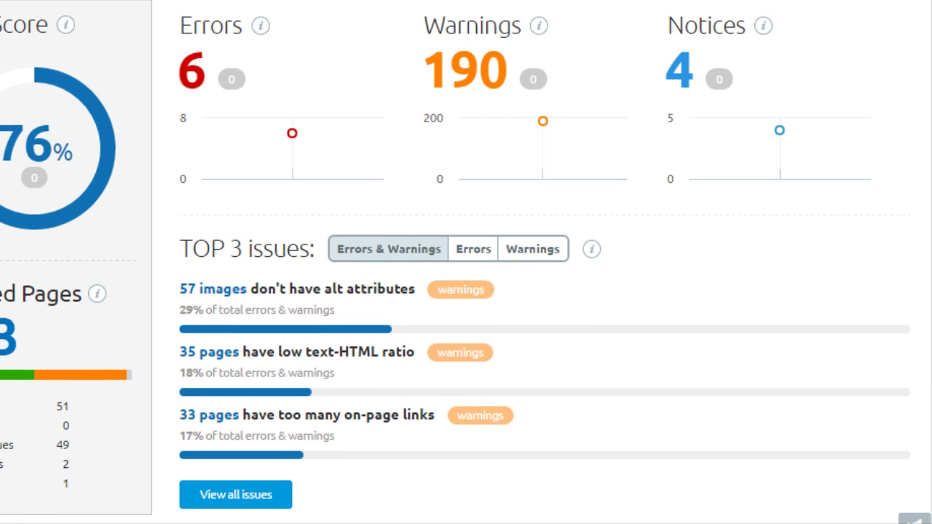
Scroll the audit overview, then list issues: 3 uncrawlable pages and 3 broken external links
scroll(466, 262, "down", 1)
scroll(466, 262, "up", 1)
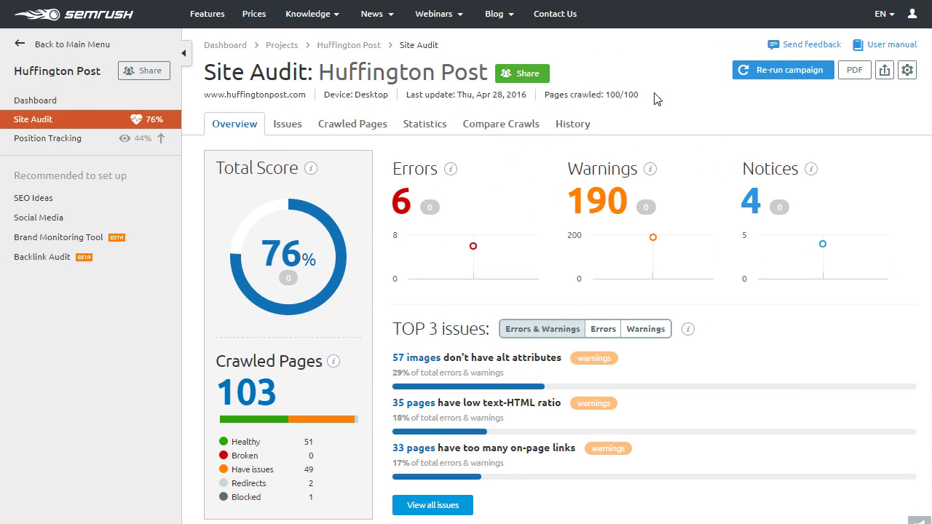
left_click(292, 124)
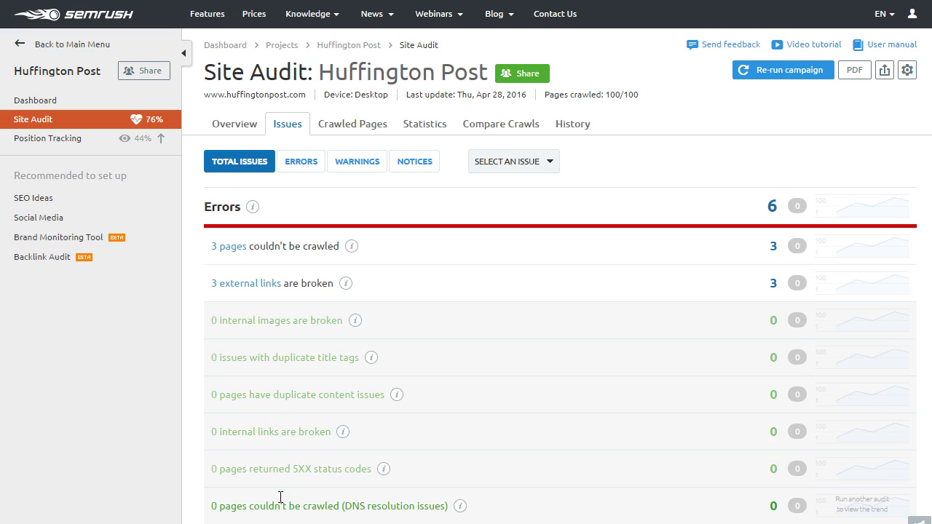
Show audit errors, then warnings, then list the 100 crawled pages with their crawl depth
left_click(316, 168)
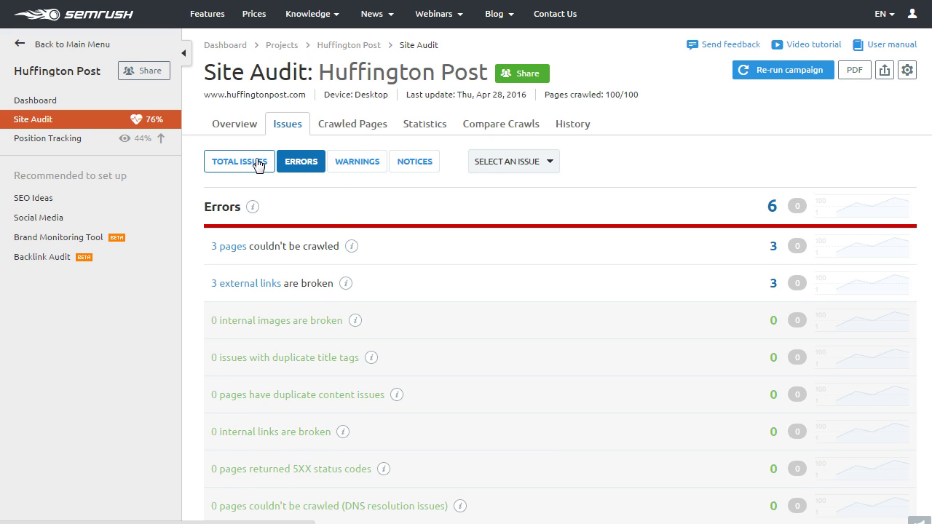
left_click(341, 164)
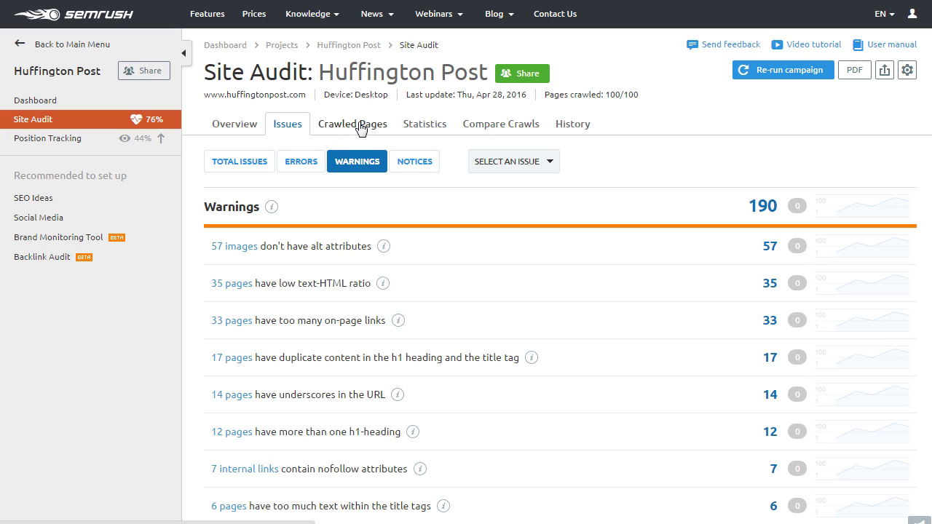
left_click(361, 127)
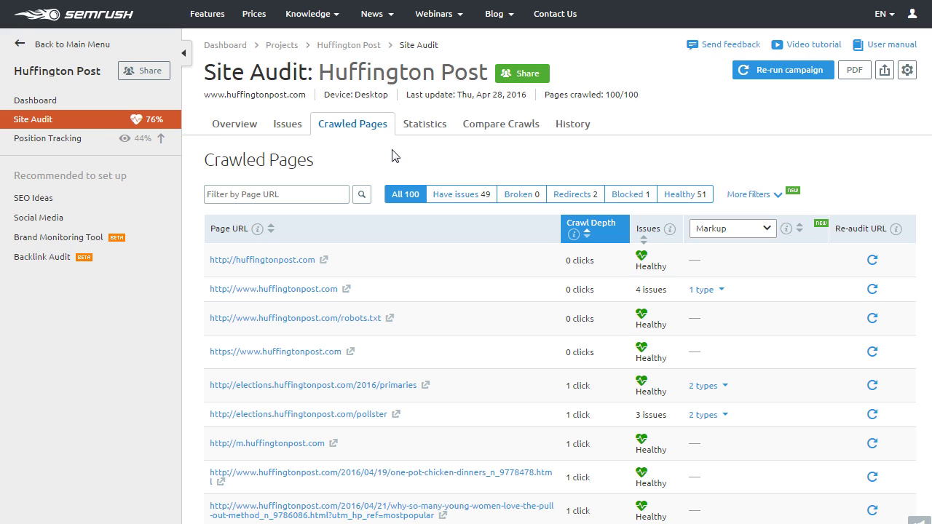
Go back to the Site Audit Overview with the 76% score and top three issues
left_click(234, 125)
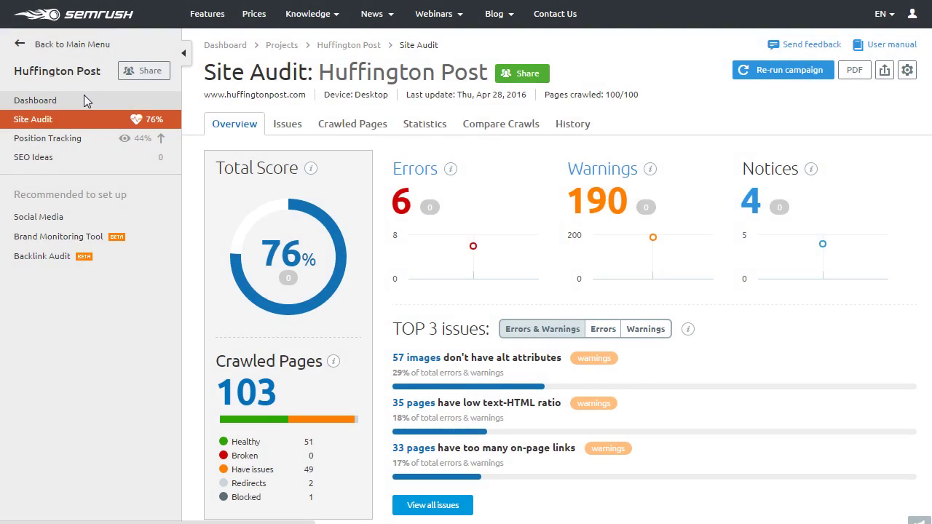
Return to the Huffington Post dashboard showing 44.27% Position Tracking visibility
left_click(84, 100)
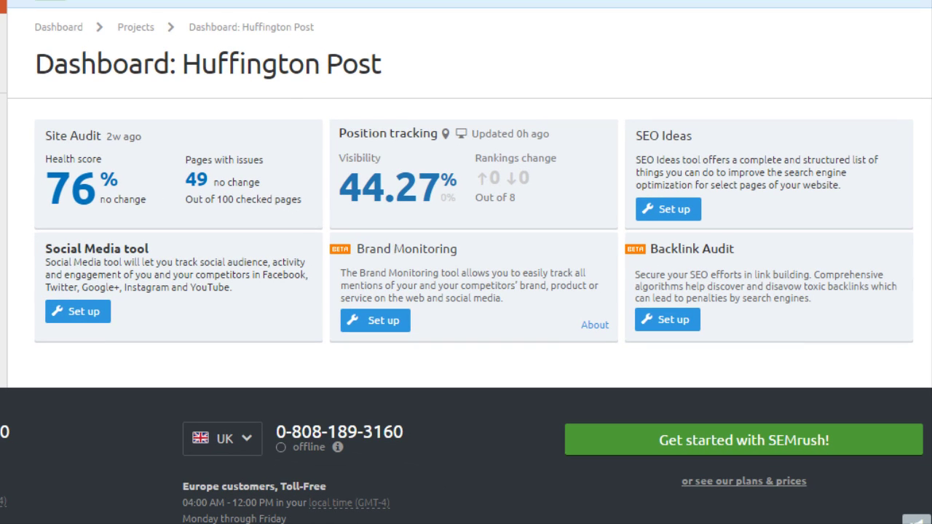
mouse_move(372, 179)
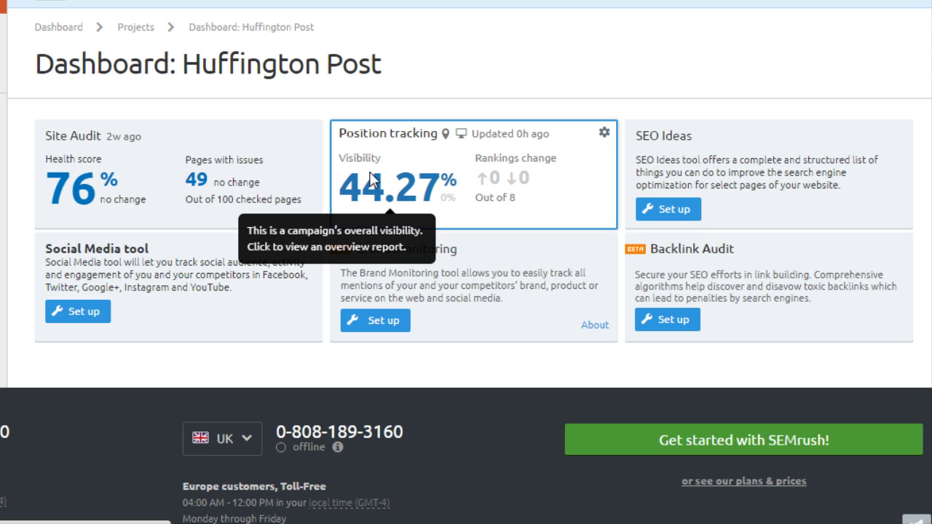
Open Position Tracking, review the overview and rankings, then view the 6 landing pages
left_click(372, 179)
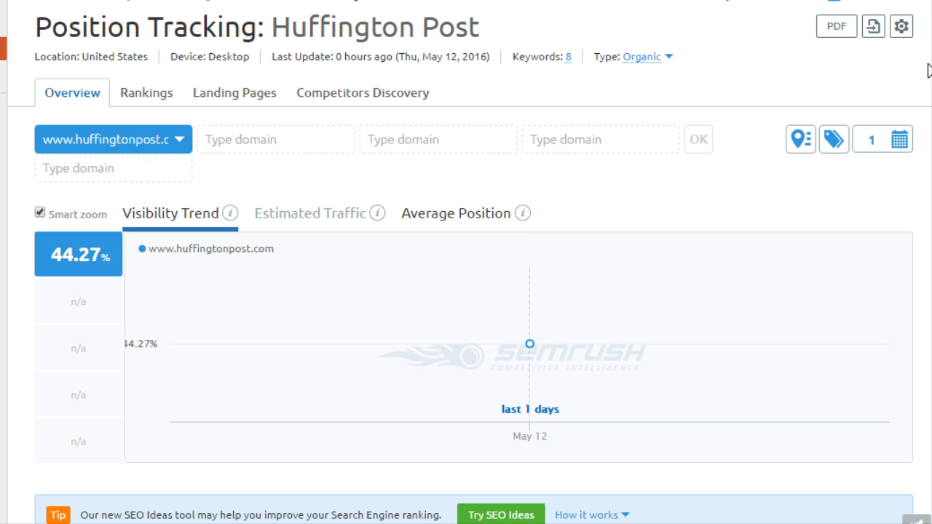
scroll(466, 291, "down", 3)
scroll(467, 291, "down", 5)
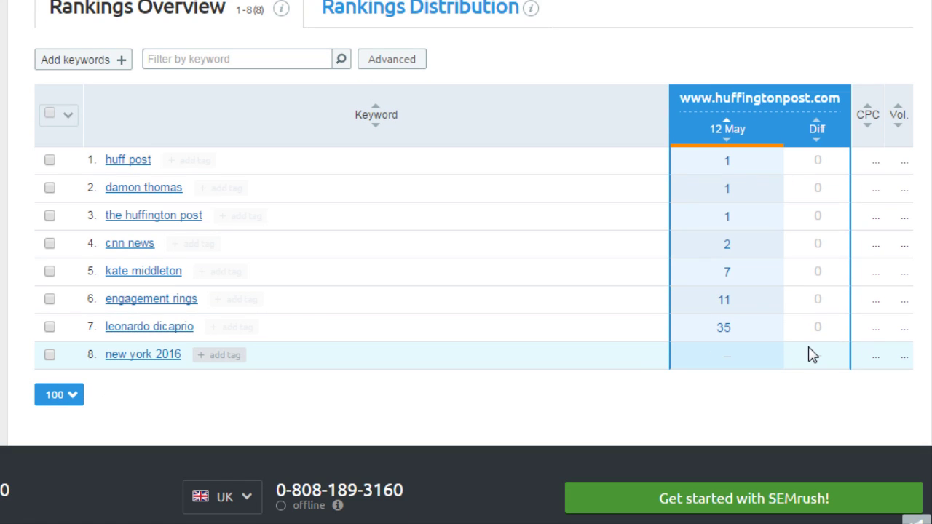
scroll(466, 262, "up", 1)
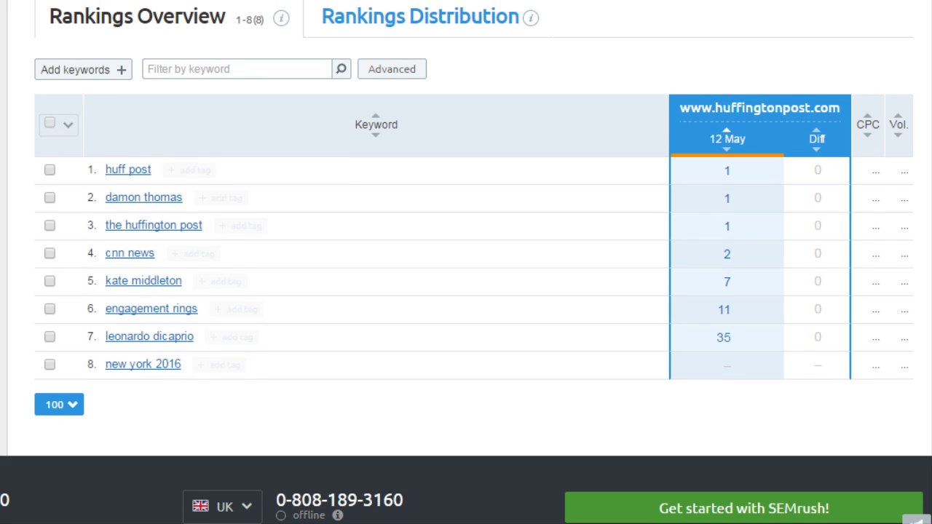
scroll(466, 262, "up", 1)
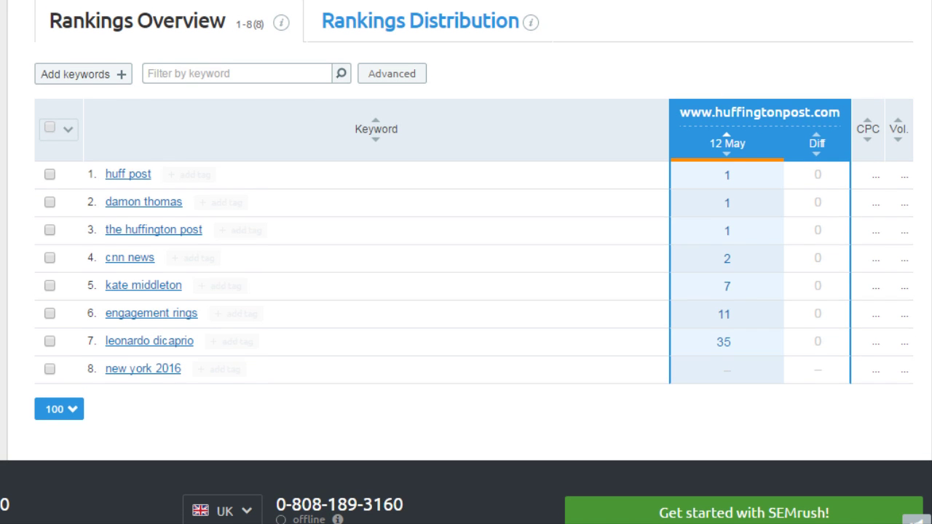
scroll(466, 263, "up", 3)
scroll(466, 262, "up", 5)
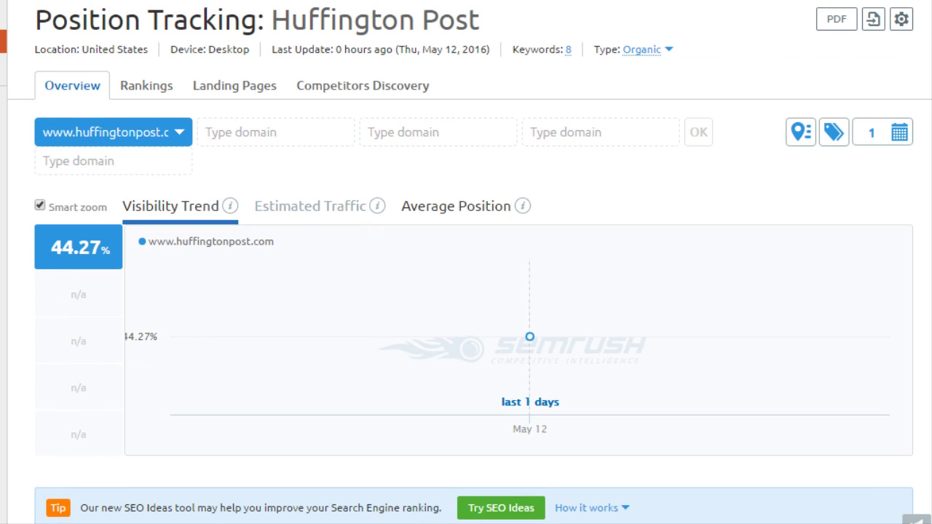
left_click(146, 93)
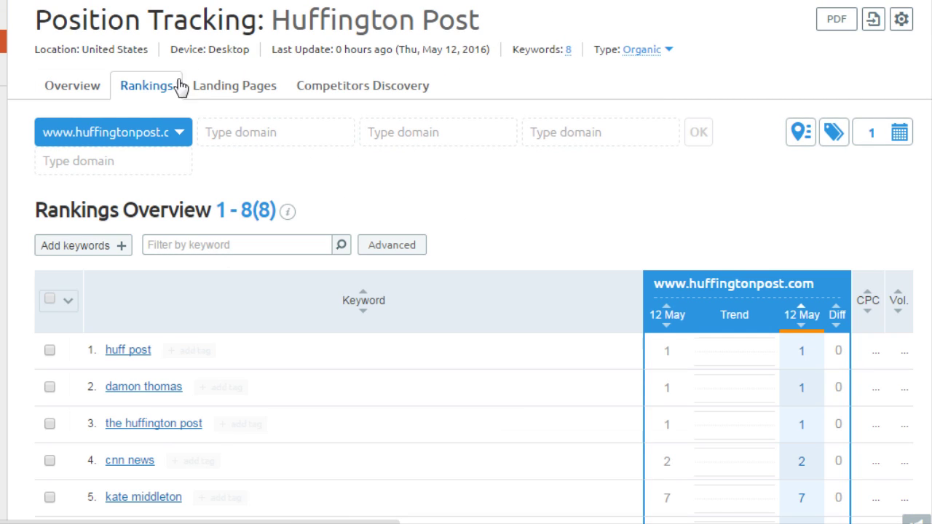
left_click(223, 93)
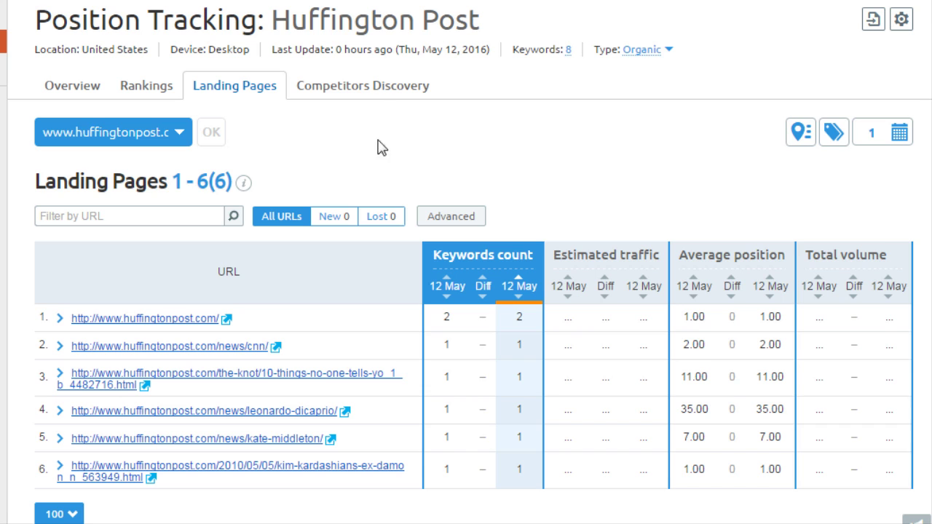
Open Competitors Discovery and scroll through the competition map and competitor table
left_click(379, 95)
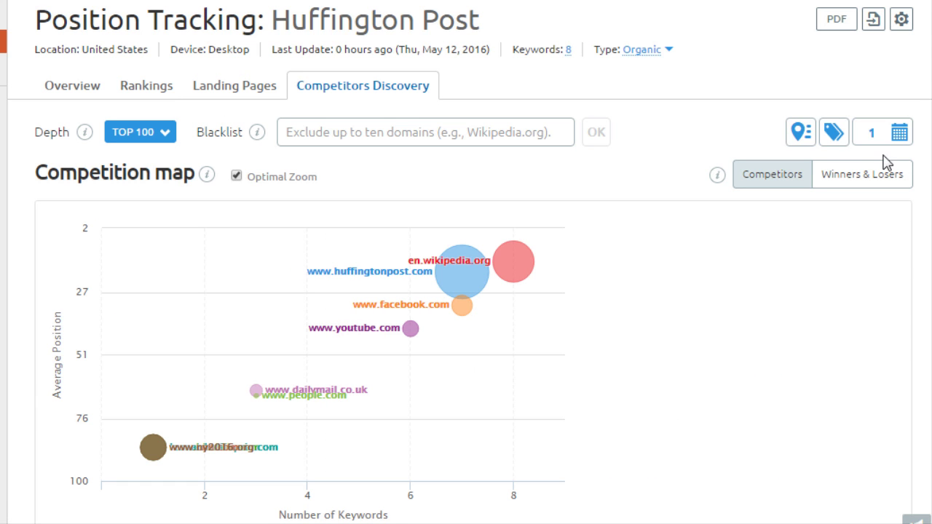
scroll(466, 291, "down", 5)
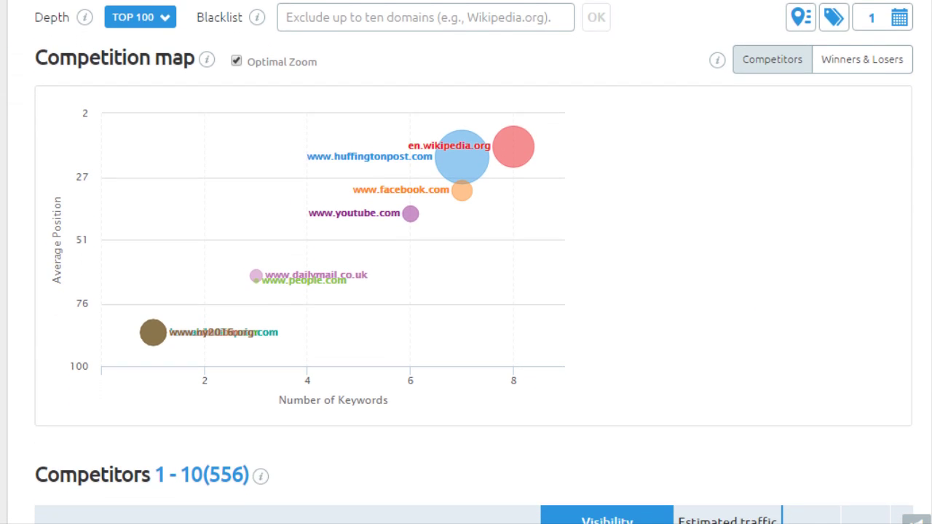
scroll(466, 291, "down", 1)
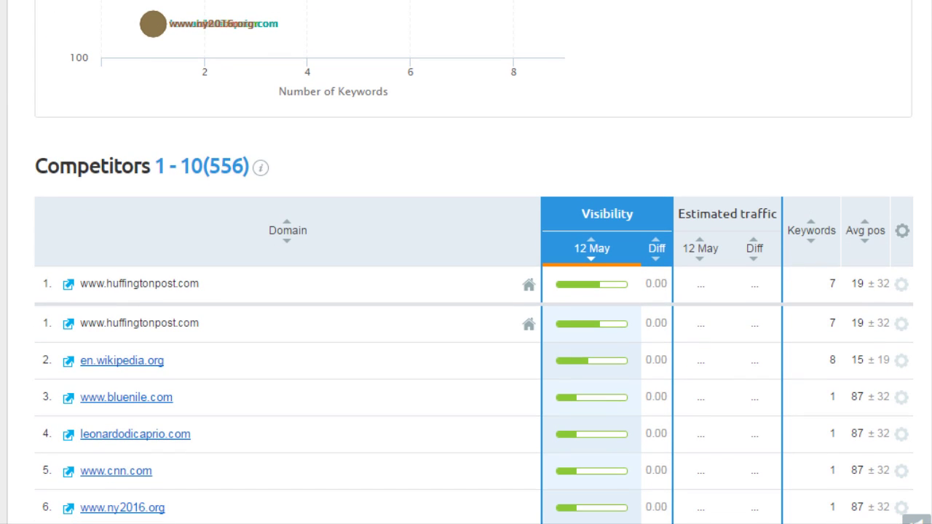
scroll(466, 291, "up", 6)
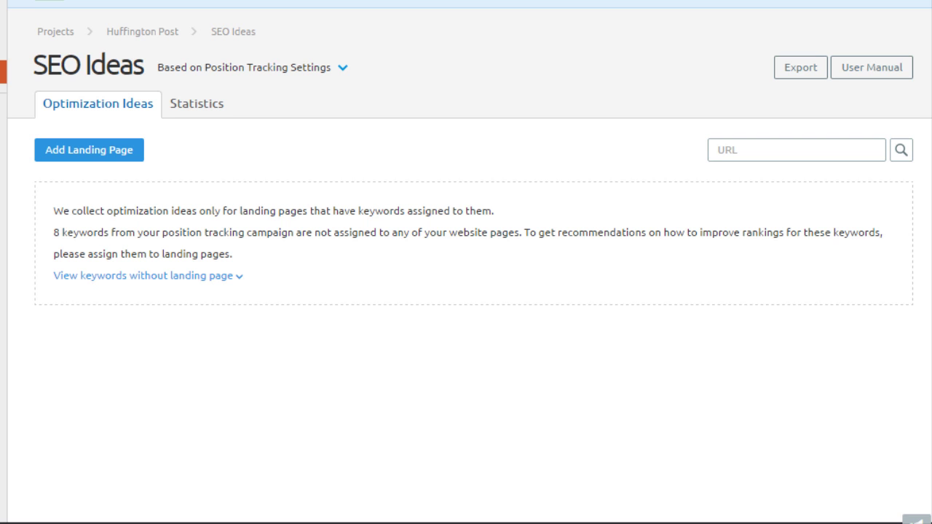
Add a landing page with the pasted kate-middleton news URL and keyword 'kate middleton', then save
left_click(116, 153)
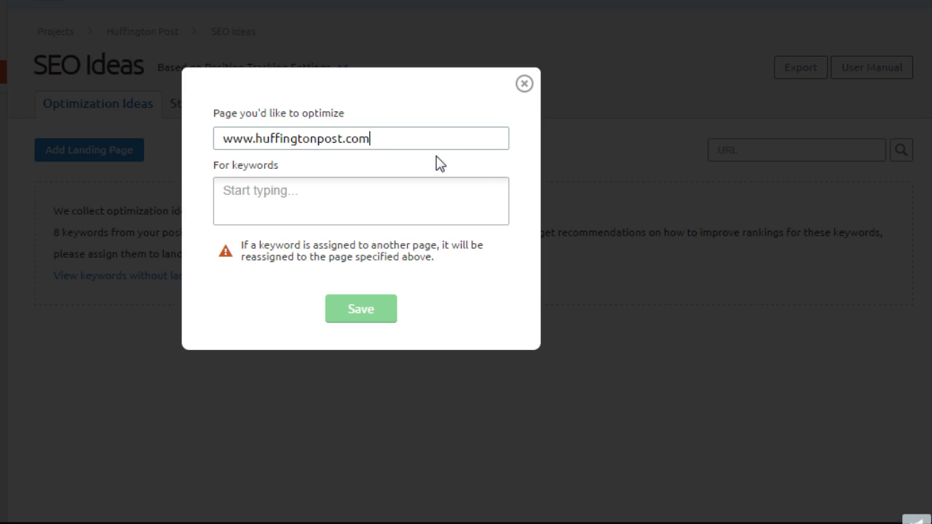
key("Tab")
left_click(393, 145)
left_click_drag(393, 146, 177, 141)
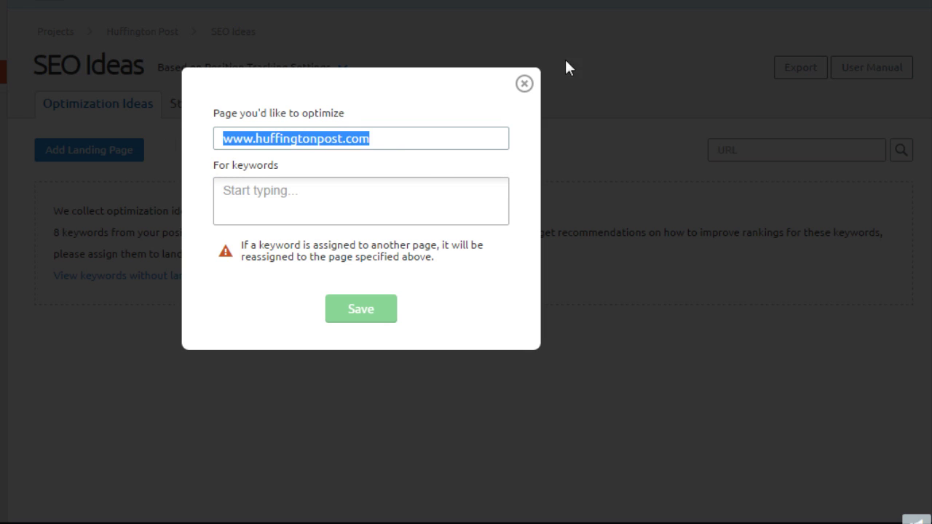
type("www.huffingtonpost.com/news/kate-middleton/")
key("Tab")
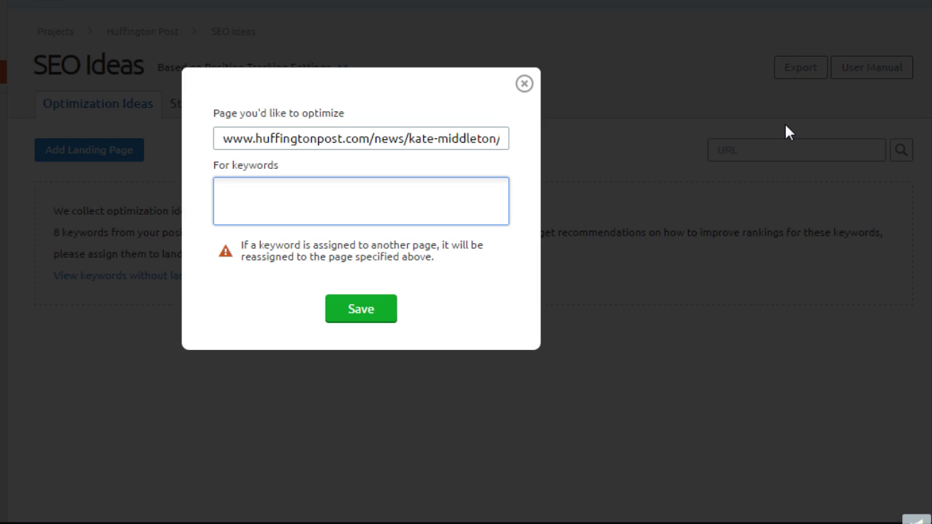
type("kate m")
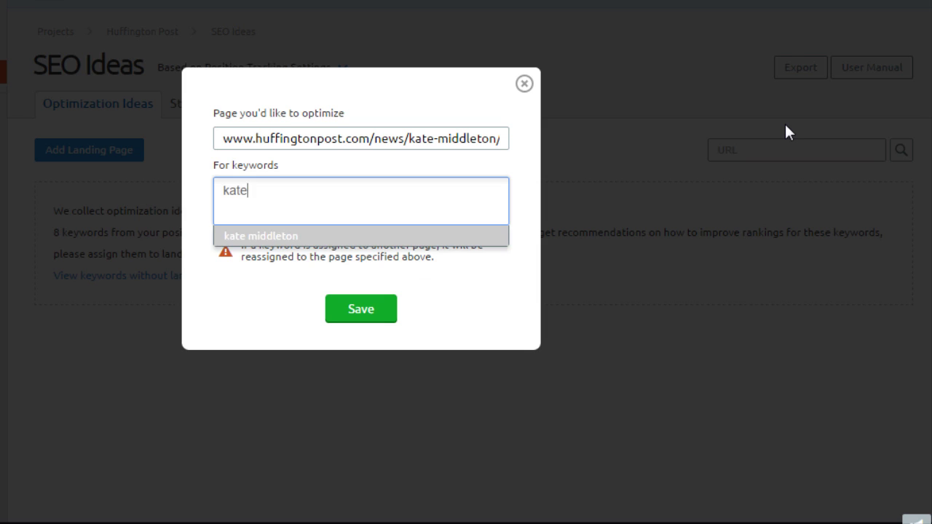
left_click(499, 237)
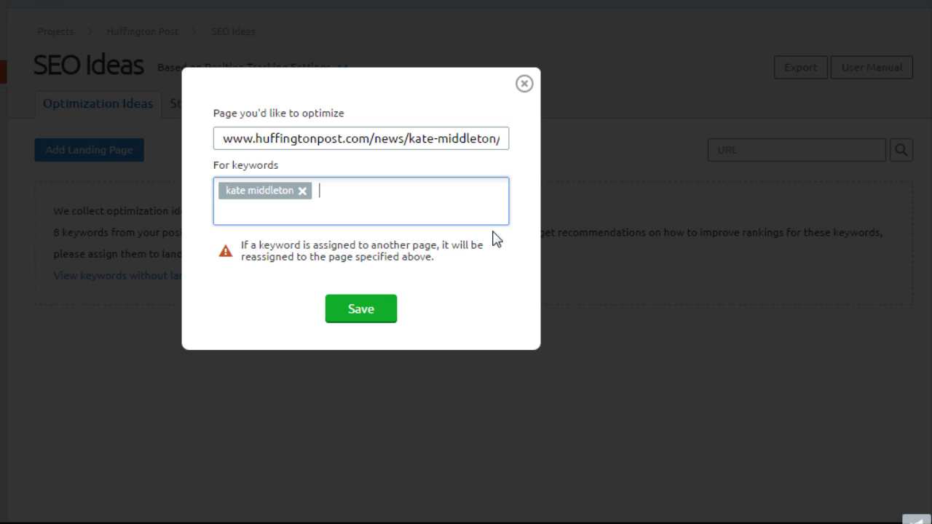
left_click(353, 318)
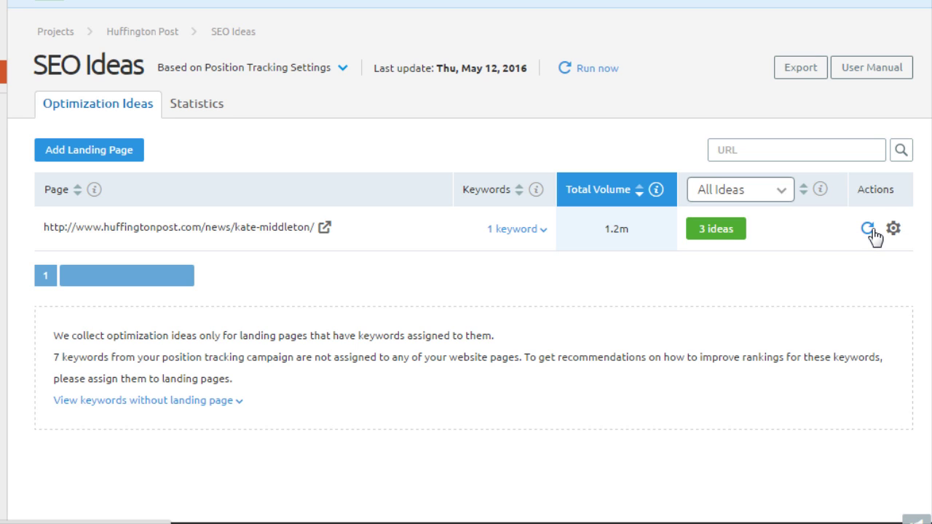
Check the page's keyword, then review its 3 ideas, including why adding related words is recommended
left_click(523, 234)
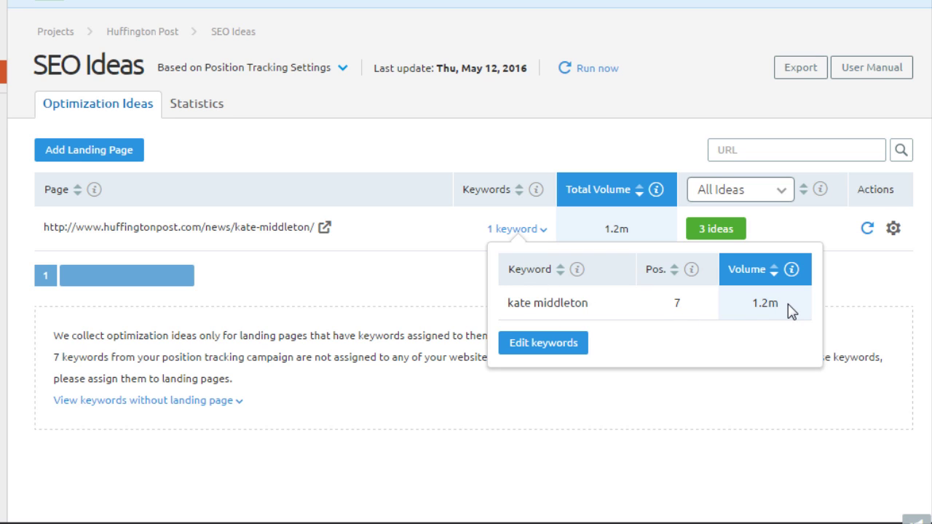
left_click(847, 296)
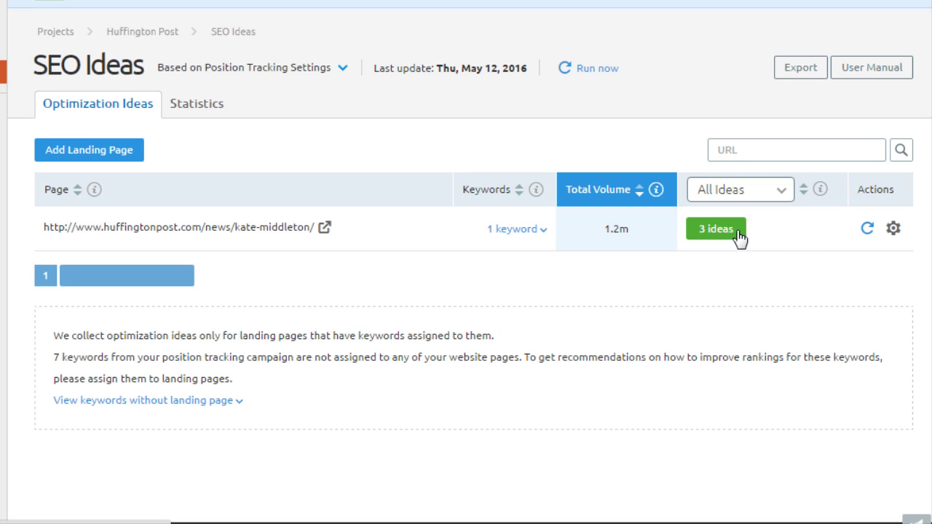
left_click(739, 237)
scroll(862, 109, "down", 2)
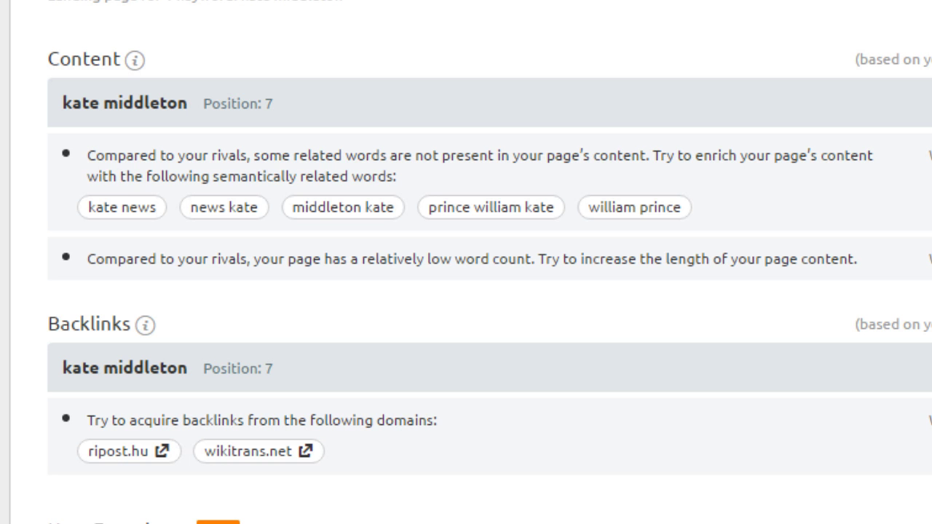
left_click(721, 154)
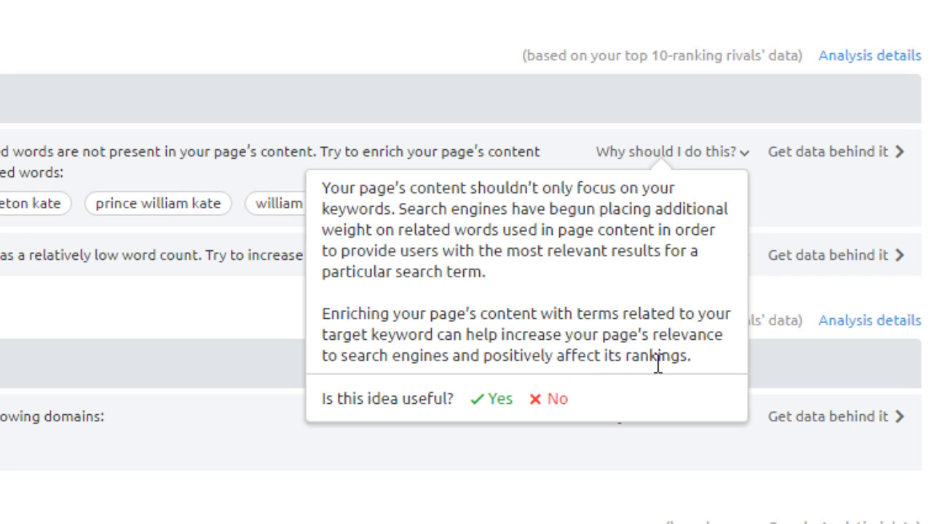
left_click(716, 115)
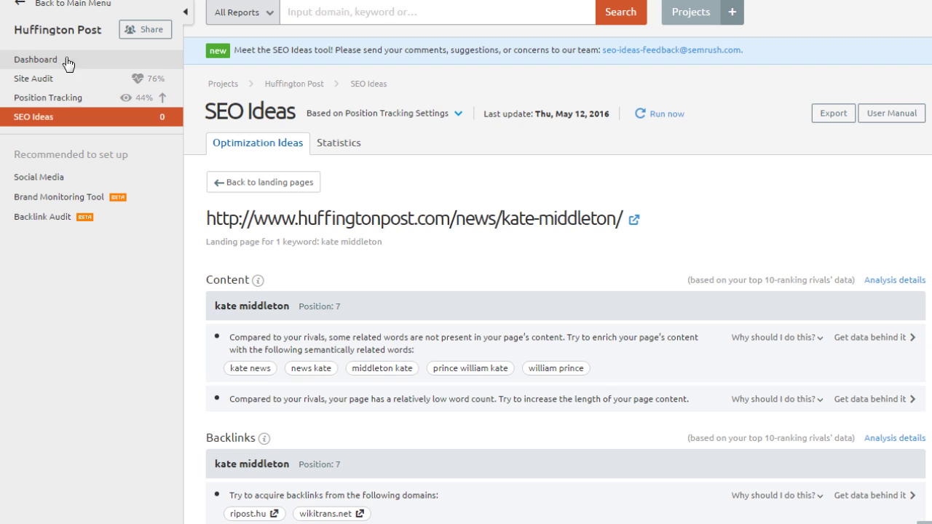
Return to the main menu and open Charts under Domain Analytics
mouse_move(379, 113)
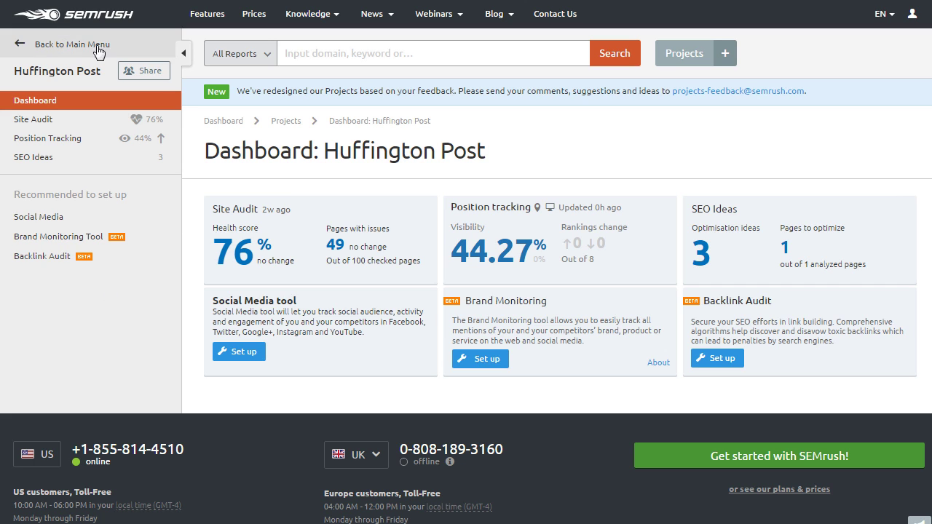
left_click(54, 44)
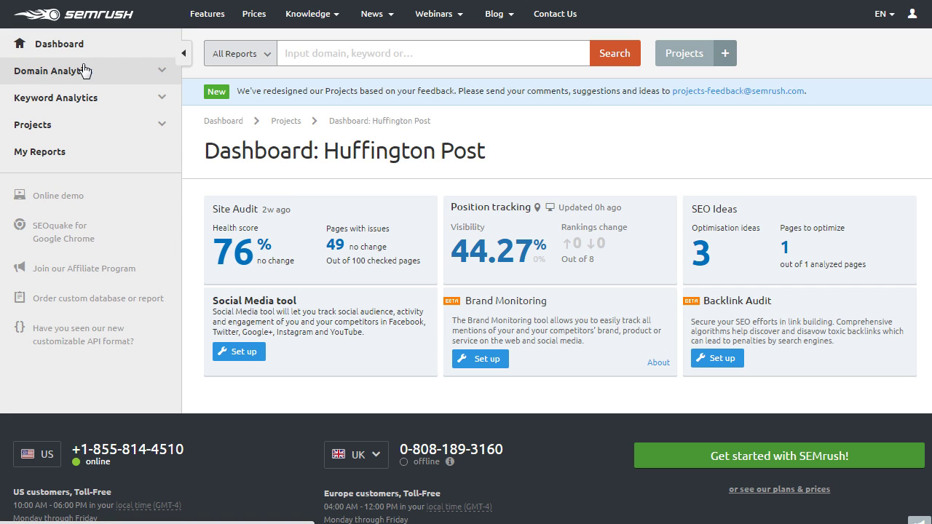
left_click(84, 70)
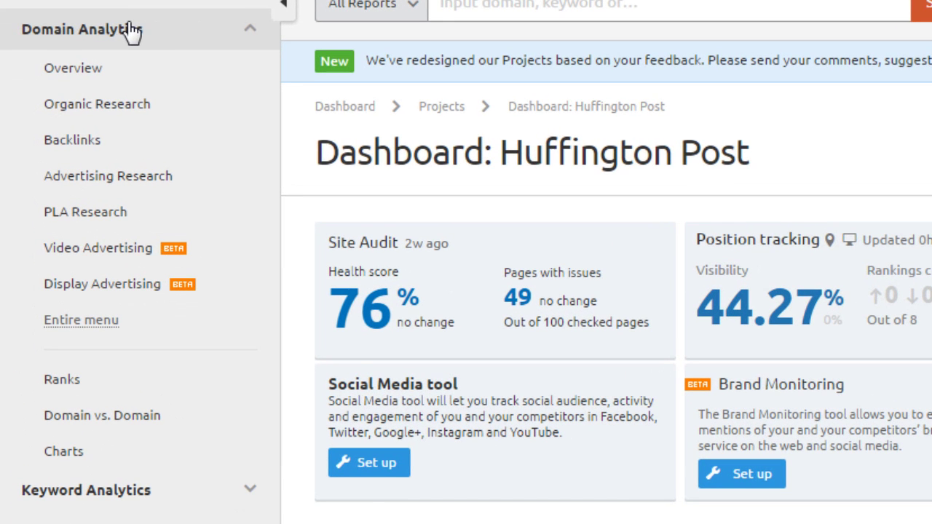
left_click(118, 450)
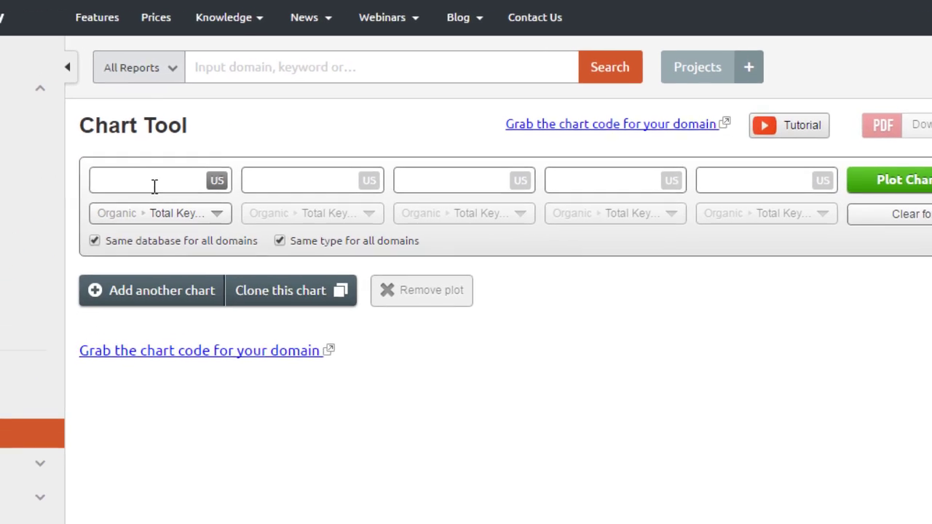
Enter huffingtonpost.com and techcrunch.com as the domains to compare
left_click(111, 204)
type("huffin")
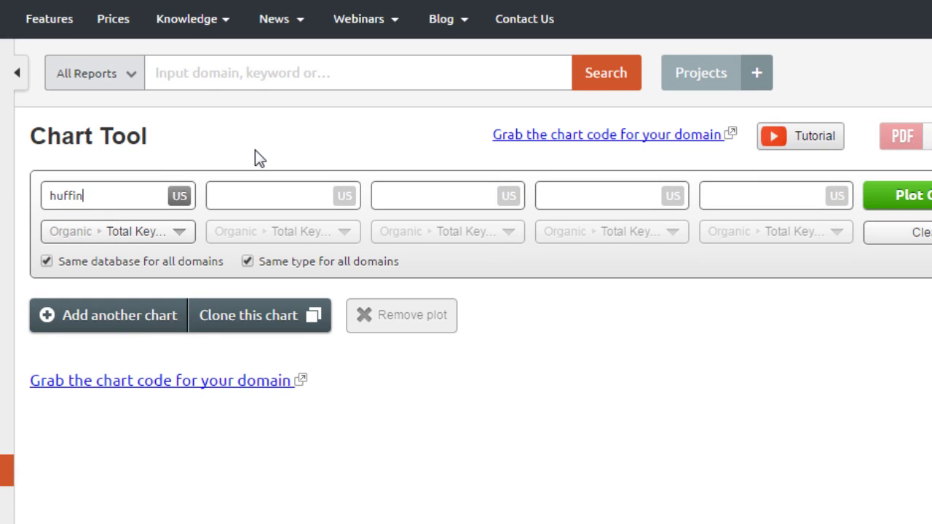
type("gtonpost.com")
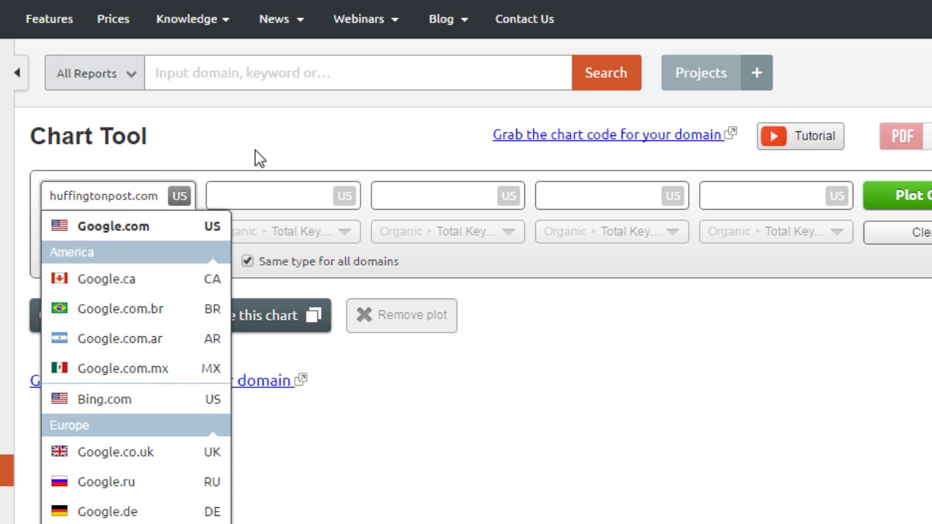
type("techcrunch.com")
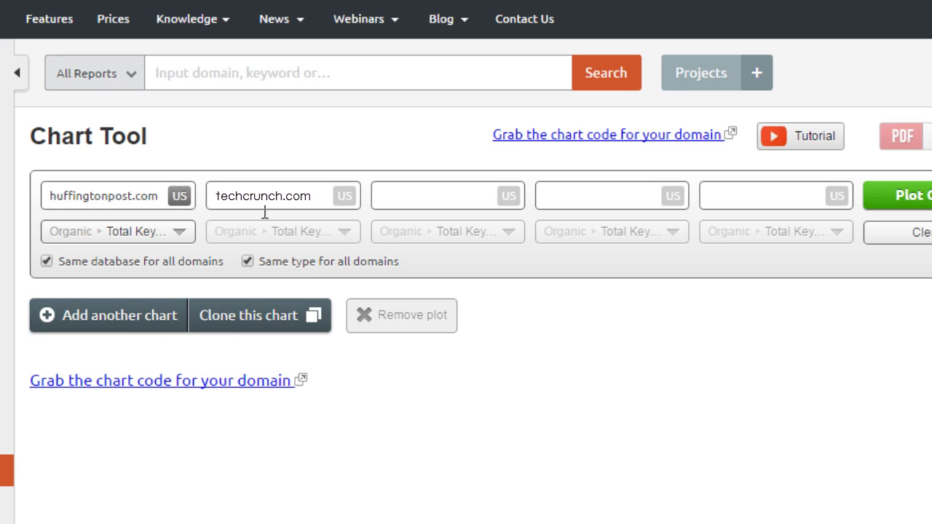
Set Organic Traffic as the metric for all domains and plot the chart
left_click(179, 232)
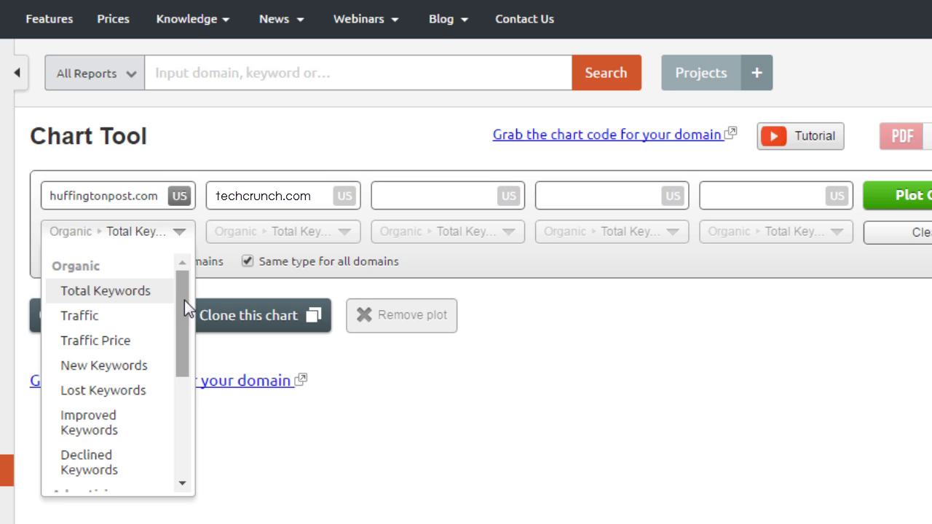
left_click_drag(184, 308, 182, 419)
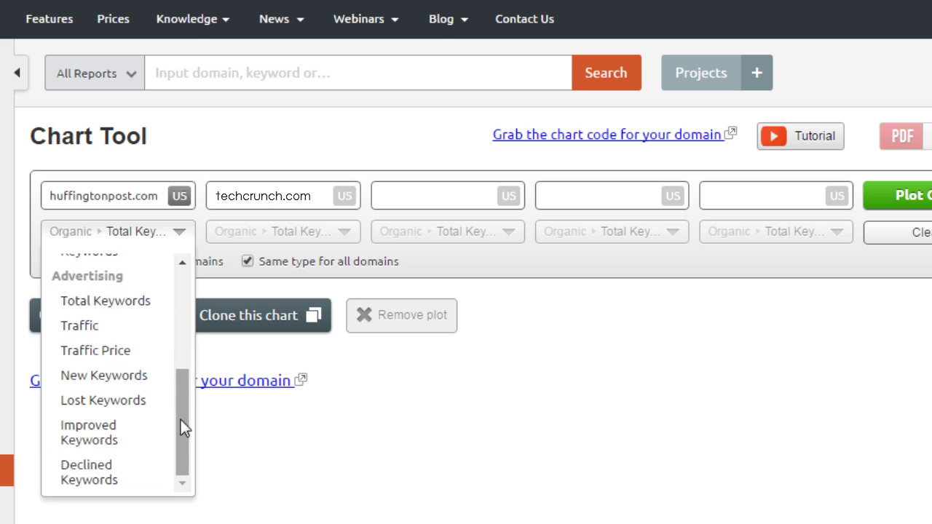
left_click_drag(180, 420, 182, 235)
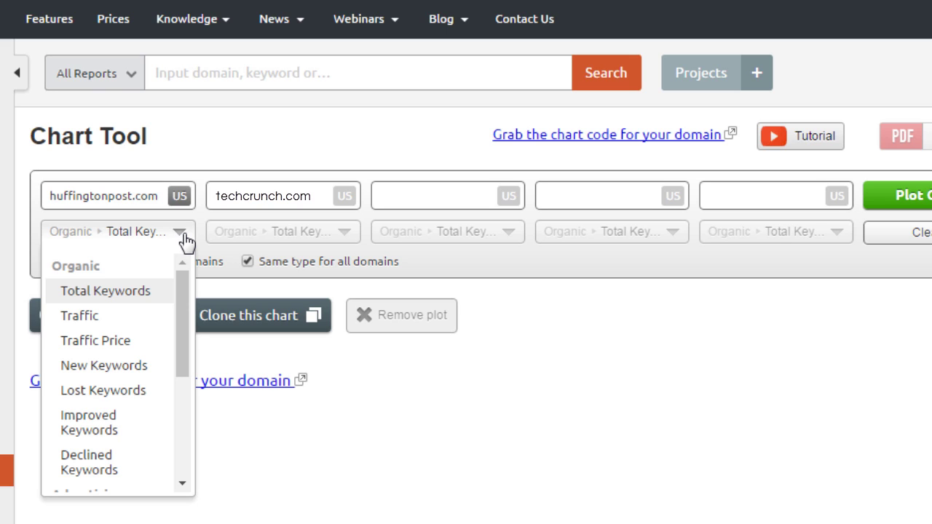
left_click(246, 264)
left_click(303, 240)
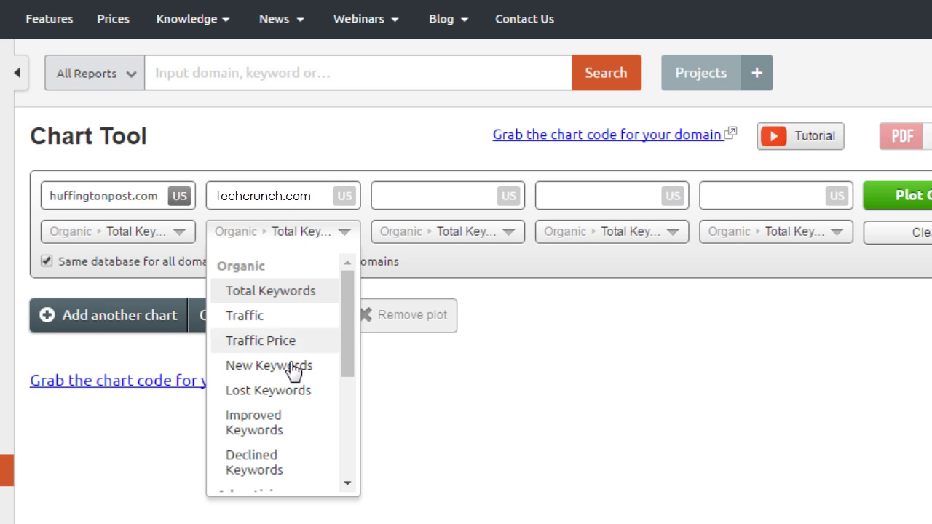
left_click(160, 204)
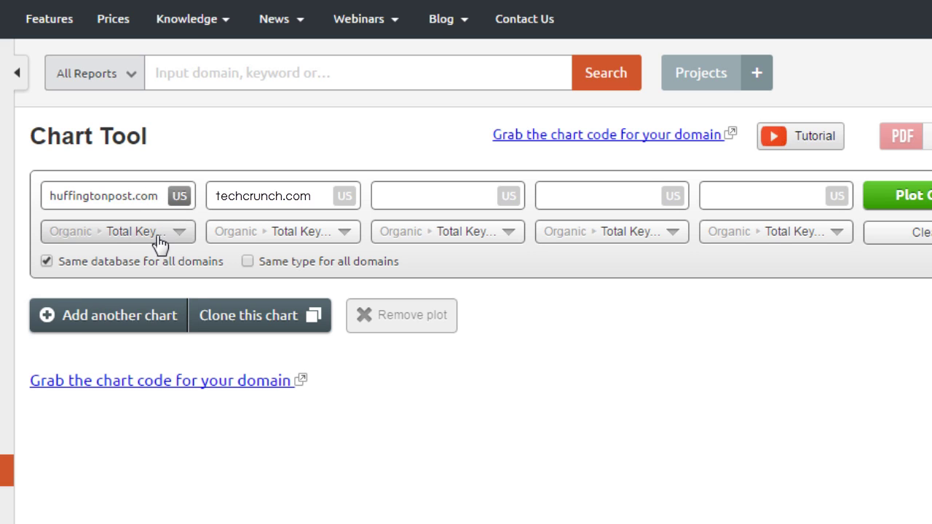
left_click(159, 234)
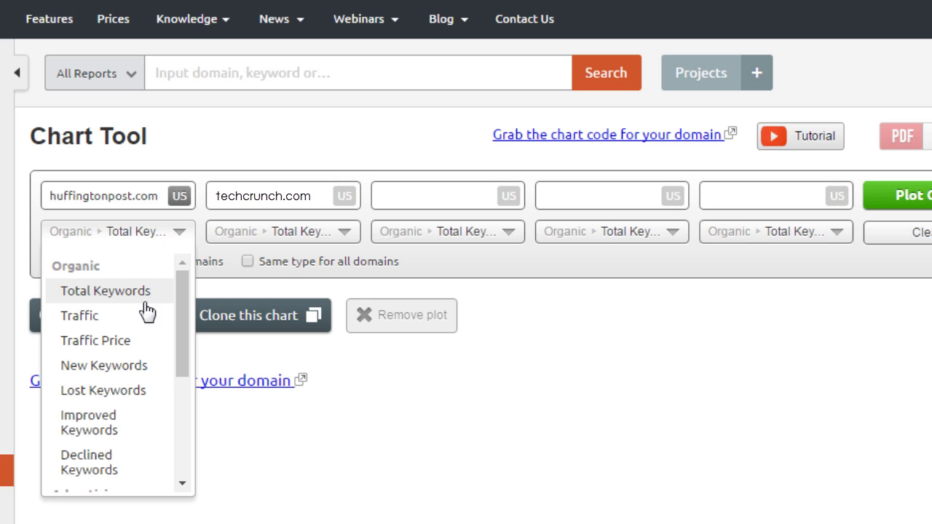
left_click(138, 326)
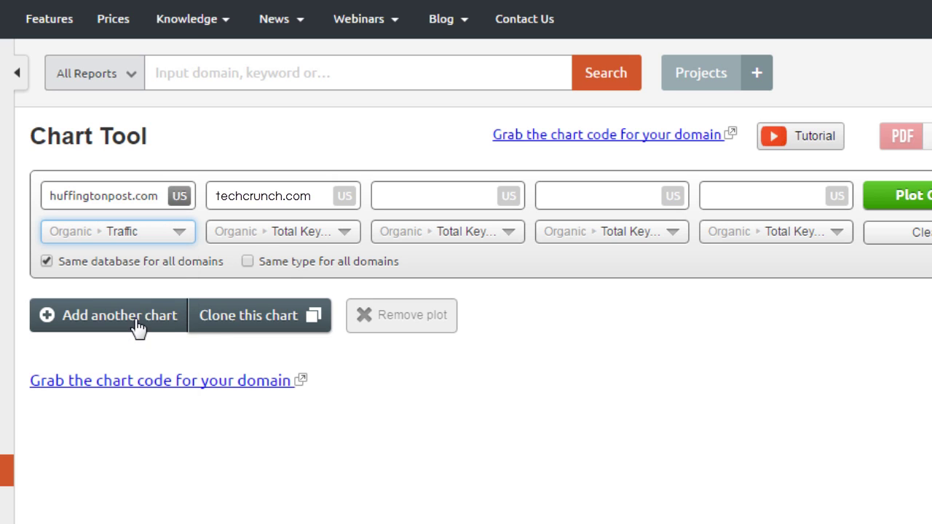
left_click(248, 261)
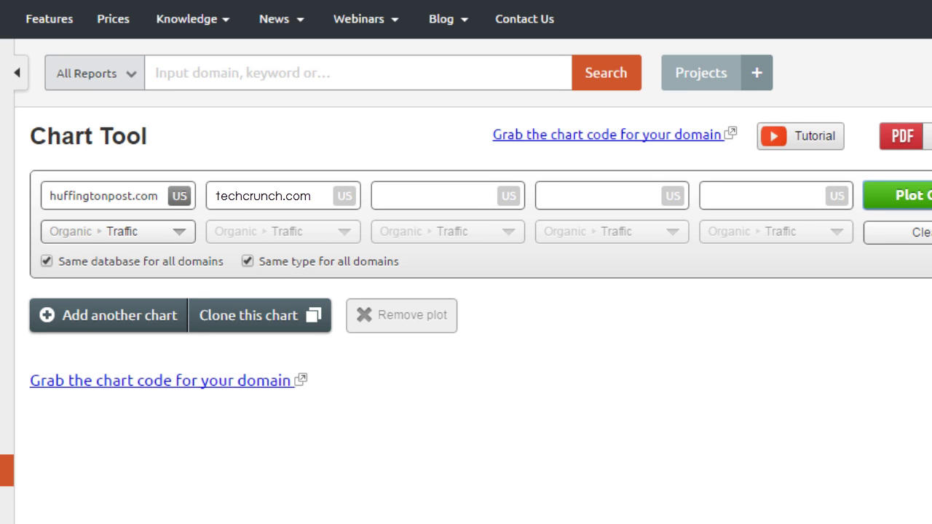
left_click(921, 196)
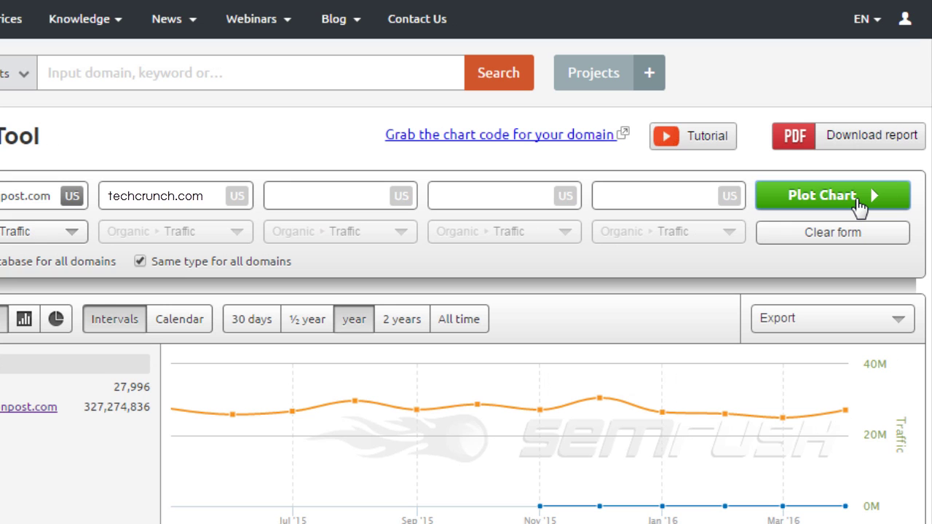
Replot the traffic chart, view it as bars and as a pie, and pick a calendar month range
left_click(859, 204)
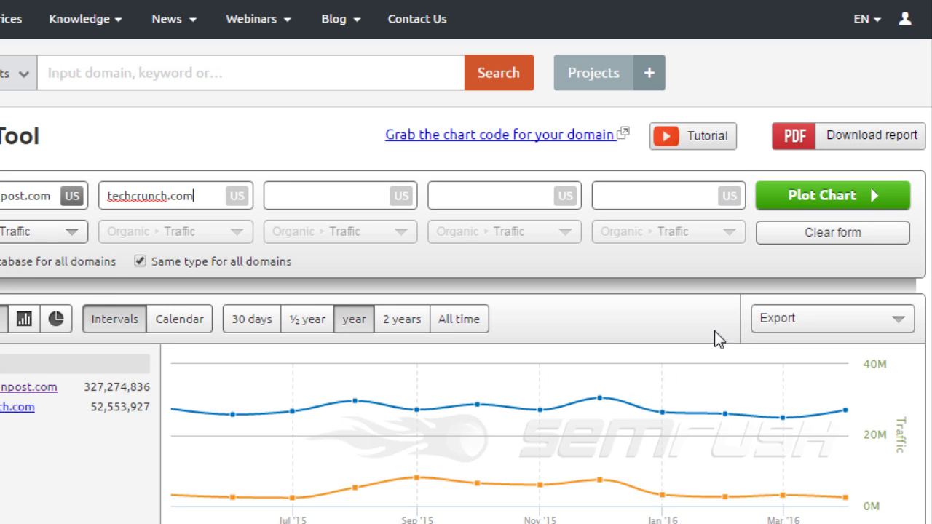
mouse_move(601, 481)
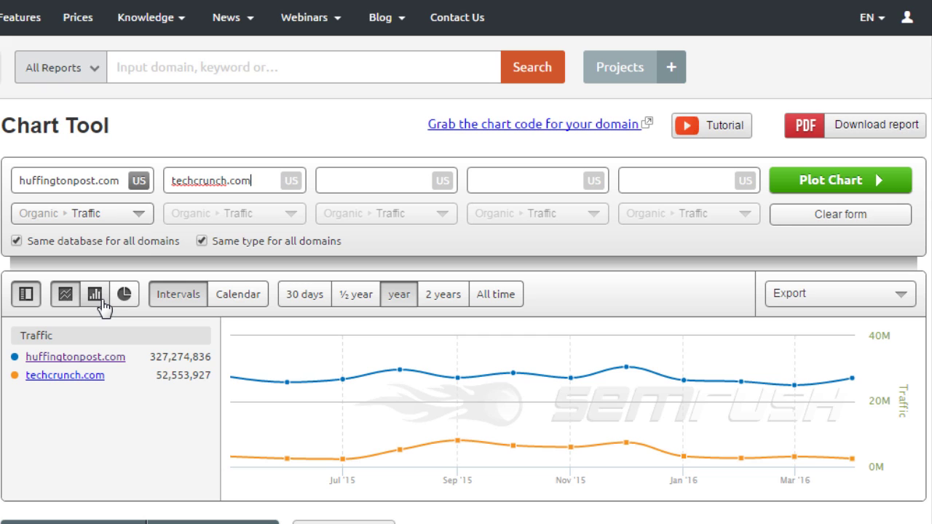
left_click(102, 305)
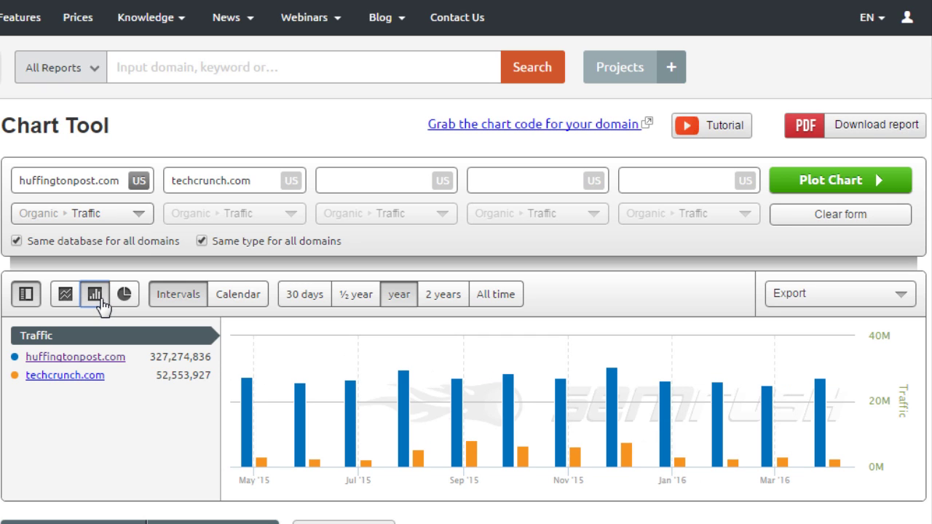
left_click(128, 299)
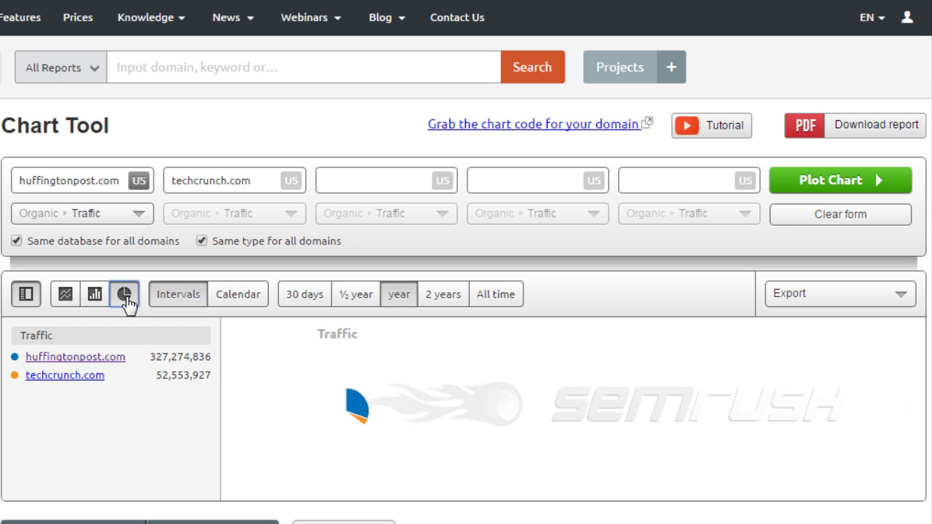
left_click(241, 300)
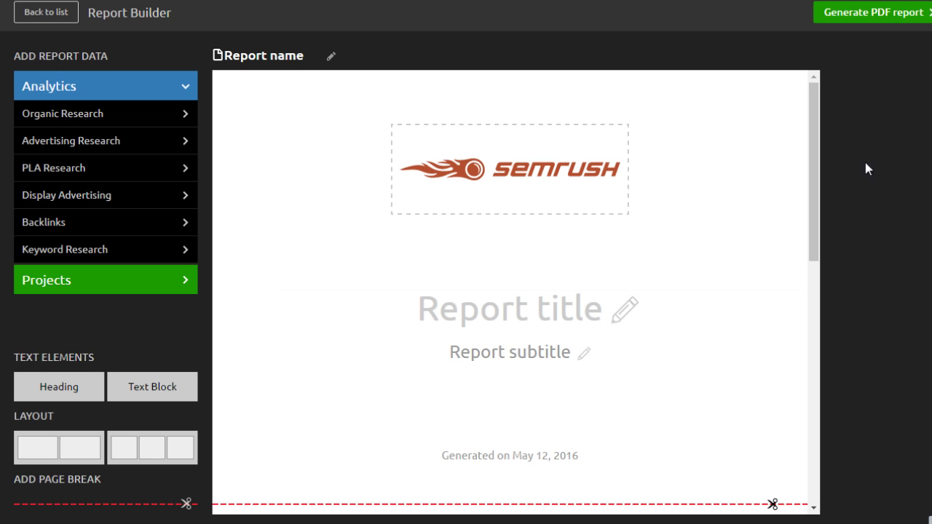
left_click(565, 182)
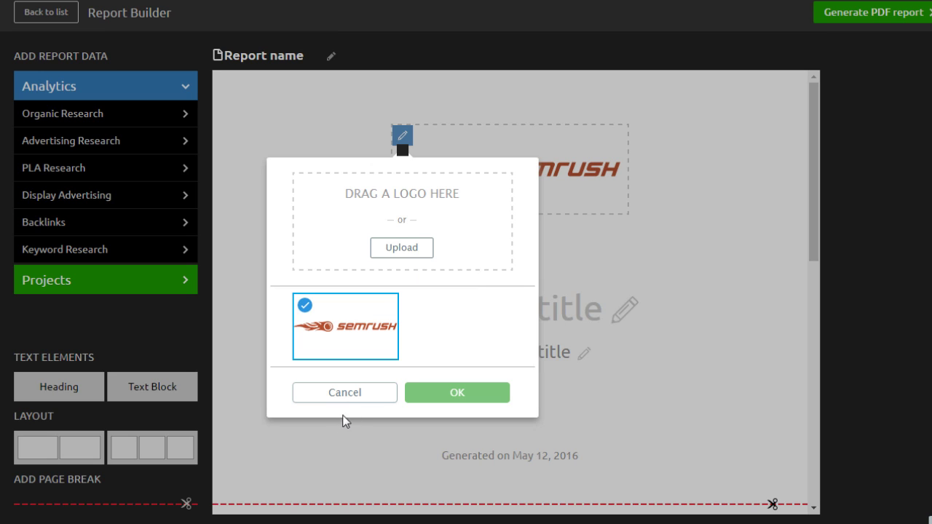
left_click(368, 394)
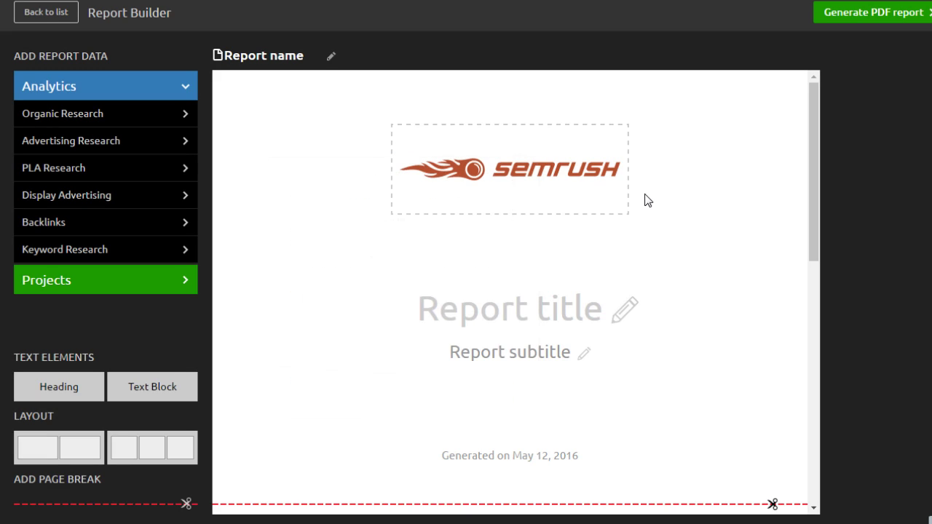
left_click(597, 313)
key("Tab")
left_click_drag(810, 206, 813, 317)
left_click(582, 355)
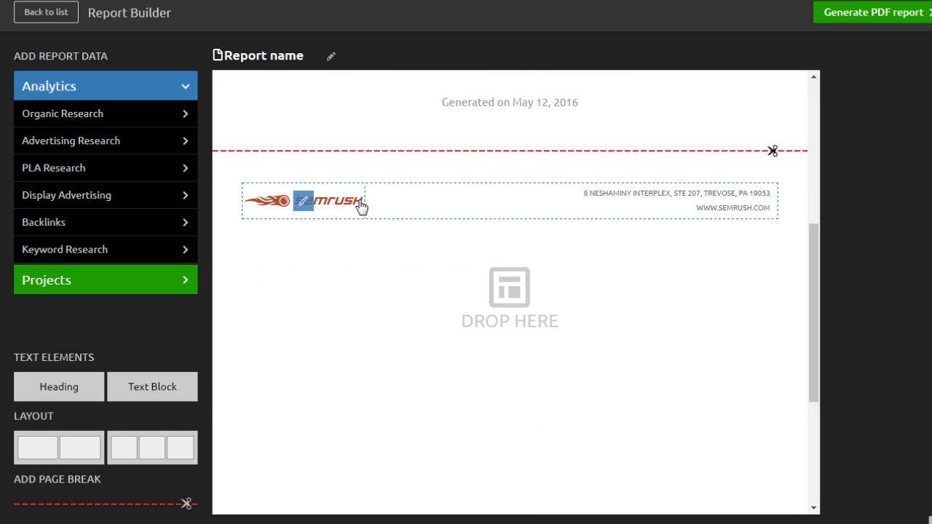
left_click(362, 209)
left_click(452, 309)
triple_click(704, 204)
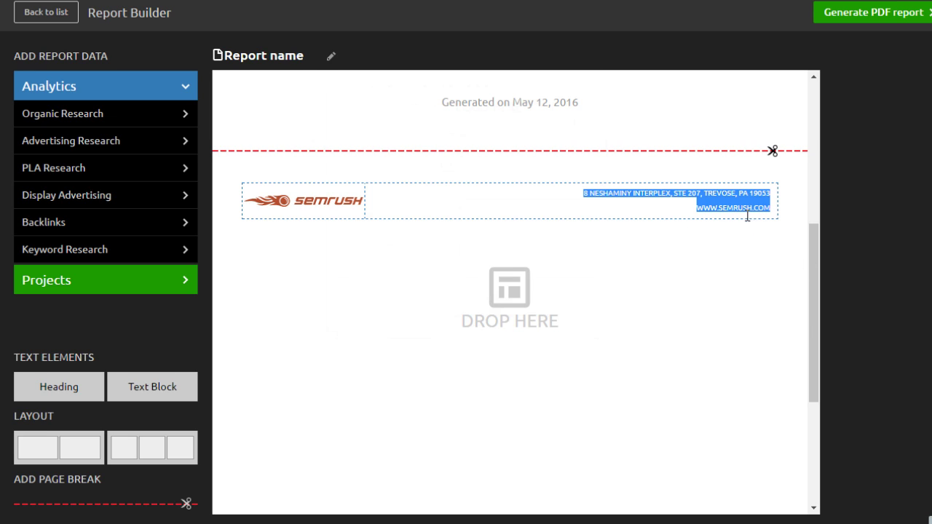
left_click_drag(814, 315, 818, 320)
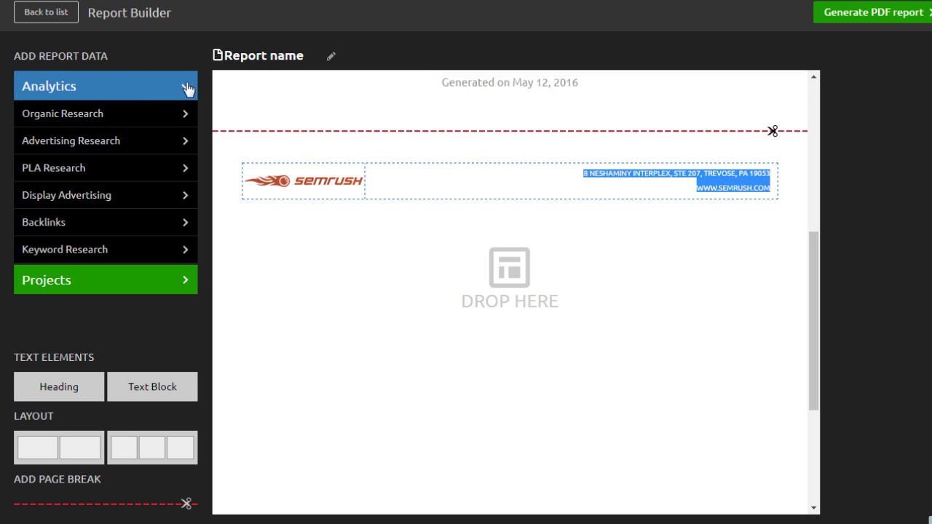
left_click(141, 113)
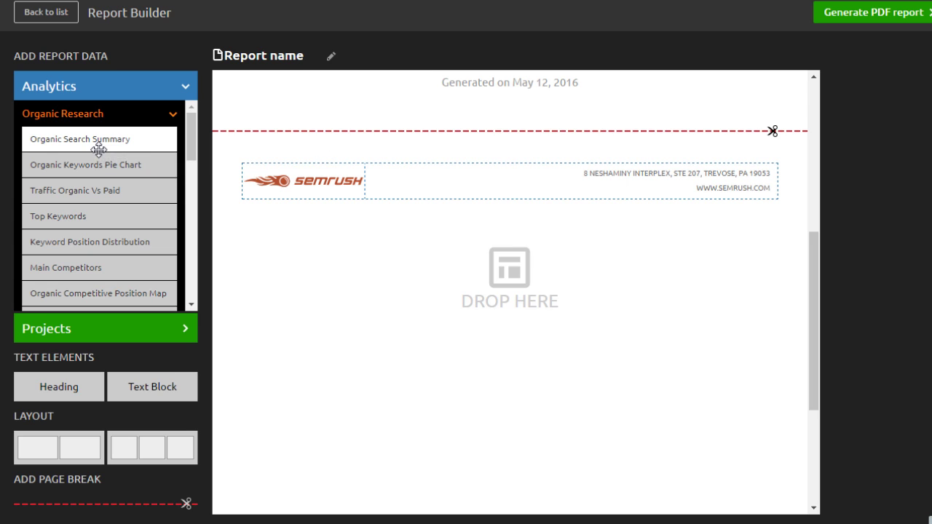
left_click_drag(98, 150, 474, 209)
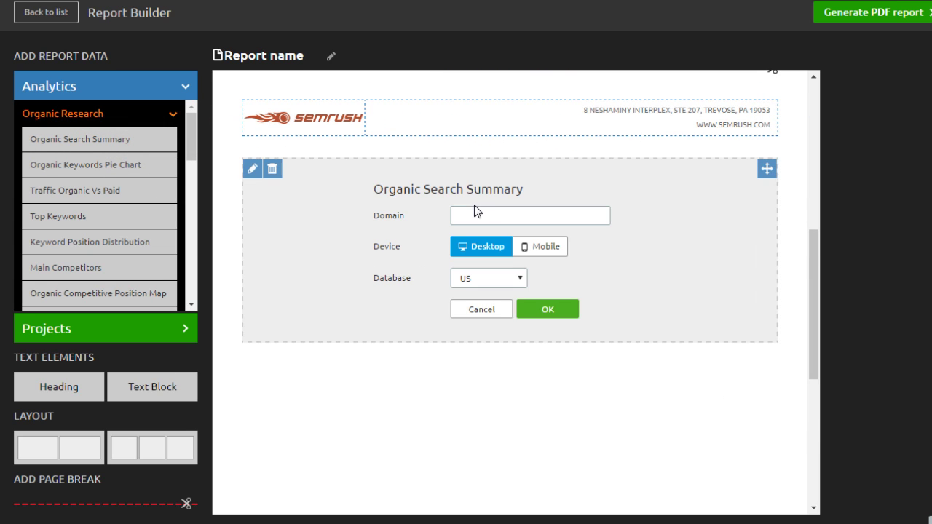
left_click(599, 223)
type("www")
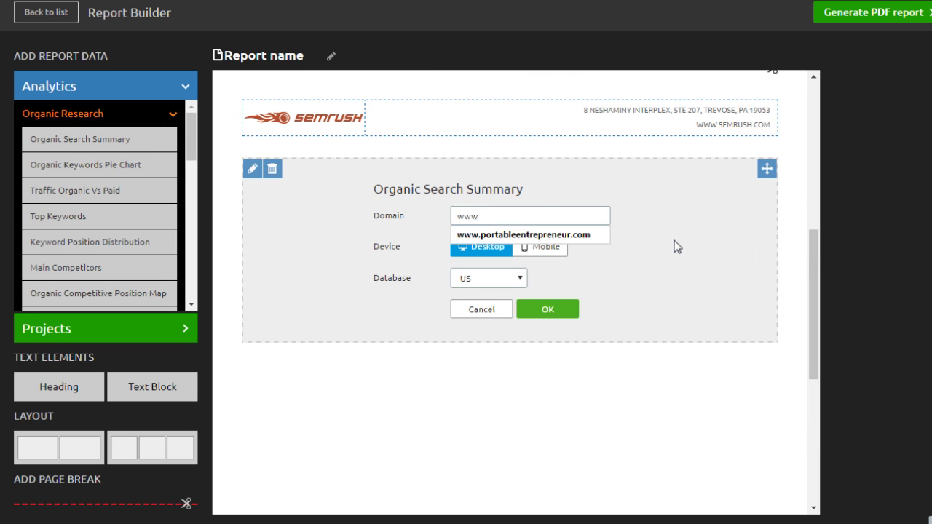
type(".huffingtonpost.com")
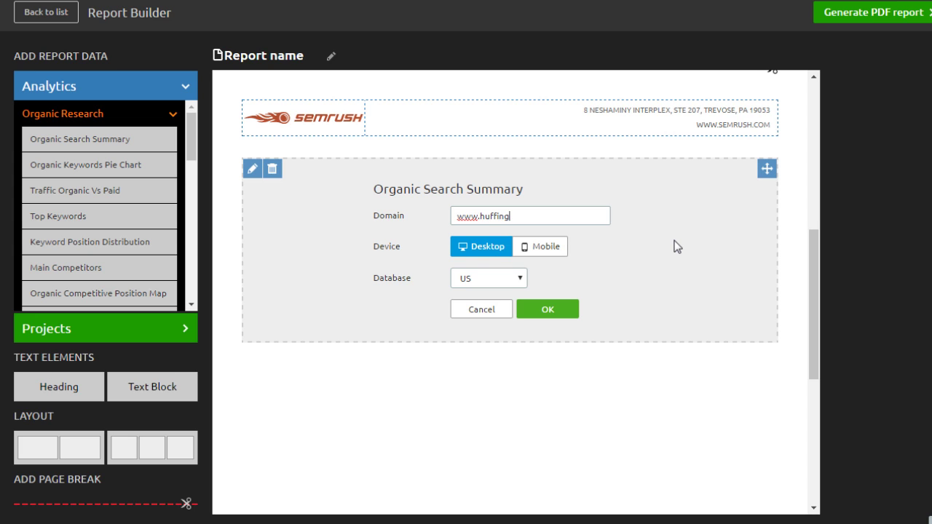
left_click(533, 309)
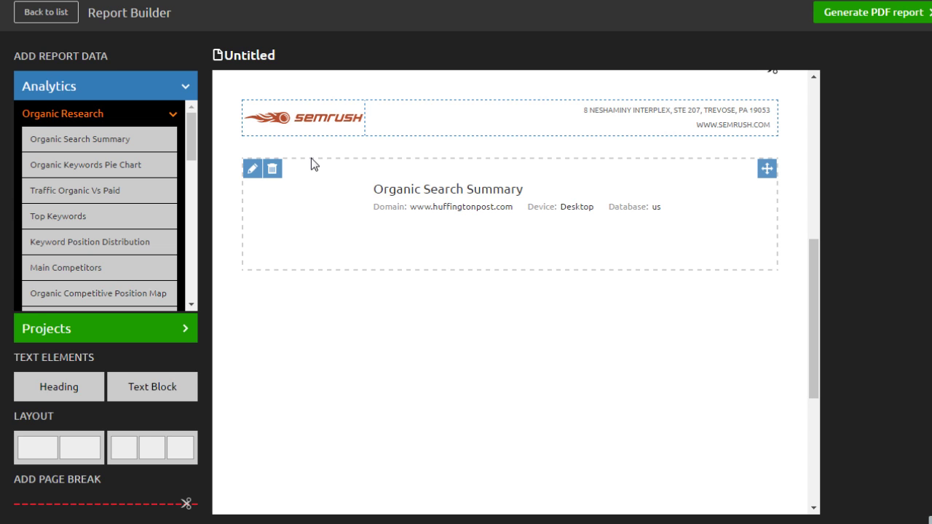
left_click_drag(139, 223, 415, 319)
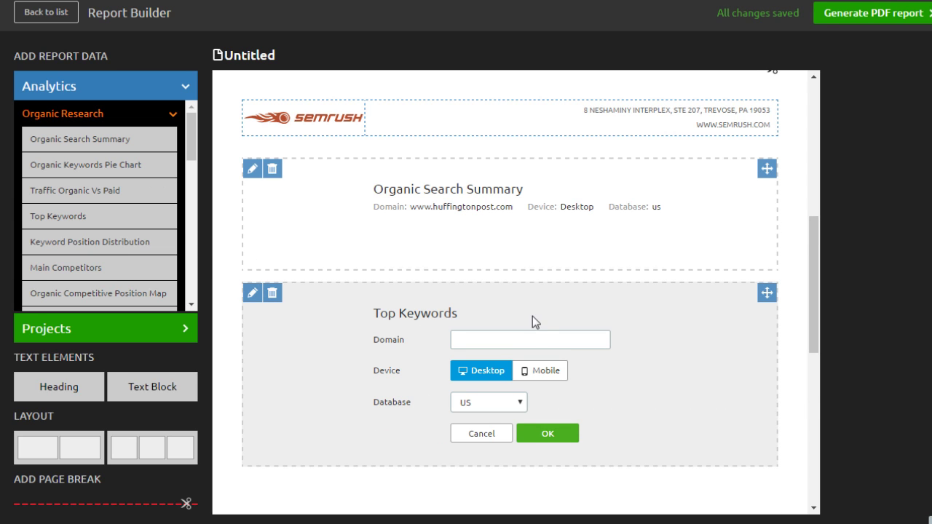
left_click(539, 343)
type("www.huffingtonpost.com")
left_click(546, 434)
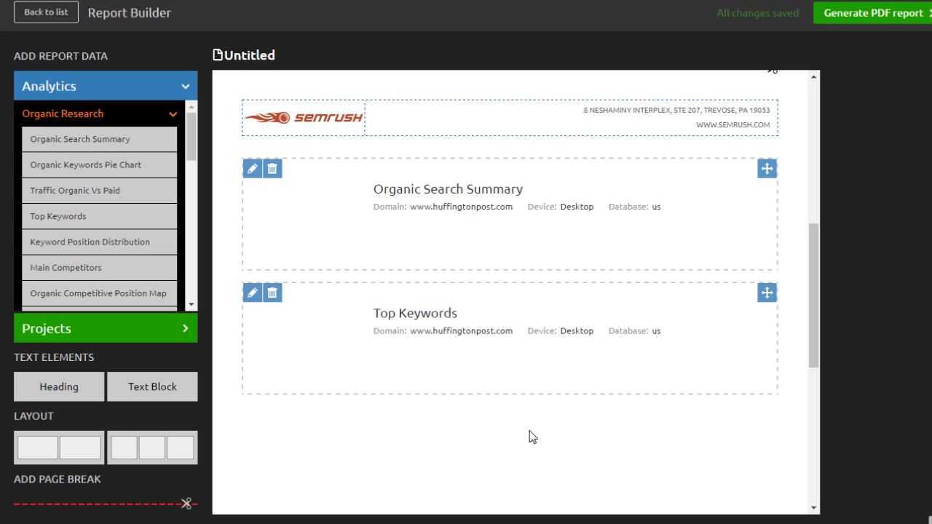
left_click(172, 114)
left_click_drag(195, 175, 195, 222)
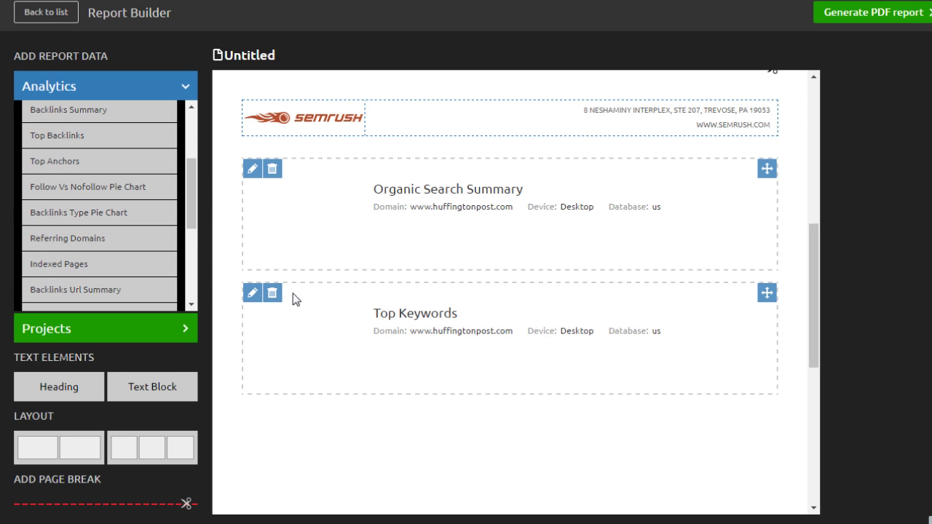
mouse_move(299, 305)
left_mouse_down()
mouse_move(308, 215)
mouse_move(312, 294)
mouse_move(304, 298)
left_mouse_up()
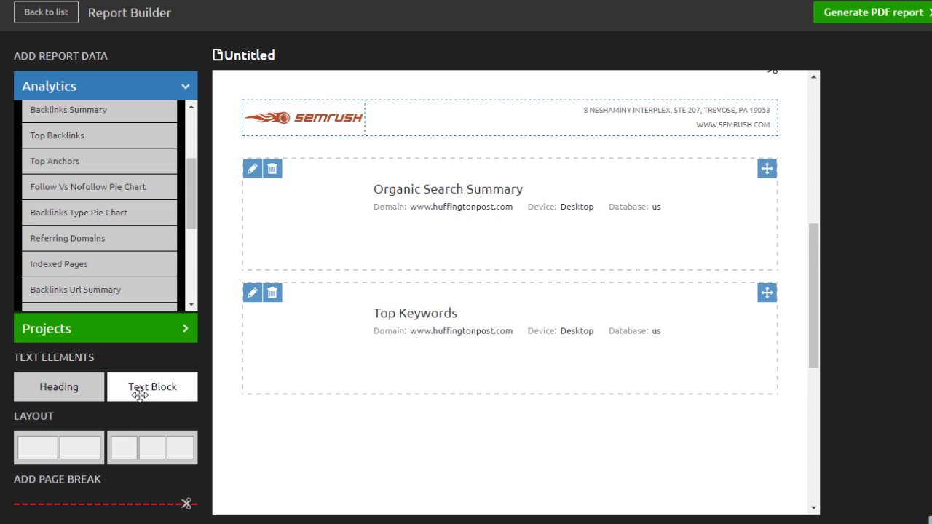
Add a 'Your text here' text block on top, then a two-column row and page break below Top Keywords
left_click_drag(143, 394, 410, 275)
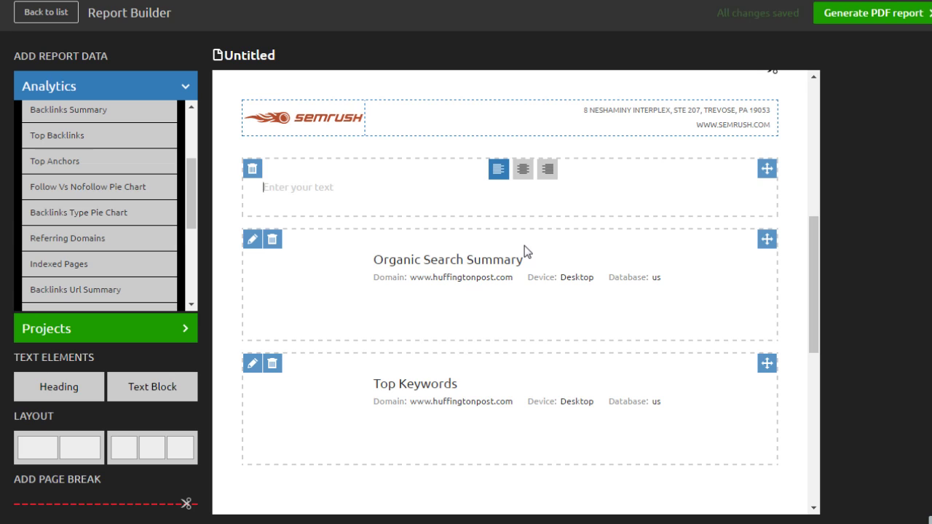
type("Your t")
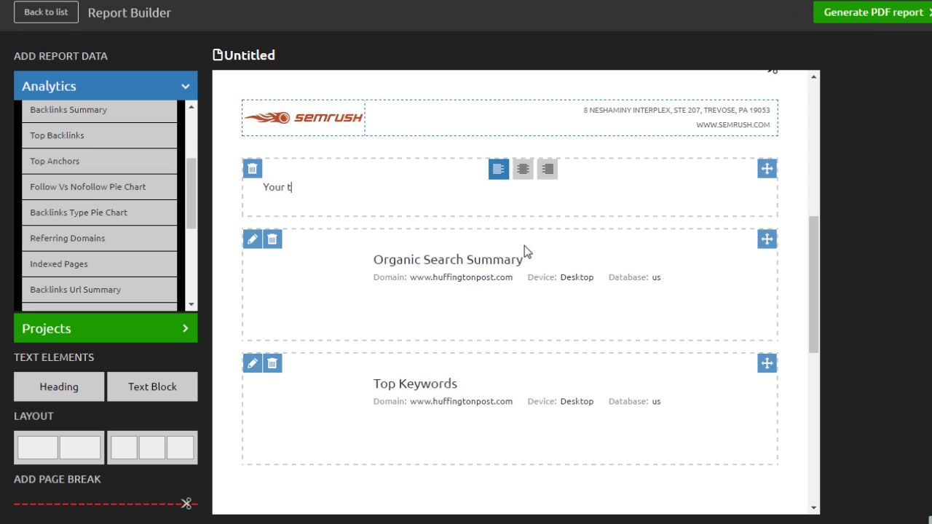
type("ext here")
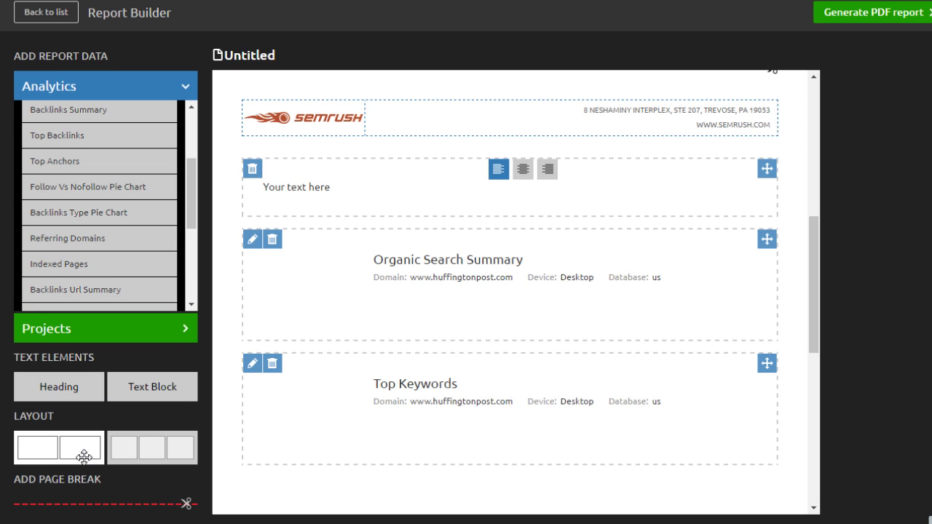
left_click_drag(62, 449, 314, 498)
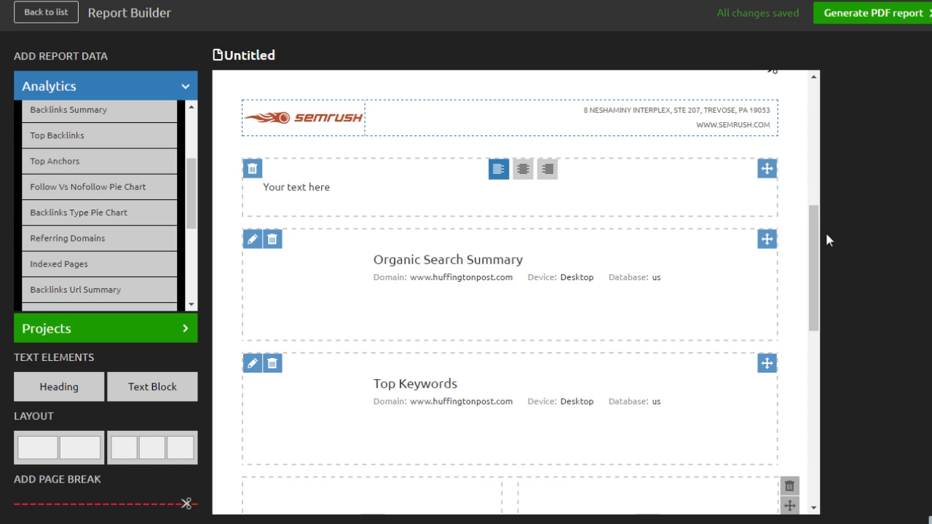
left_click_drag(812, 248, 814, 308)
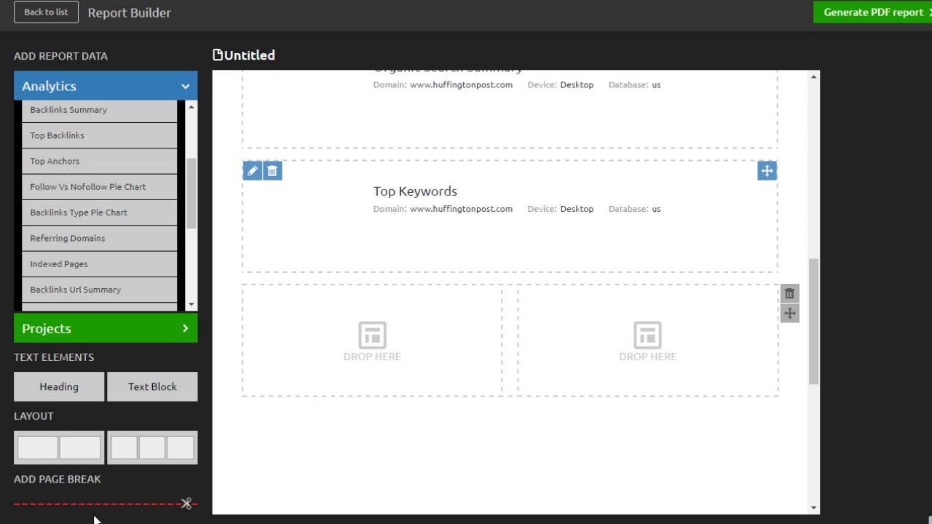
left_click_drag(101, 509, 481, 484)
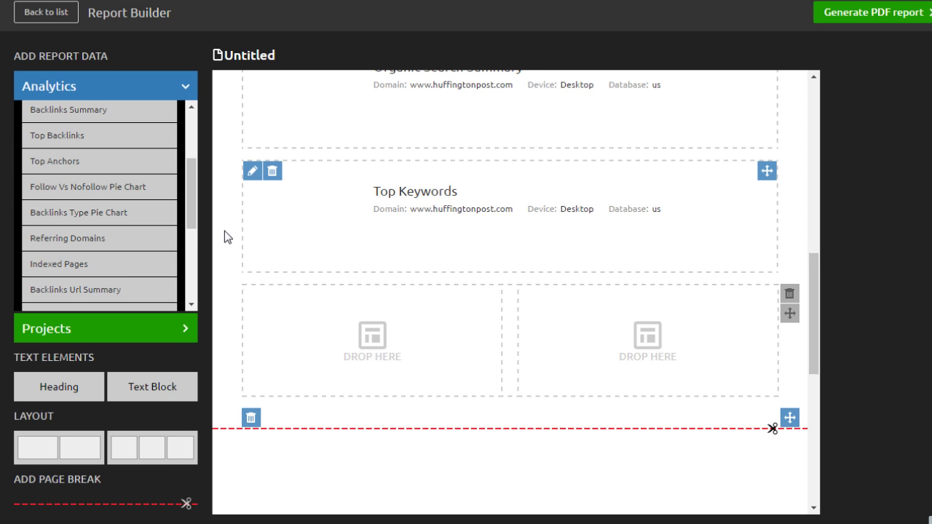
Add a Site Audit: Issues block for Huffington Post after the page break, with a text block above
left_click(163, 331)
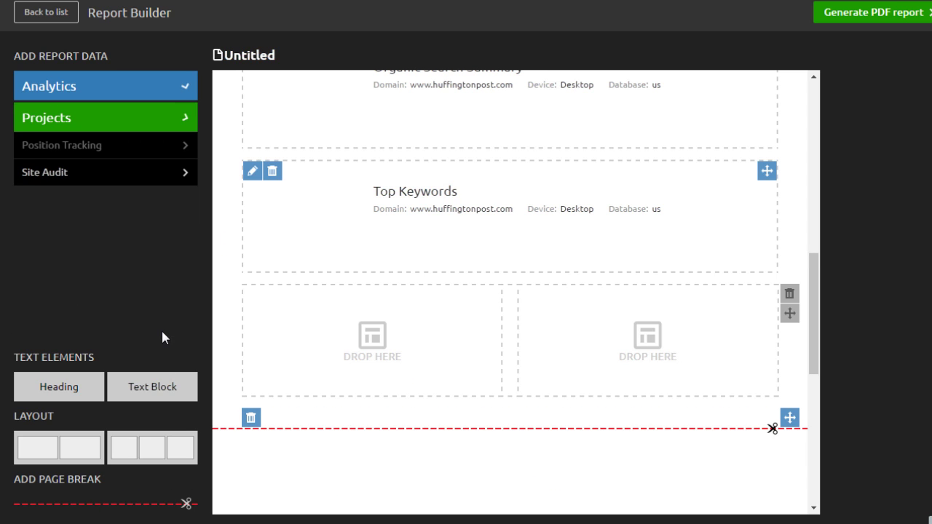
left_click(133, 181)
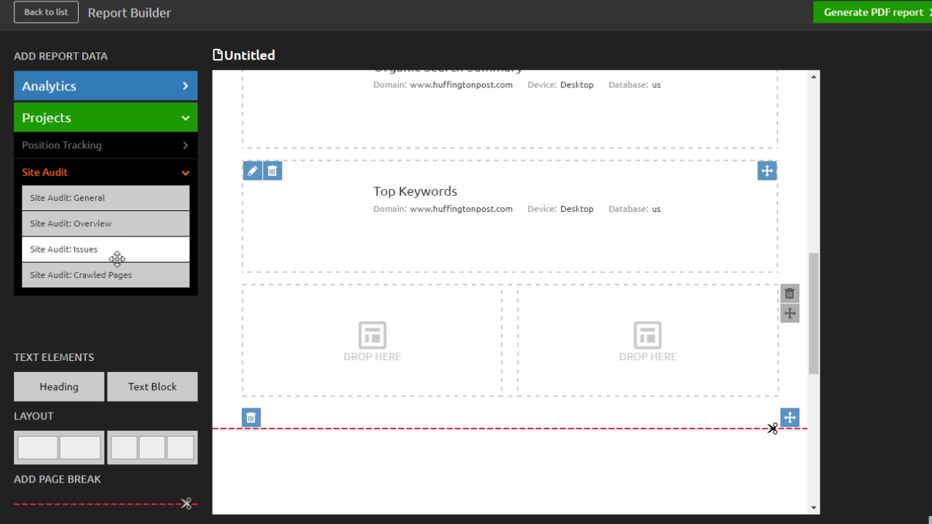
left_click_drag(118, 247, 370, 452)
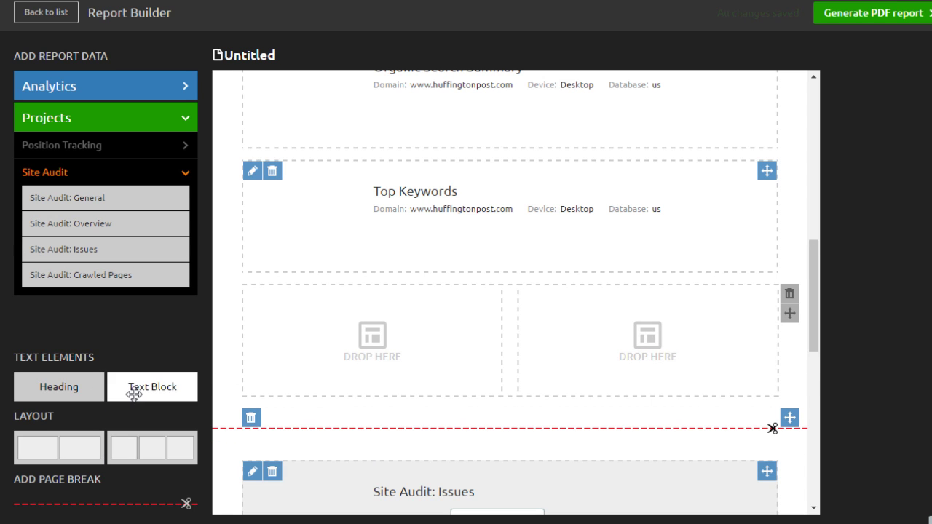
left_click_drag(136, 387, 285, 454)
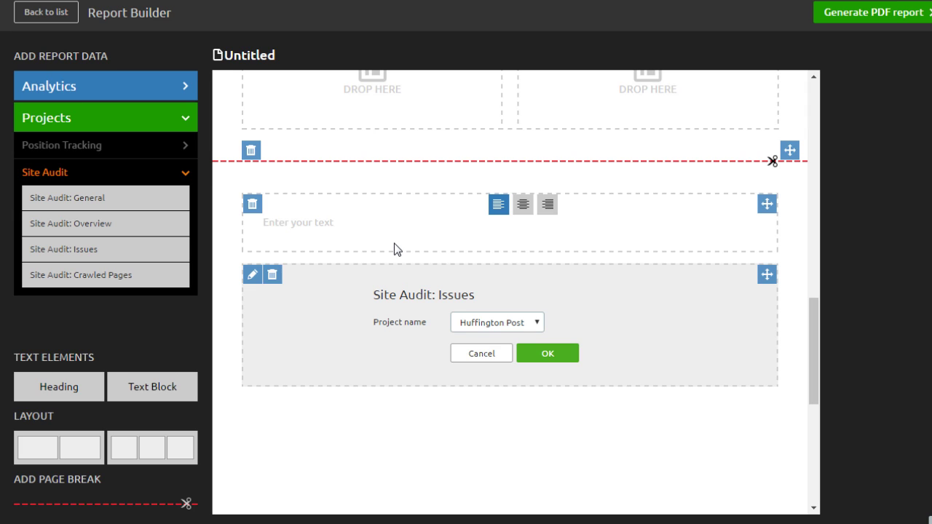
left_click(520, 318)
left_click(520, 317)
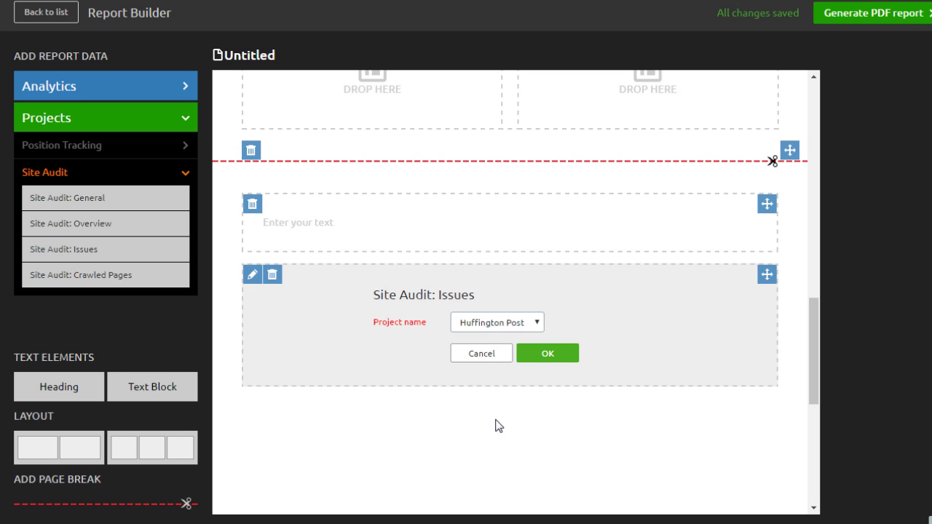
Open the PDF report options and choose Save & Generate, leaving emailing, scheduling and contents off
left_click(877, 22)
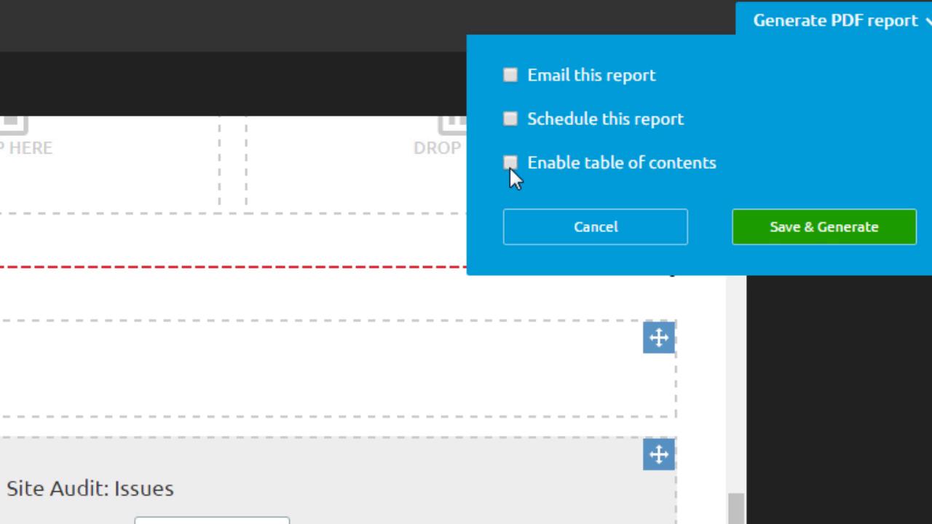
left_click(808, 229)
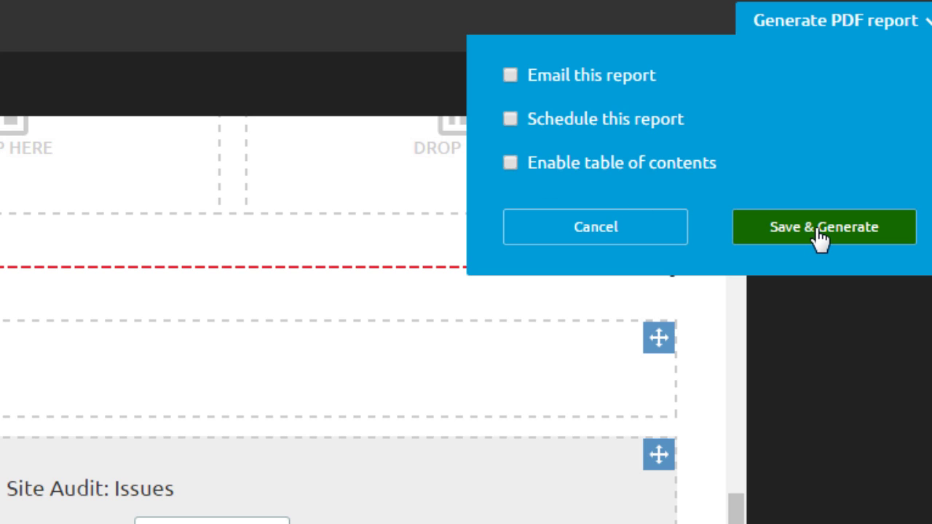